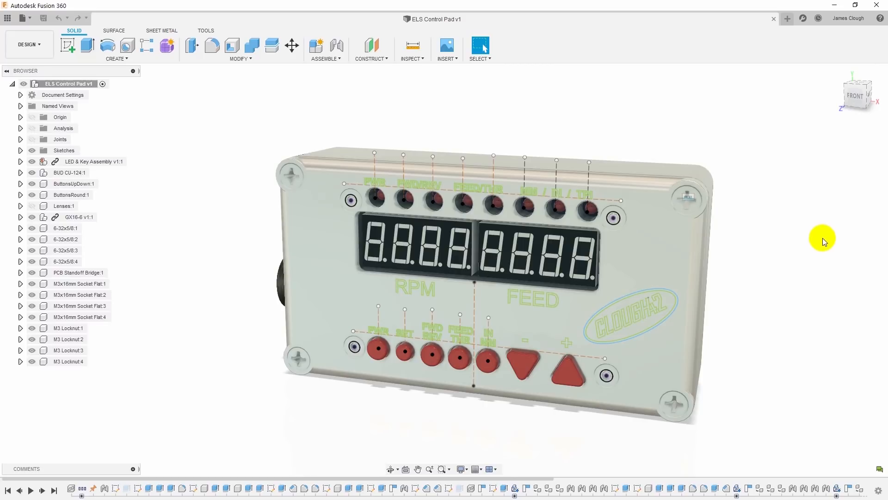
Expand the BUD CU-124 enclosure component and hide its CU-124 Box along with the GX16-6 connector
{"action": "mouse_move", "coordinate": [793, 312]}
{"action": "middle_mouse_down", "text": "shift"}
{"action": "mouse_move", "coordinate": [779, 307]}
{"action": "mouse_move", "coordinate": [785, 313]}
{"action": "middle_mouse_up", "text": "shift"}
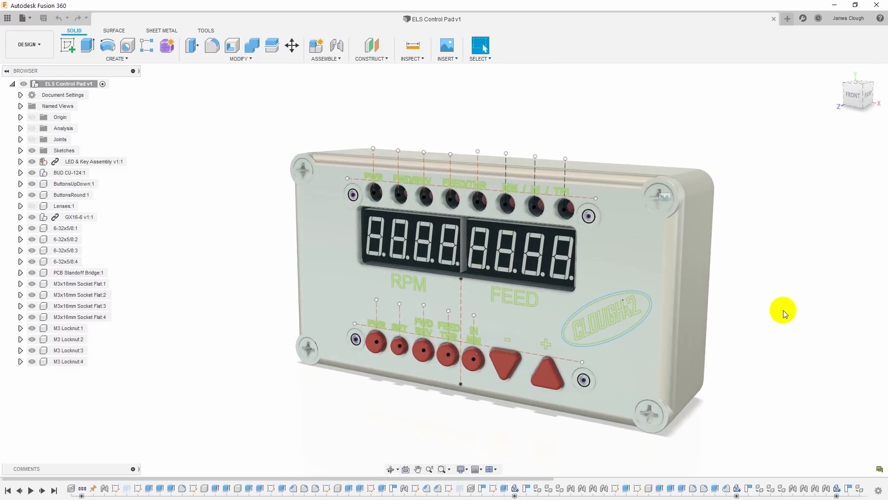
{"action": "left_click", "coordinate": [20, 173]}
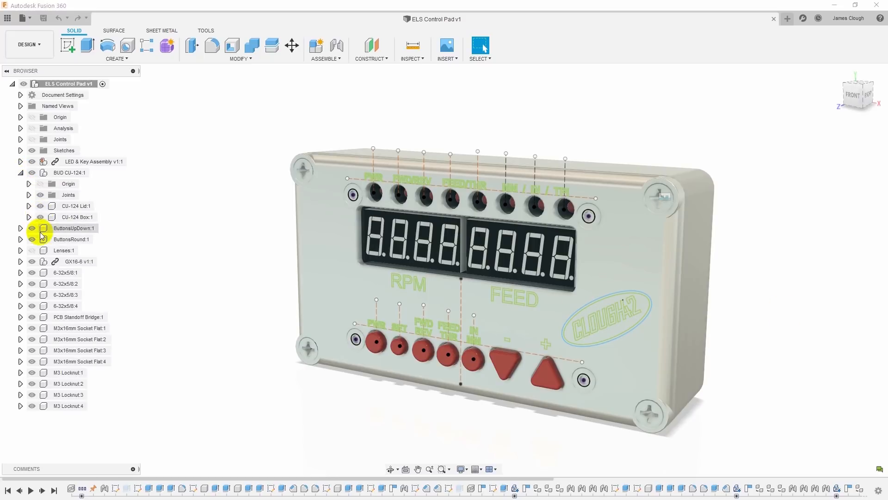
{"action": "left_click", "coordinate": [42, 217]}
{"action": "left_click", "coordinate": [41, 217]}
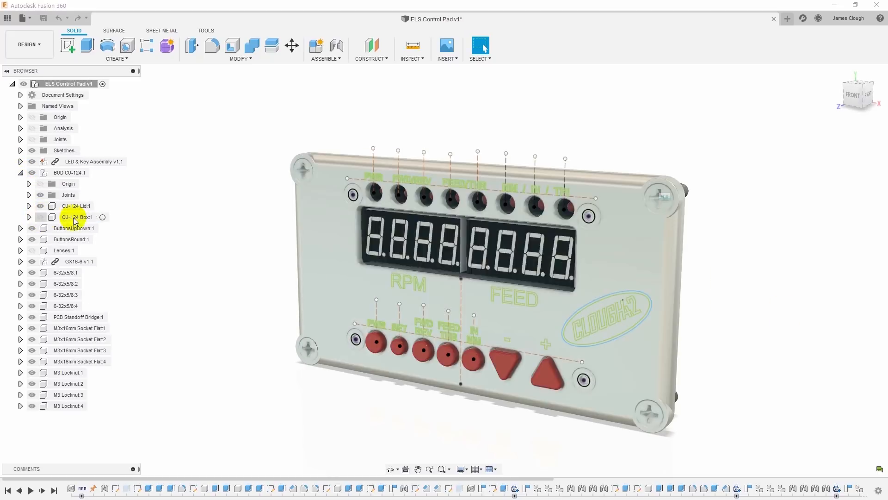
{"action": "middle_click_drag", "start_coordinate": [805, 222], "coordinate": [722, 225], "text": "shift"}
{"action": "left_click", "coordinate": [42, 261]}
{"action": "left_click", "coordinate": [32, 261]}
{"action": "middle_click_drag", "start_coordinate": [485, 236], "coordinate": [578, 198], "text": "shift"}
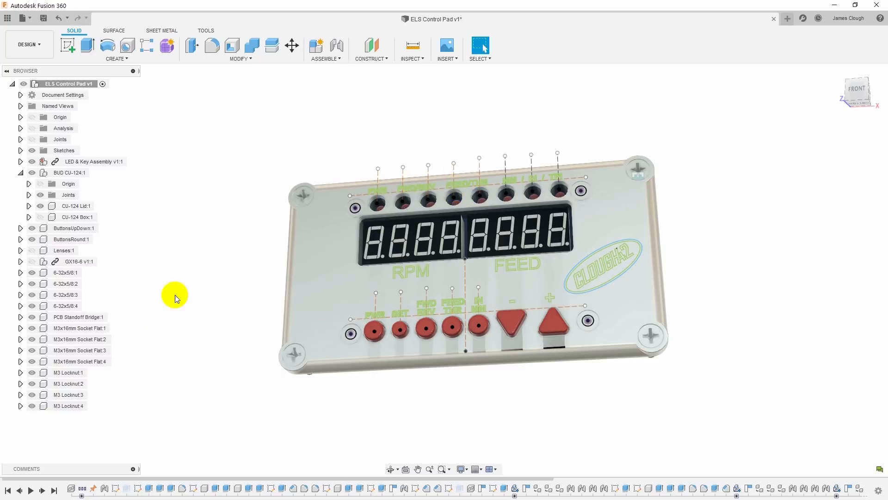
Hide the remaining visible sketches in the Sketches folder, including Front Face Labels
{"action": "left_click", "coordinate": [20, 150]}
{"action": "left_click", "coordinate": [40, 228]}
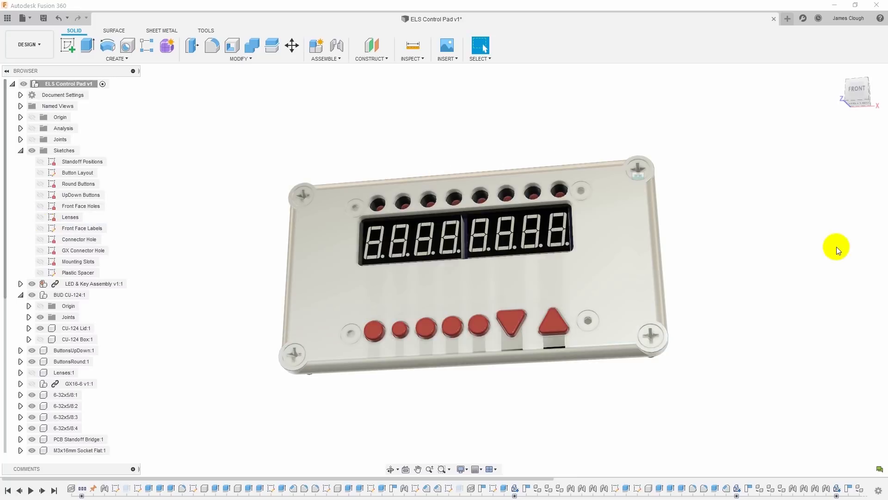
{"action": "key", "text": "F4"}
{"action": "mouse_move", "coordinate": [787, 244]}
{"action": "left_mouse_down"}
{"action": "mouse_move", "coordinate": [790, 267]}
{"action": "mouse_move", "coordinate": [797, 252]}
{"action": "left_mouse_up"}
{"action": "key", "text": "Escape"}
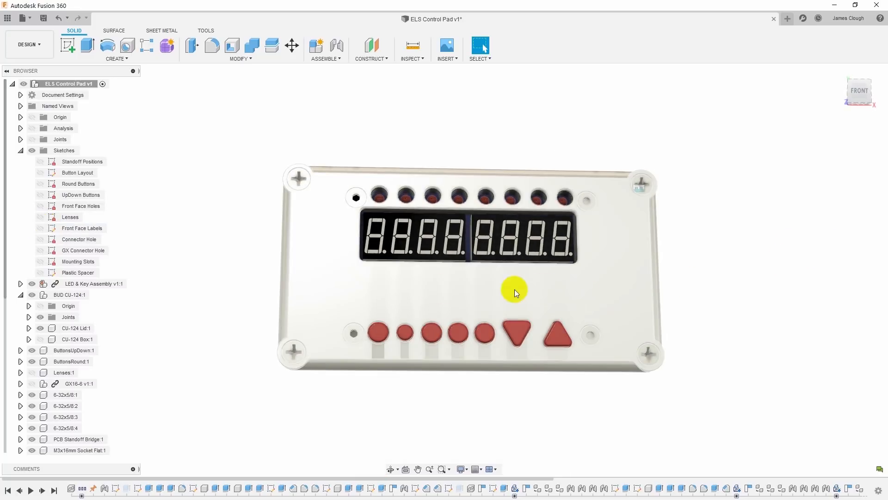
Show the CU-124 Box again and hide the CU-124 Lid together with the four 6-32x5/8 screws
{"action": "left_click", "coordinate": [40, 340]}
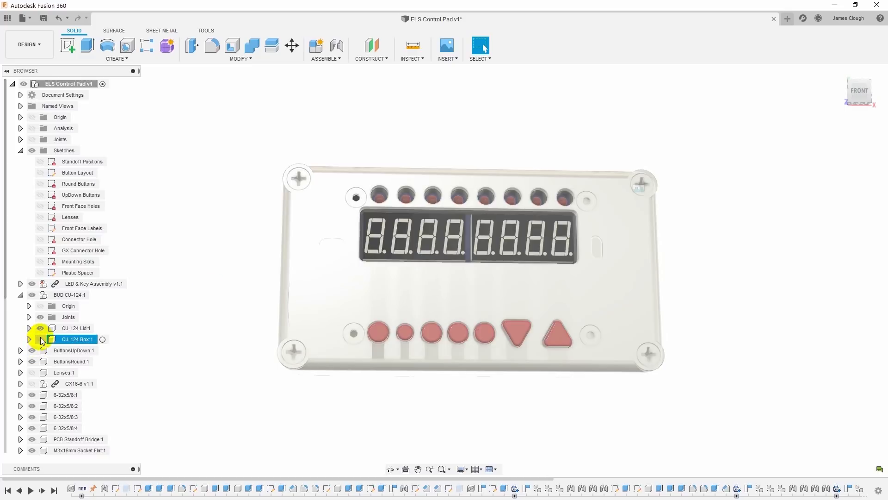
{"action": "left_click", "coordinate": [40, 328]}
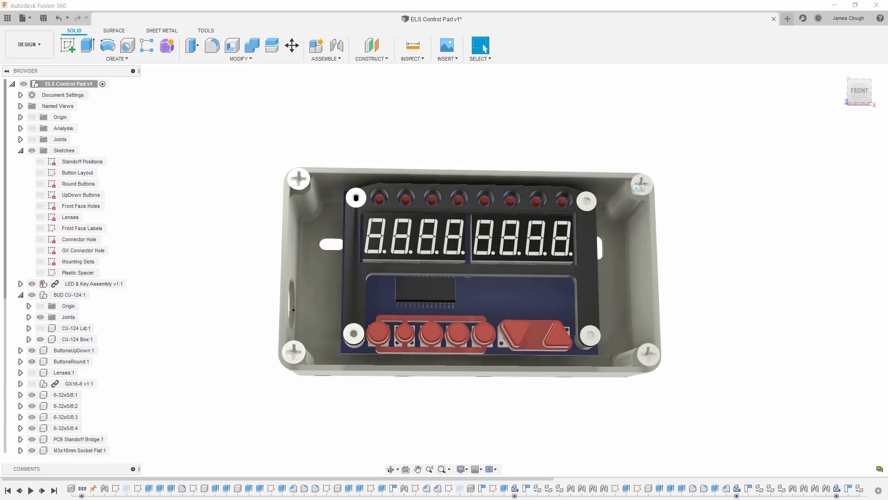
{"action": "scroll", "coordinate": [121, 365], "scroll_direction": "down", "scroll_amount": 3}
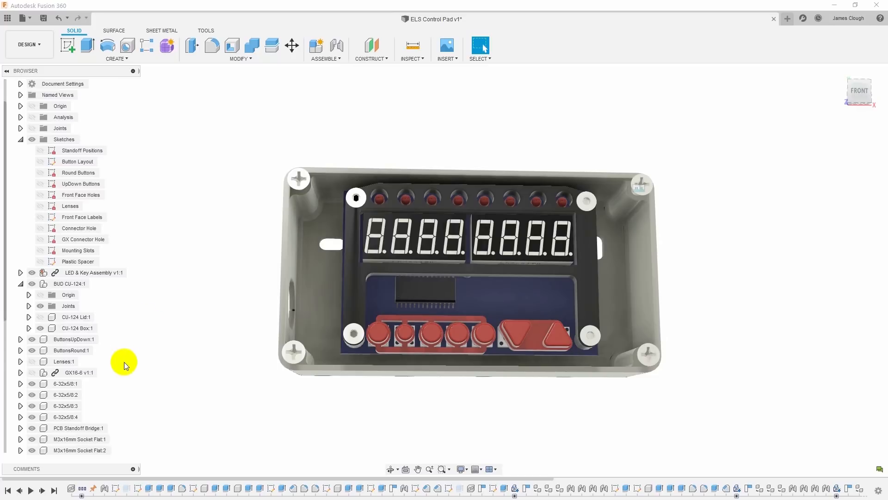
{"action": "left_click", "coordinate": [32, 395]}
{"action": "left_click", "coordinate": [31, 383]}
{"action": "left_click", "coordinate": [32, 373]}
{"action": "left_click", "coordinate": [32, 362]}
Hide the four M3x16mm Socket Flat screws and M3 Locknut:1
{"action": "scroll", "coordinate": [28, 429], "scroll_direction": "down", "scroll_amount": 4}
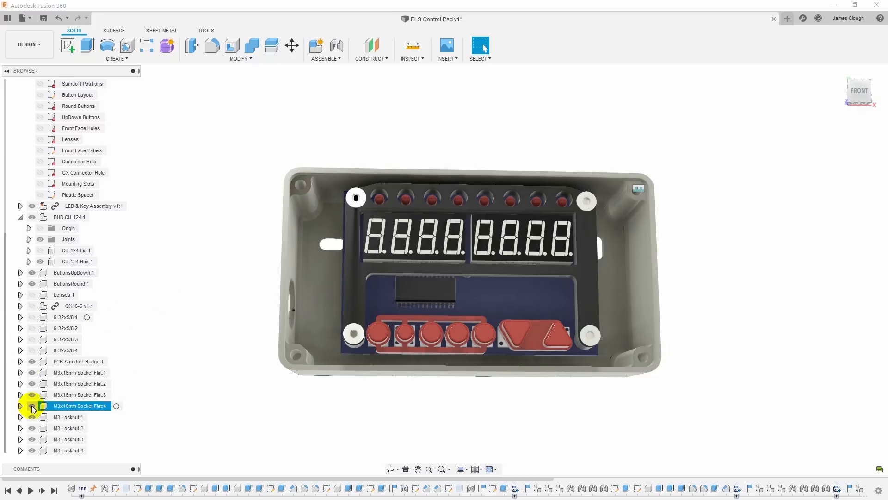
{"action": "left_click", "coordinate": [31, 405]}
{"action": "left_click", "coordinate": [31, 395]}
{"action": "left_click", "coordinate": [31, 383]}
{"action": "left_click", "coordinate": [32, 372]}
Create an offset construction plane 65 mm in front of the PCB Standoff Bridge's front face
{"action": "middle_click_drag", "start_coordinate": [864, 304], "coordinate": [847, 319], "text": "shift"}
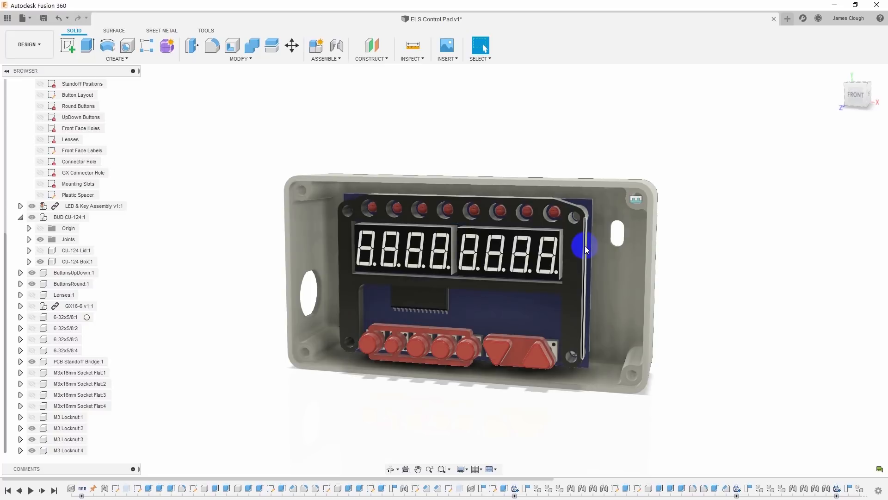
{"action": "left_click", "coordinate": [579, 284]}
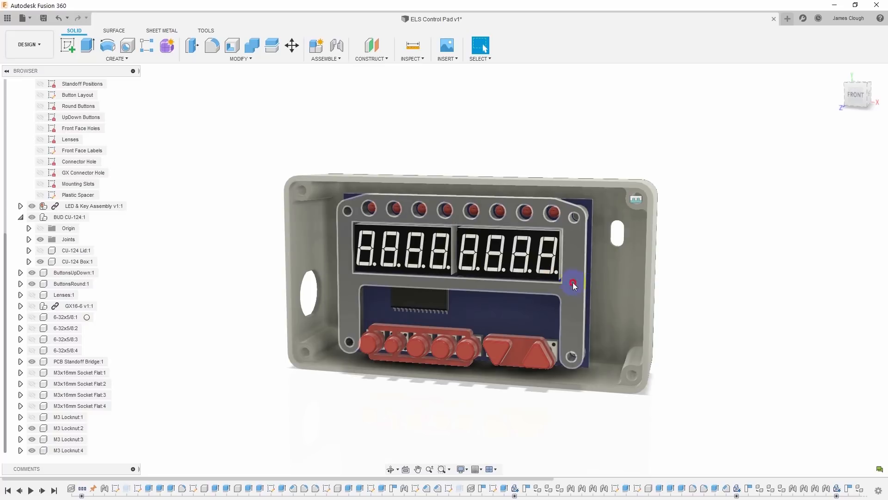
{"action": "left_click", "coordinate": [362, 49]}
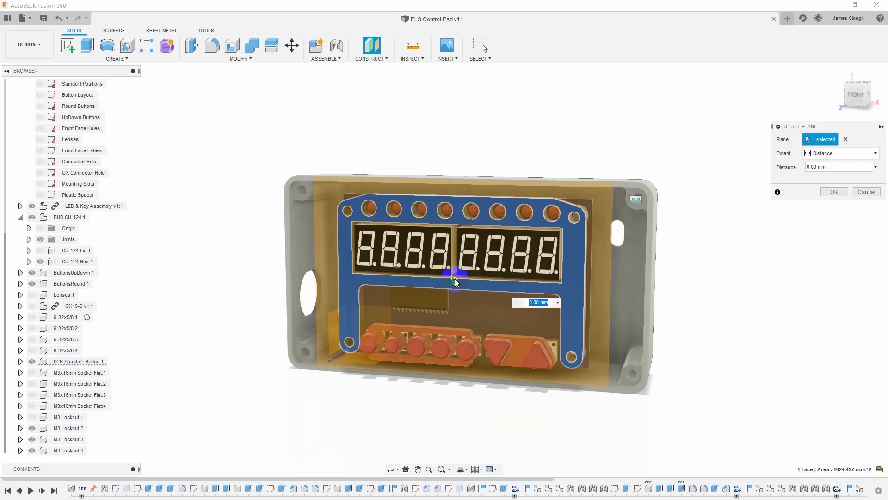
{"action": "type", "text": "65"}
{"action": "left_click", "coordinate": [835, 192]}
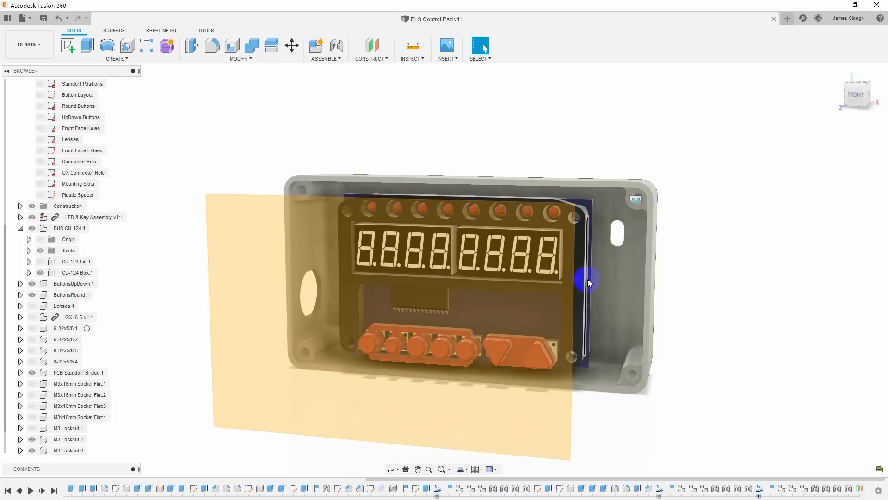
Start a sketch on the offset plane in front of the box and switch new geometry to construction lines
{"action": "left_click", "coordinate": [242, 403]}
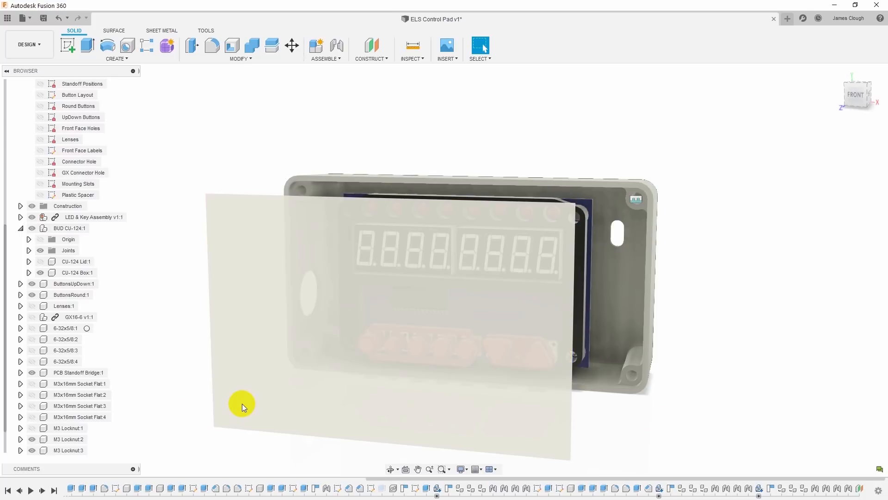
{"action": "right_click", "coordinate": [242, 404]}
{"action": "left_click", "coordinate": [237, 308]}
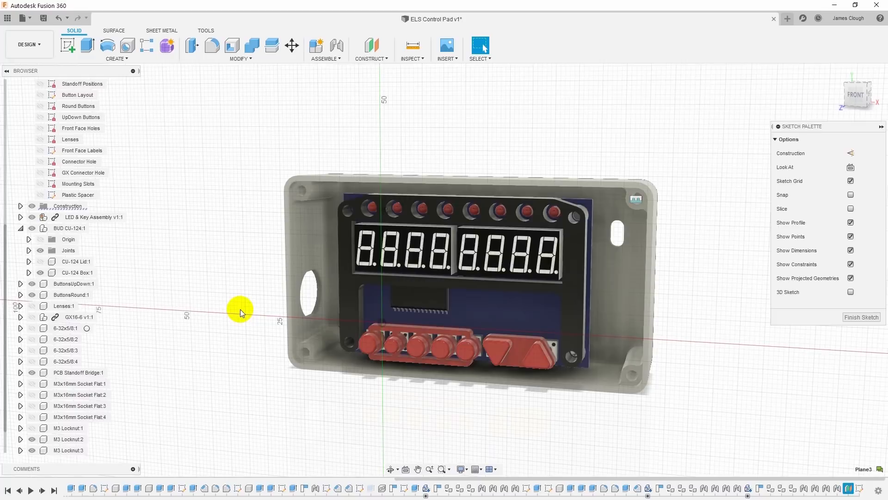
{"action": "mouse_move", "coordinate": [703, 369]}
{"action": "middle_mouse_down", "text": "shift"}
{"action": "mouse_move", "coordinate": [710, 353]}
{"action": "mouse_move", "coordinate": [705, 374]}
{"action": "middle_mouse_up", "text": "shift"}
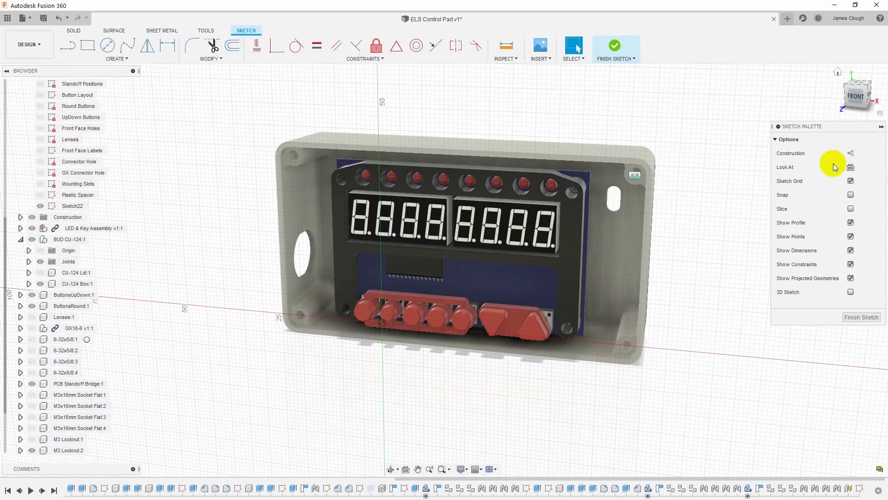
{"action": "left_click", "coordinate": [851, 153]}
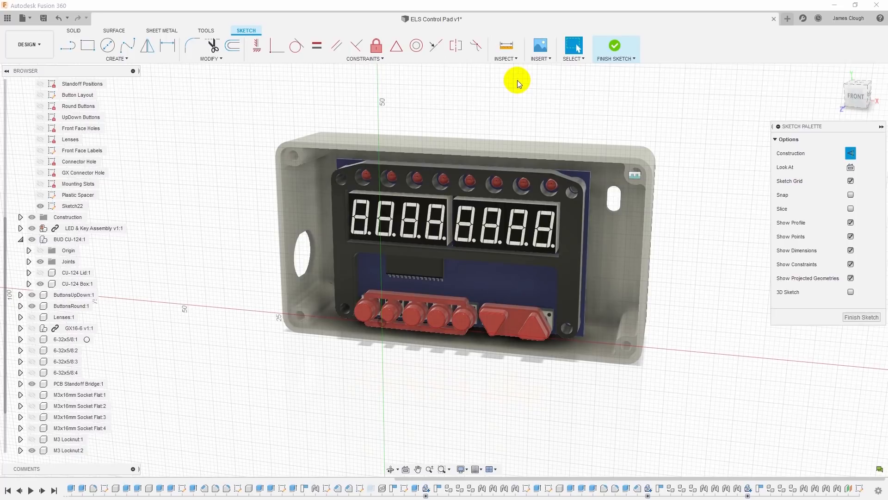
Project the inner edges and rounded corners of the CU-124 Box opening into the sketch as a full outline
{"action": "key", "text": "p"}
{"action": "scroll", "coordinate": [271, 192], "scroll_direction": "up", "scroll_amount": 5}
{"action": "left_click", "coordinate": [274, 195]}
{"action": "left_click", "coordinate": [276, 157]}
{"action": "left_click", "coordinate": [310, 151]}
{"action": "scroll", "coordinate": [478, 145], "scroll_direction": "down", "scroll_amount": 6}
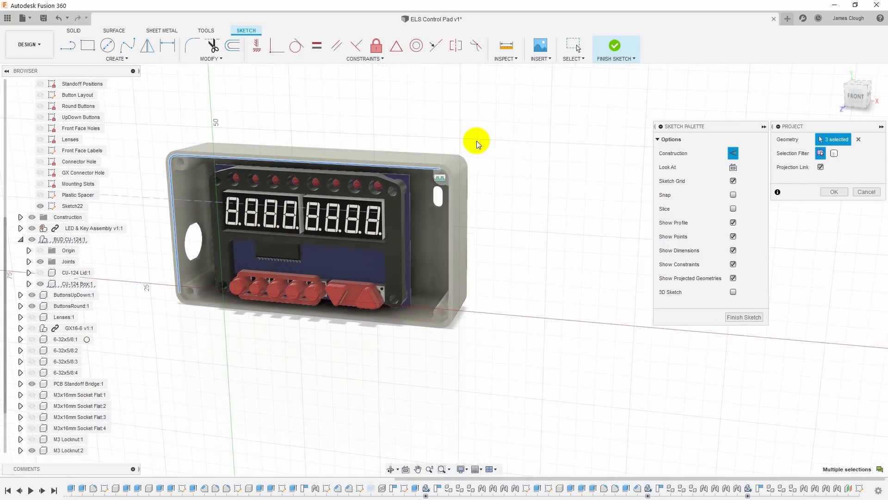
{"action": "scroll", "coordinate": [478, 144], "scroll_direction": "up", "scroll_amount": 6}
{"action": "left_click", "coordinate": [422, 250]}
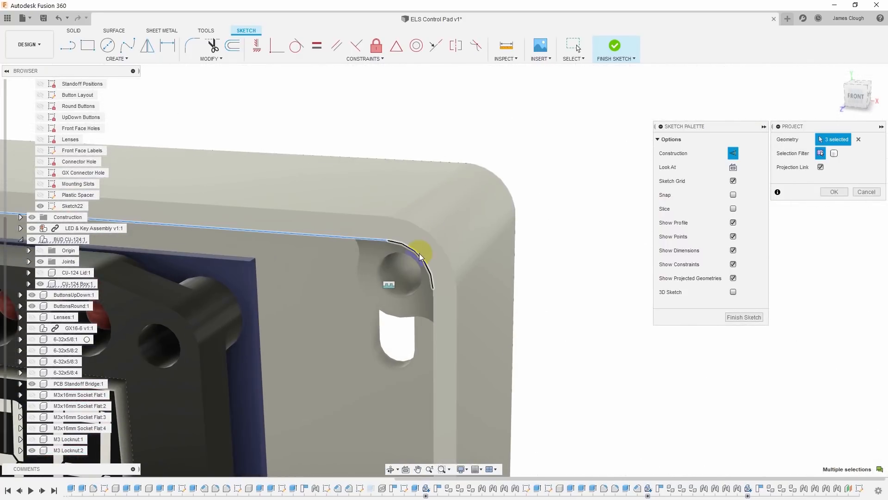
{"action": "left_click", "coordinate": [437, 319]}
{"action": "scroll", "coordinate": [383, 167], "scroll_direction": "down", "scroll_amount": 5}
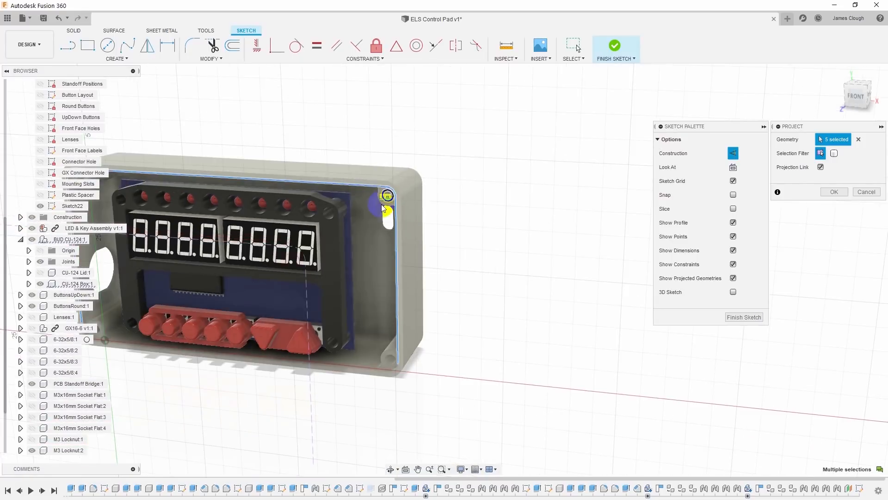
{"action": "left_click", "coordinate": [385, 208]}
{"action": "scroll", "coordinate": [396, 363], "scroll_direction": "up", "scroll_amount": 4}
{"action": "left_click", "coordinate": [390, 371]}
{"action": "scroll", "coordinate": [333, 372], "scroll_direction": "down", "scroll_amount": 5}
{"action": "scroll", "coordinate": [307, 365], "scroll_direction": "up", "scroll_amount": 3}
Project the four corner screw holes of the CU-124 Box into the sketch and finish the projection
{"action": "left_click", "coordinate": [333, 344]}
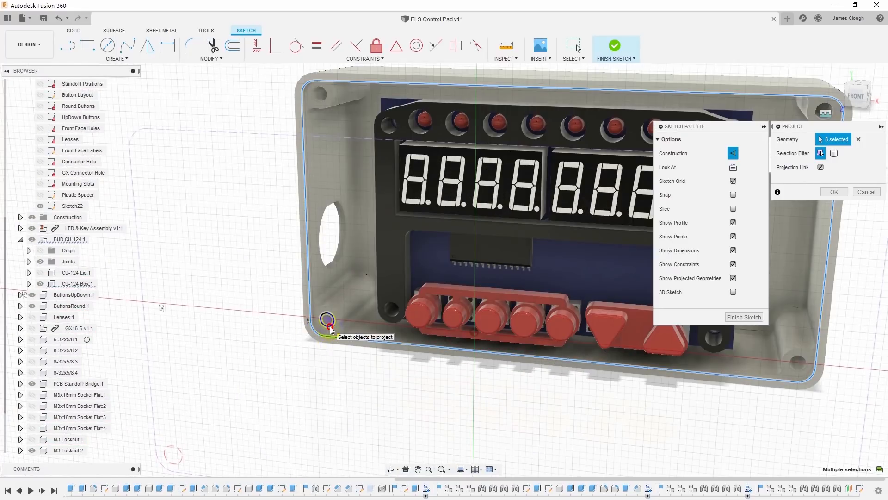
{"action": "left_click", "coordinate": [325, 99]}
{"action": "scroll", "coordinate": [252, 198], "scroll_direction": "down", "scroll_amount": 4}
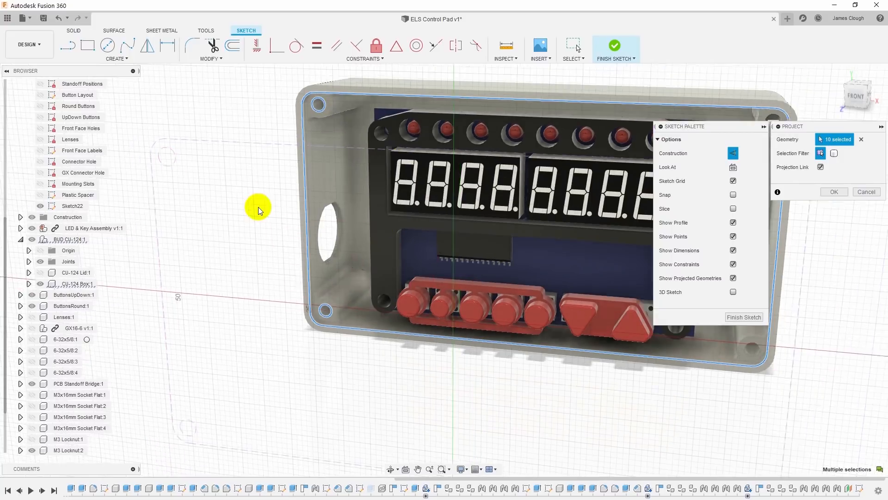
{"action": "scroll", "coordinate": [539, 159], "scroll_direction": "up", "scroll_amount": 3}
{"action": "left_click", "coordinate": [535, 160]}
{"action": "left_click", "coordinate": [528, 403]}
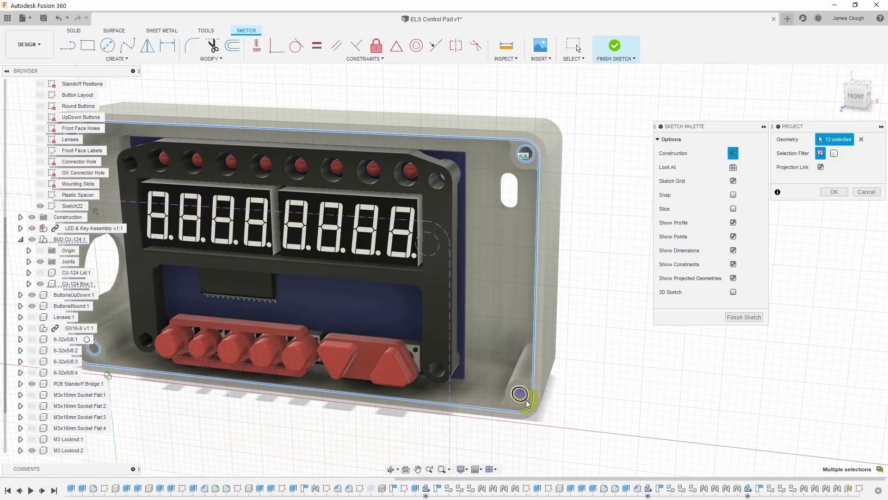
{"action": "left_click", "coordinate": [835, 193]}
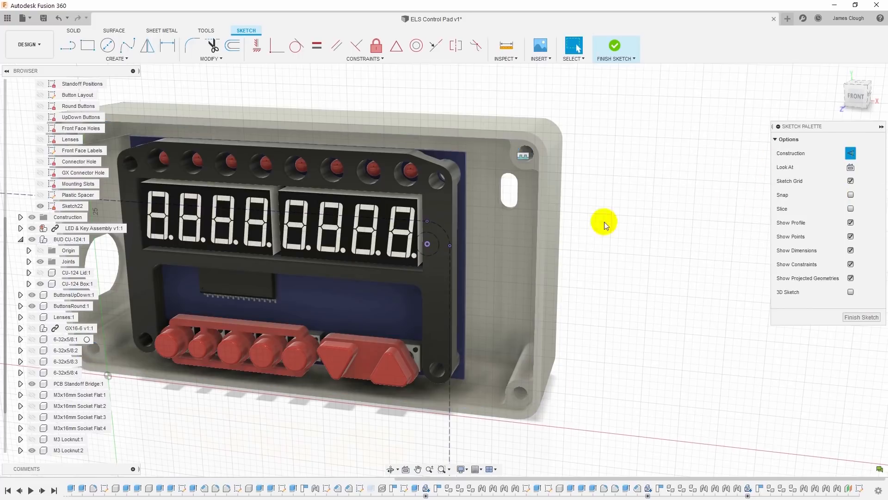
Offset the projected box outline inward by 0.2 mm as regular, non-construction geometry
{"action": "scroll", "coordinate": [559, 350], "scroll_direction": "down", "scroll_amount": 3}
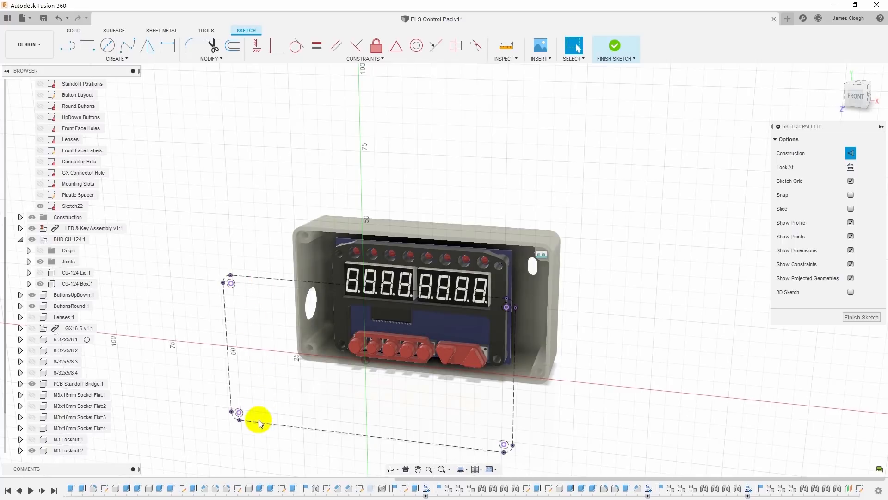
{"action": "scroll", "coordinate": [258, 421], "scroll_direction": "up", "scroll_amount": 3}
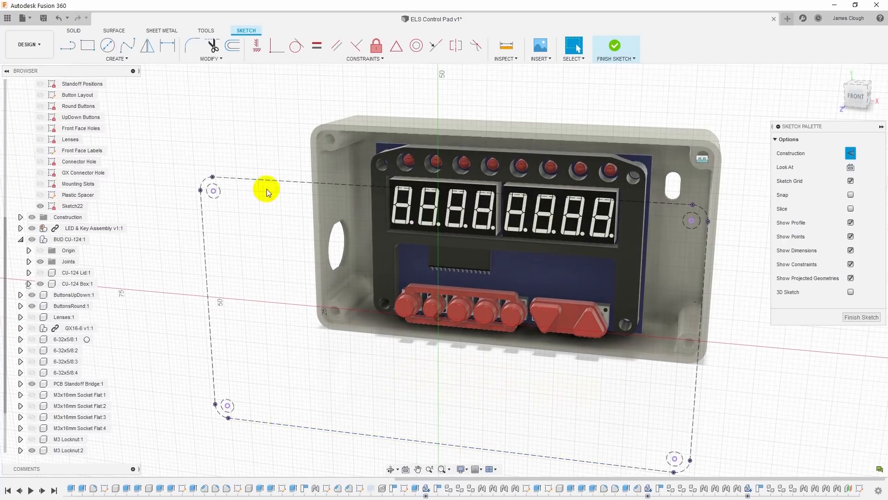
{"action": "left_click", "coordinate": [368, 135]}
{"action": "key", "text": "o"}
{"action": "left_click", "coordinate": [240, 177]}
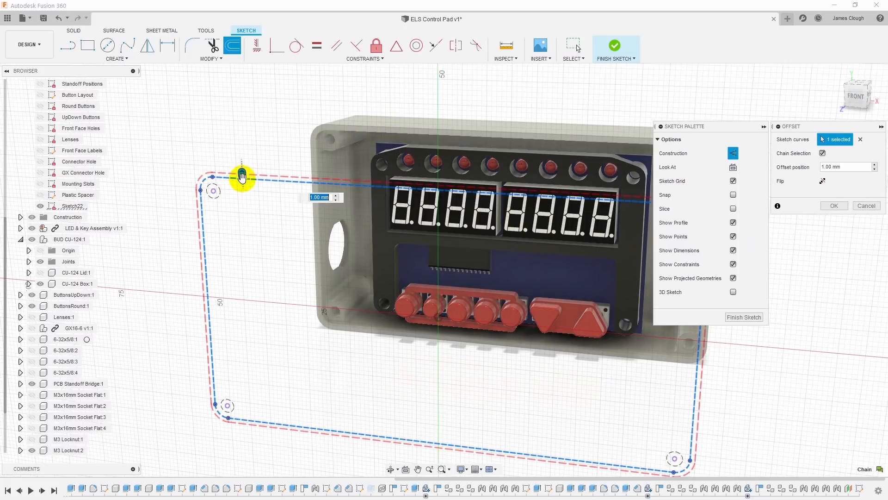
{"action": "left_click_drag", "start_coordinate": [240, 174], "coordinate": [242, 187]}
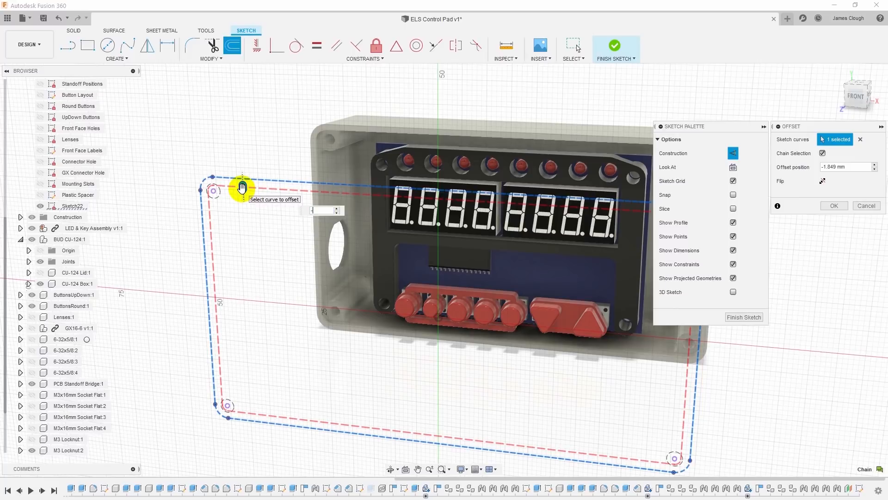
{"action": "type", "text": "-.2mm"}
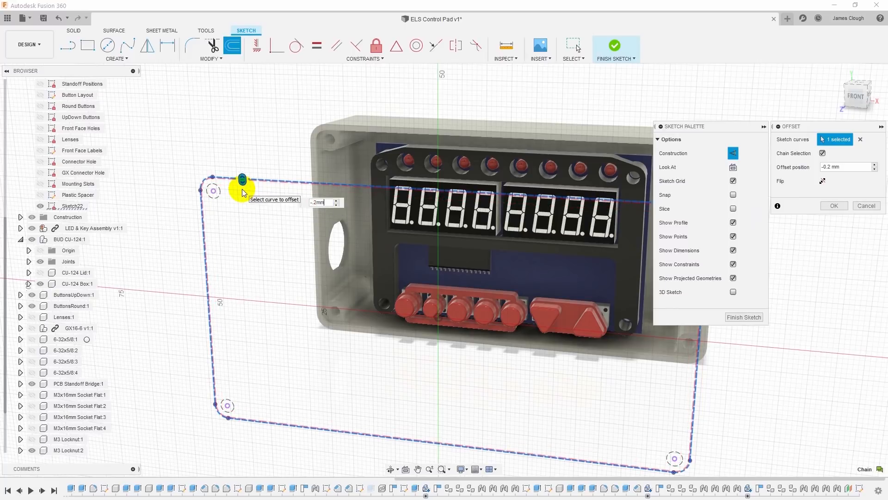
{"action": "left_click", "coordinate": [734, 152]}
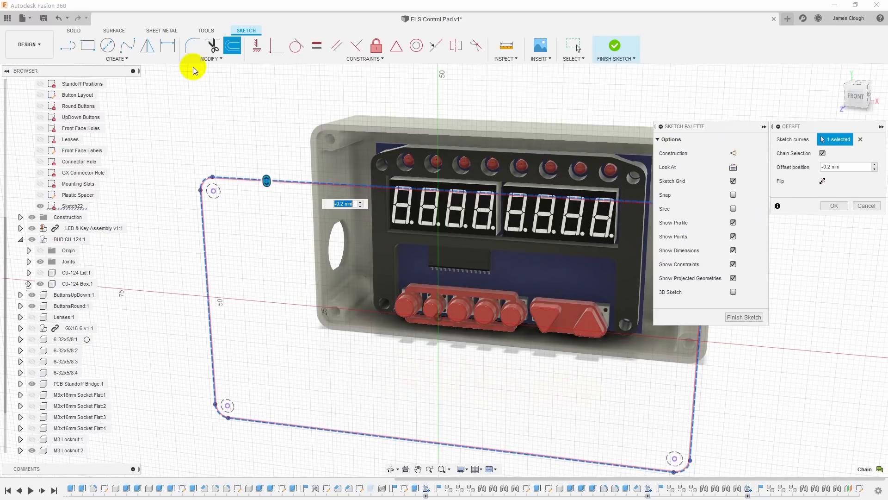
{"action": "left_click", "coordinate": [835, 205]}
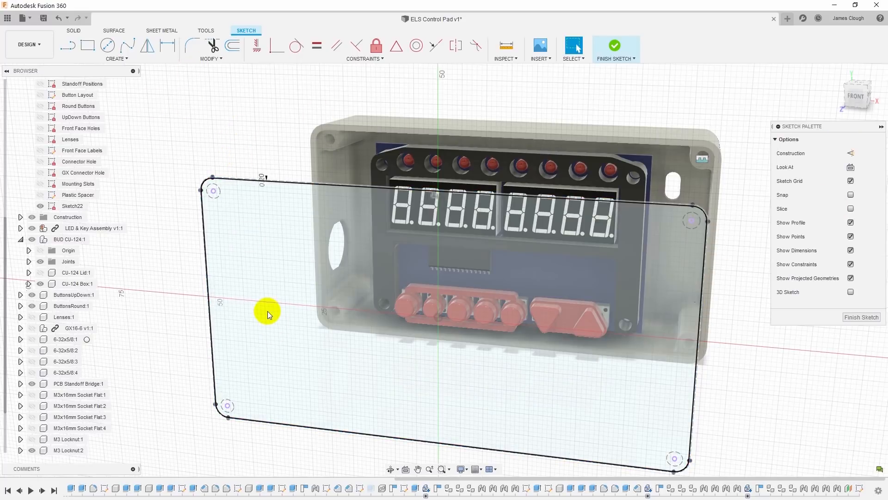
Draw four circles, each about 17 mm in diameter, centred on the projected corner screw holes
{"action": "key", "text": "c"}
{"action": "left_click", "coordinate": [227, 406]}
{"action": "left_click", "coordinate": [198, 381]}
{"action": "left_click", "coordinate": [213, 190]}
{"action": "left_click", "coordinate": [189, 159]}
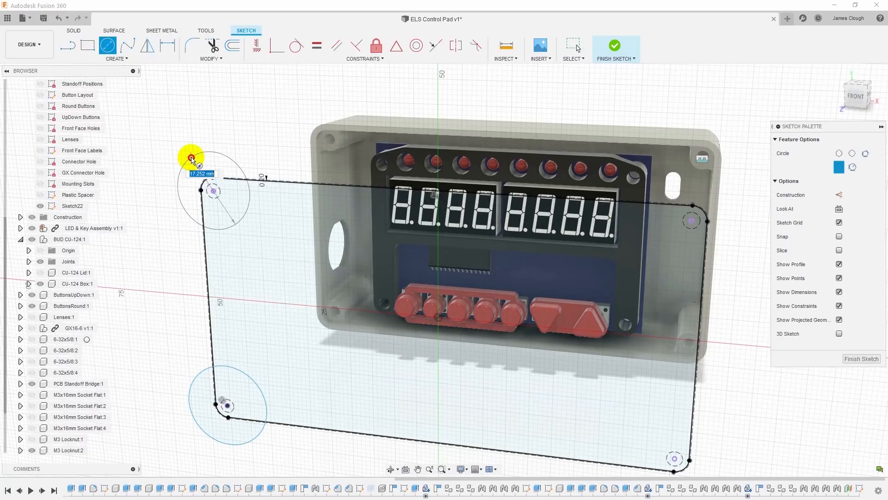
{"action": "left_click", "coordinate": [691, 222]}
{"action": "left_click", "coordinate": [721, 200]}
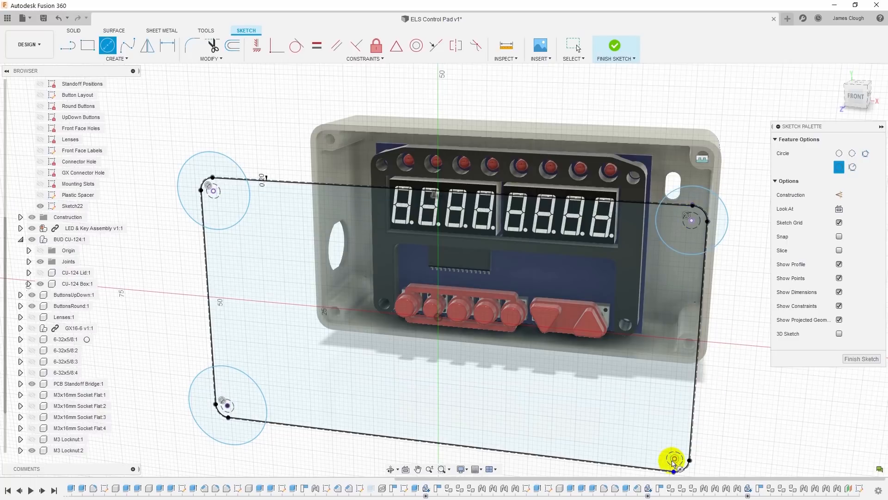
{"action": "left_click", "coordinate": [676, 459]}
{"action": "left_click", "coordinate": [714, 448]}
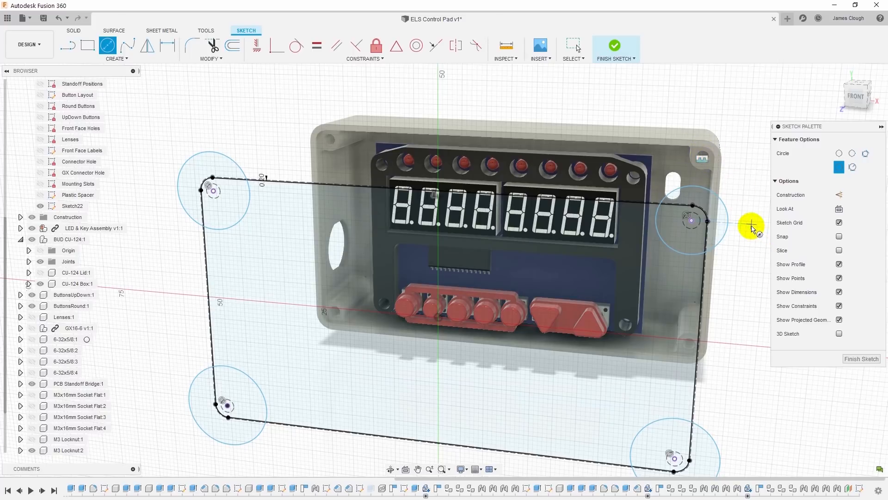
Constrain the four circles around the corner screw holes to equal size
{"action": "key", "text": "Escape"}
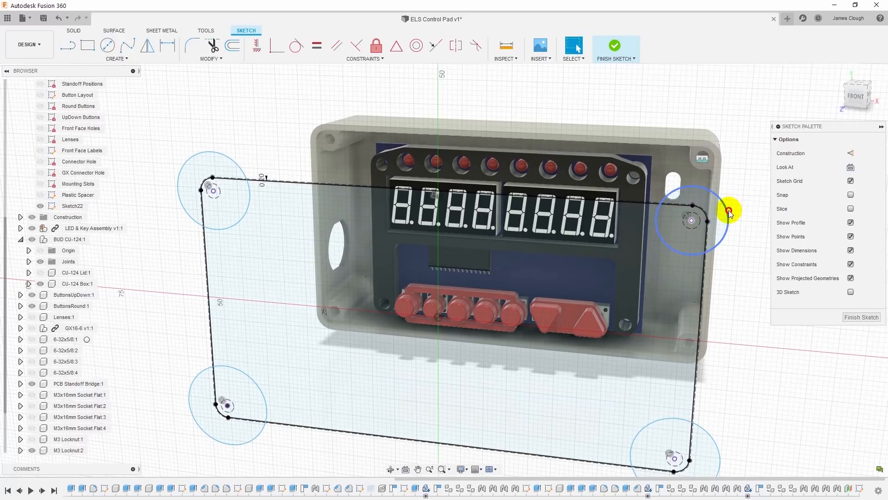
{"action": "left_click", "coordinate": [728, 209]}
{"action": "left_click", "coordinate": [702, 419], "text": "shift"}
{"action": "left_click", "coordinate": [232, 369], "text": "shift"}
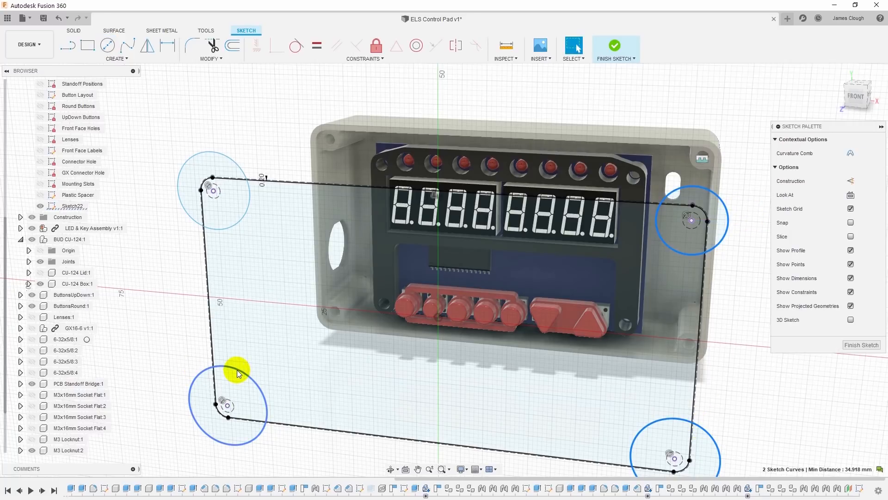
{"action": "left_click", "coordinate": [224, 214], "text": "shift"}
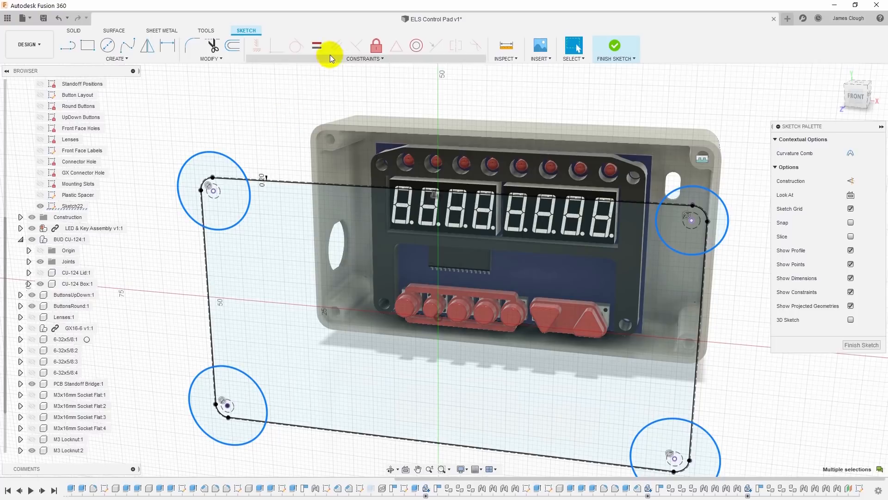
{"action": "left_click", "coordinate": [318, 46]}
Dimension the circle around the upper-left corner screw hole to a diameter of 0.144 inch
{"action": "key", "text": "d"}
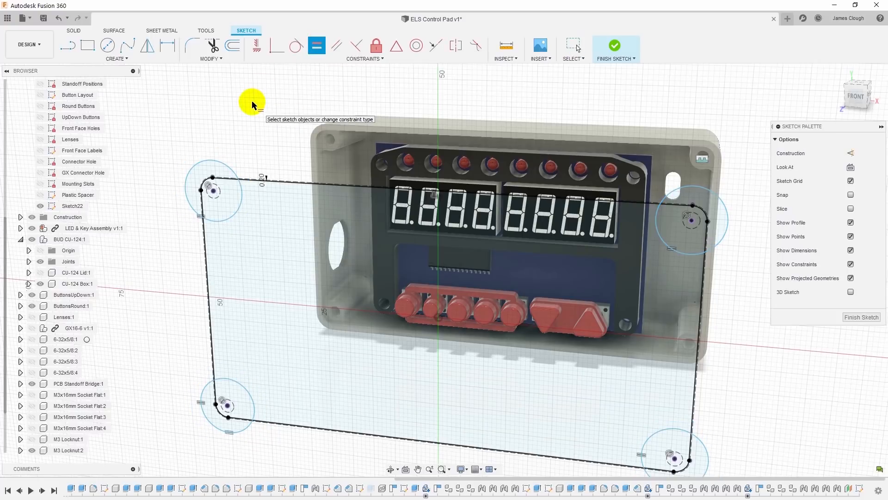
{"action": "left_click", "coordinate": [228, 169]}
{"action": "left_click", "coordinate": [242, 141]}
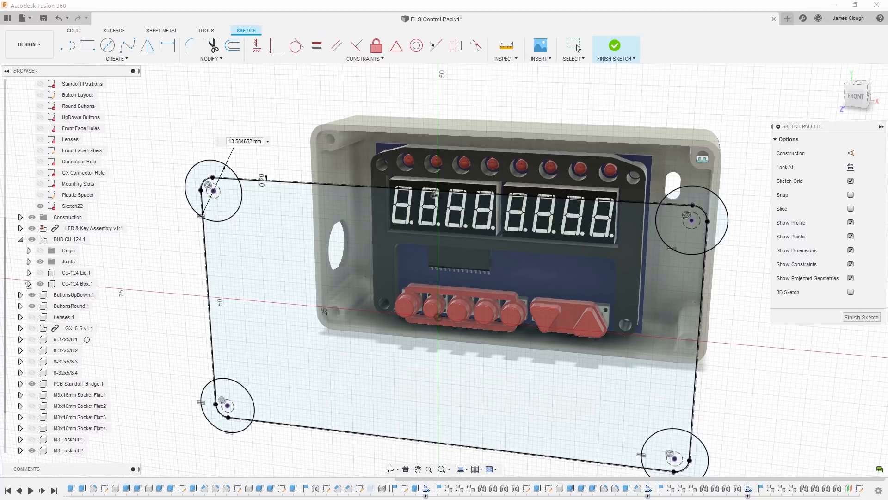
{"action": "left_click", "coordinate": [261, 143]}
{"action": "left_click_drag", "start_coordinate": [262, 141], "coordinate": [198, 143]}
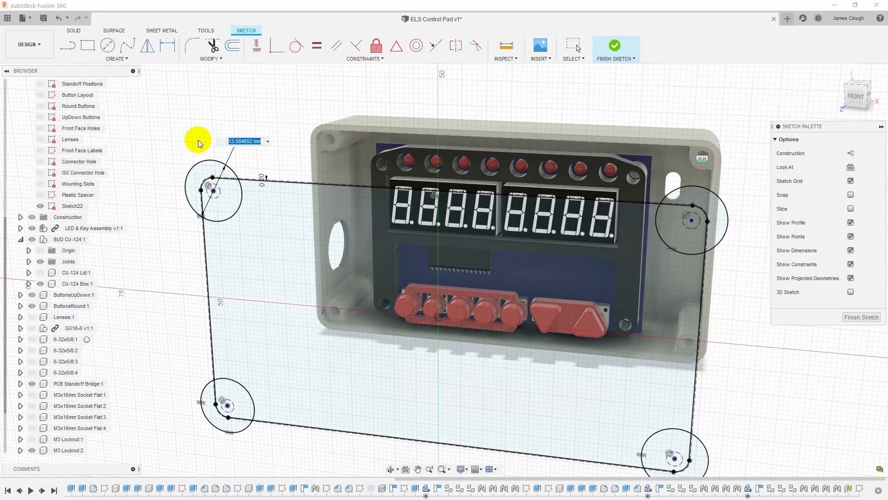
{"action": "type", "text": ".144\""}
{"action": "key", "text": "Return"}
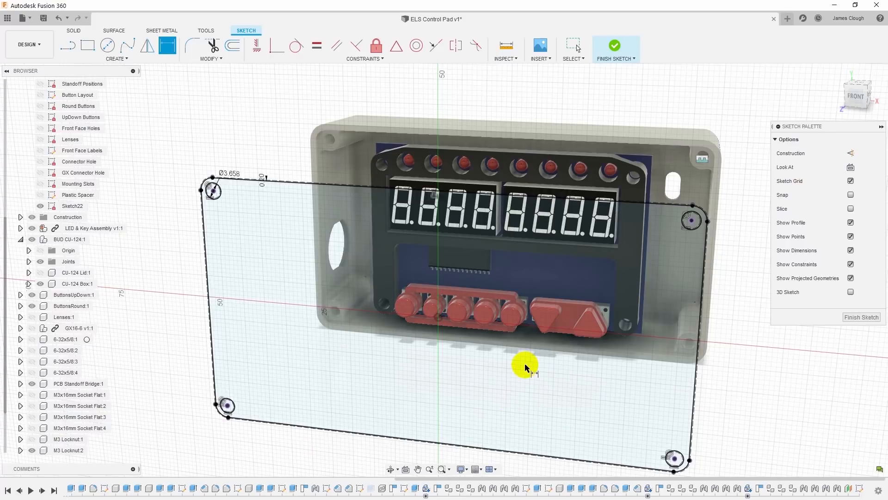
{"action": "left_click", "coordinate": [370, 217]}
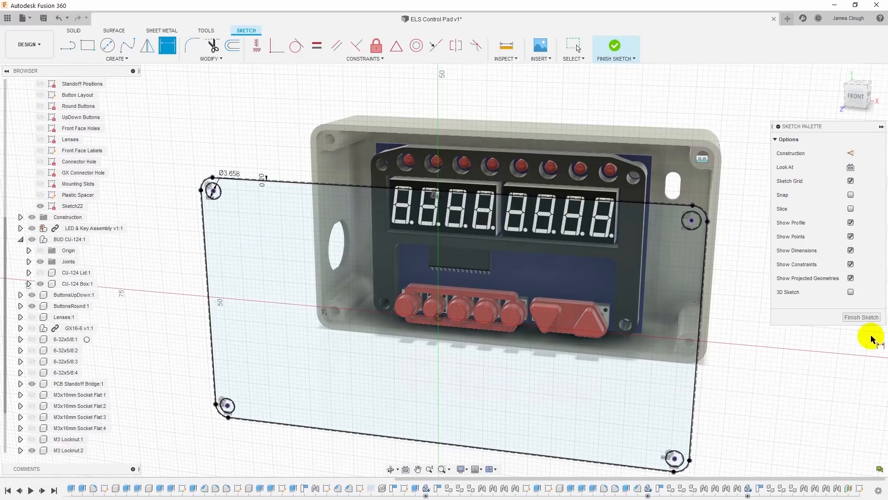
Show the CU-124 Lid and hide the ButtonsUpDown and ButtonsRound components
{"action": "scroll", "coordinate": [158, 347], "scroll_direction": "down", "scroll_amount": 1}
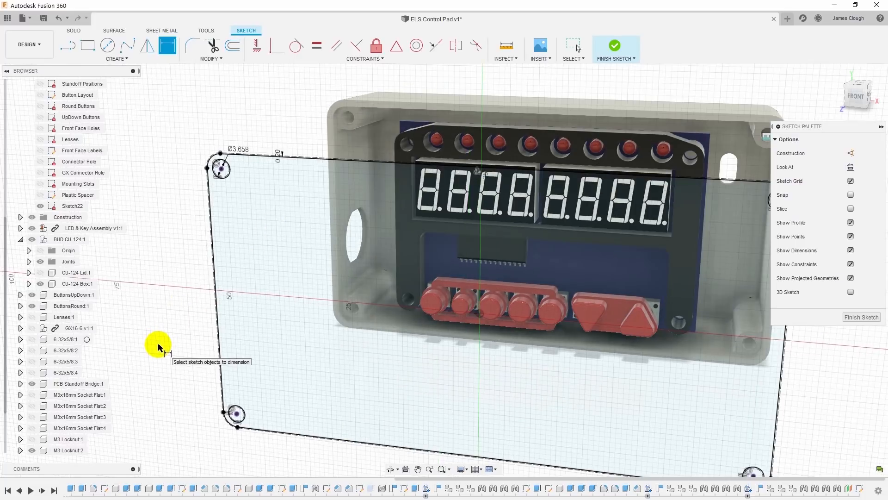
{"action": "left_click", "coordinate": [40, 273]}
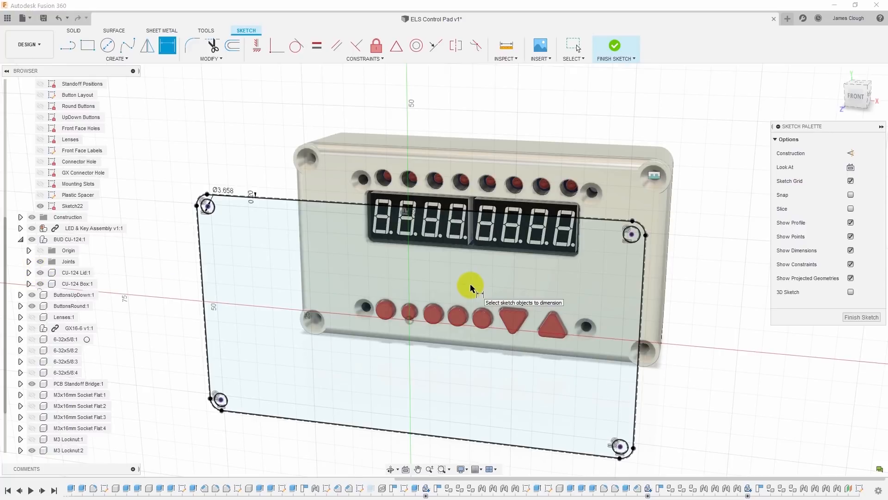
{"action": "left_click", "coordinate": [32, 306]}
{"action": "left_click", "coordinate": [32, 294]}
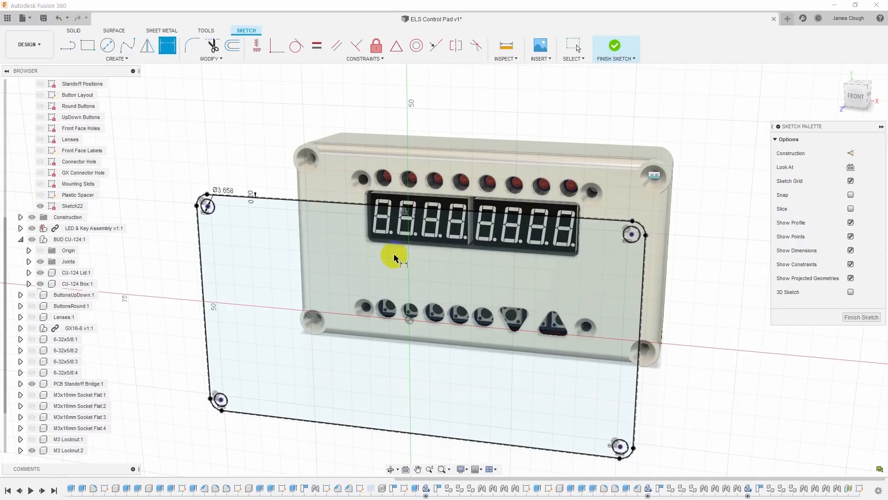
Project the lid's upper row of eight LED holes and the two screw holes beside them into the sketch
{"action": "key", "text": "p"}
{"action": "scroll", "coordinate": [375, 174], "scroll_direction": "up", "scroll_amount": 5}
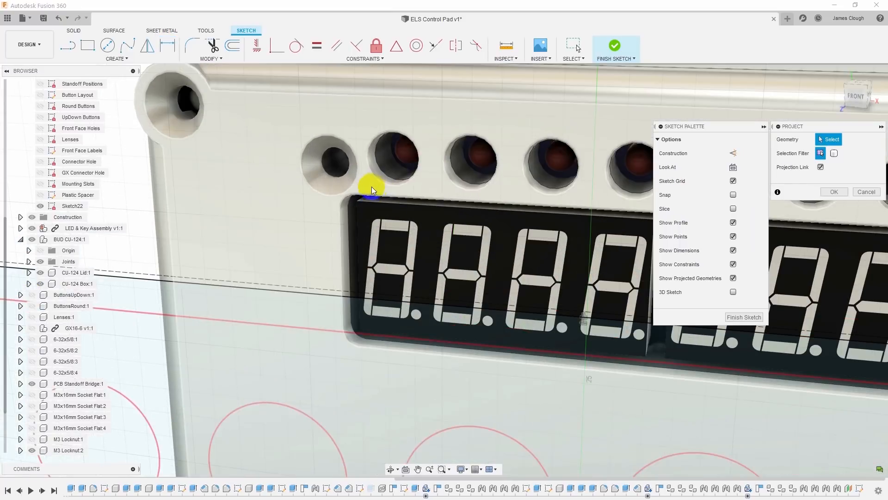
{"action": "left_click", "coordinate": [328, 180]}
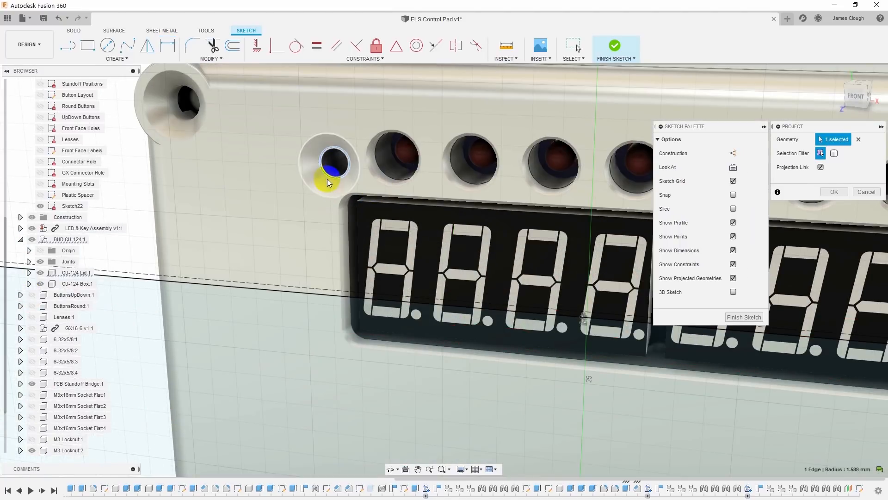
{"action": "left_click", "coordinate": [378, 175]}
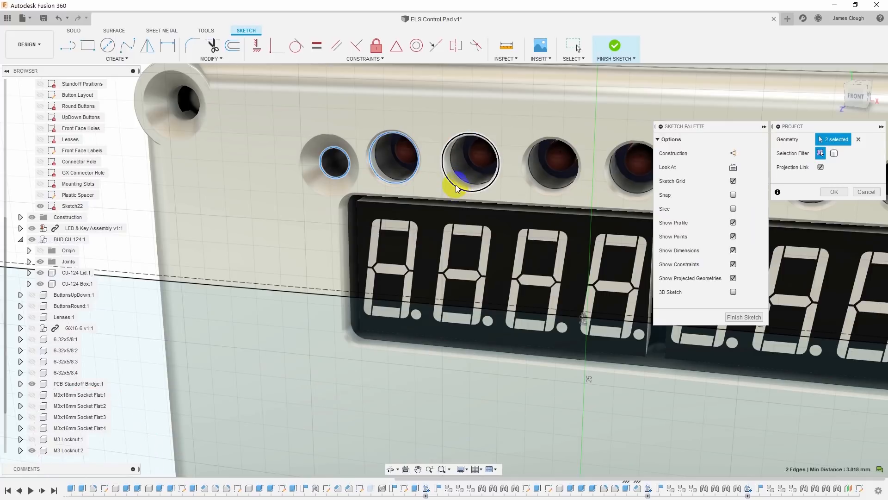
{"action": "left_click", "coordinate": [457, 183]}
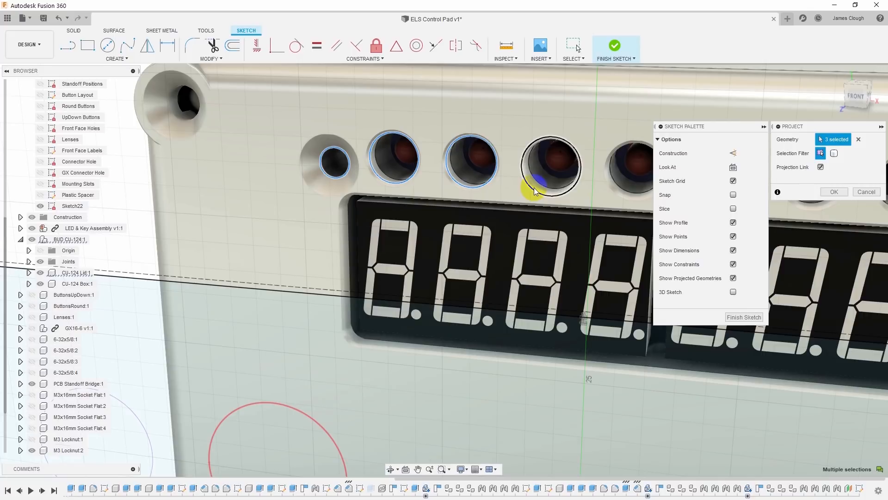
{"action": "left_click", "coordinate": [537, 190]}
{"action": "left_click", "coordinate": [636, 199]}
{"action": "middle_click_drag", "start_coordinate": [634, 194], "coordinate": [205, 191]}
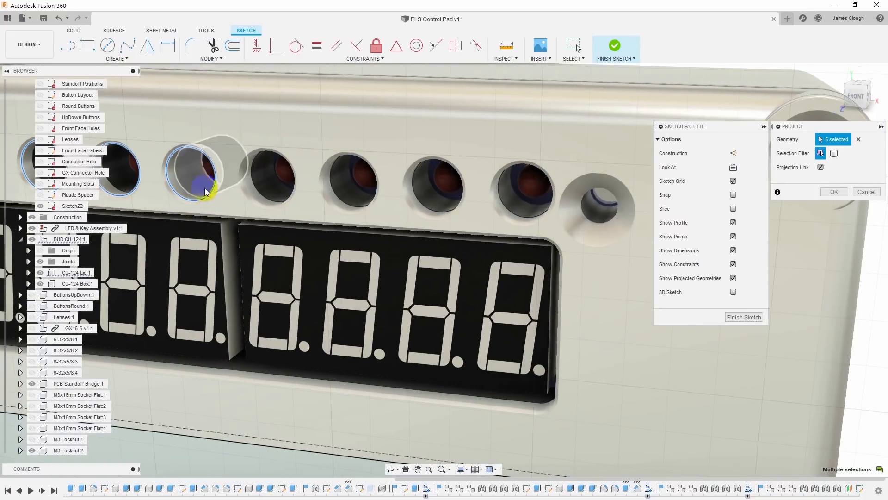
{"action": "left_click", "coordinate": [255, 199]}
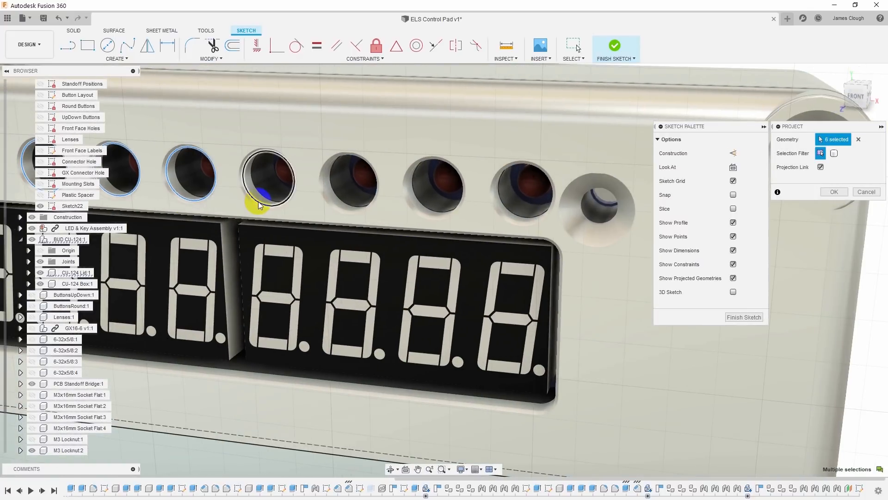
{"action": "left_click", "coordinate": [343, 210]}
{"action": "left_click", "coordinate": [521, 222]}
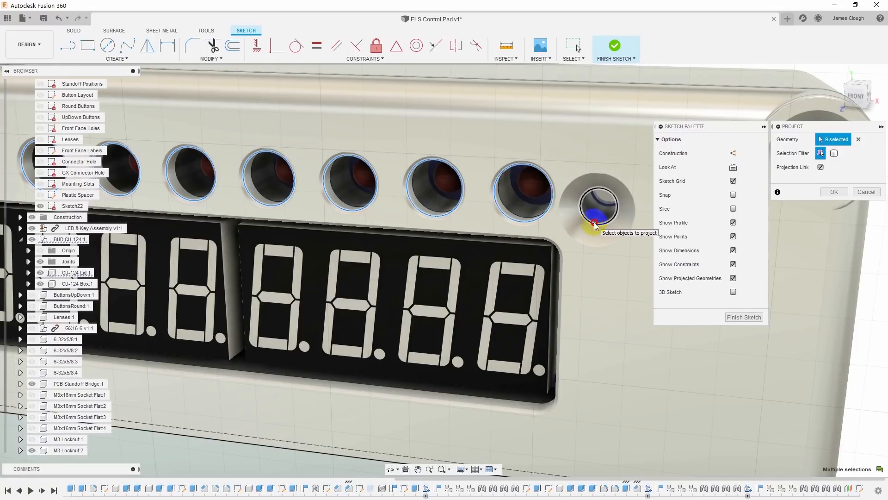
{"action": "left_click", "coordinate": [594, 220]}
Project the lid's display window and lower row of button and screw openings, and finish the sketch
{"action": "left_click", "coordinate": [521, 406]}
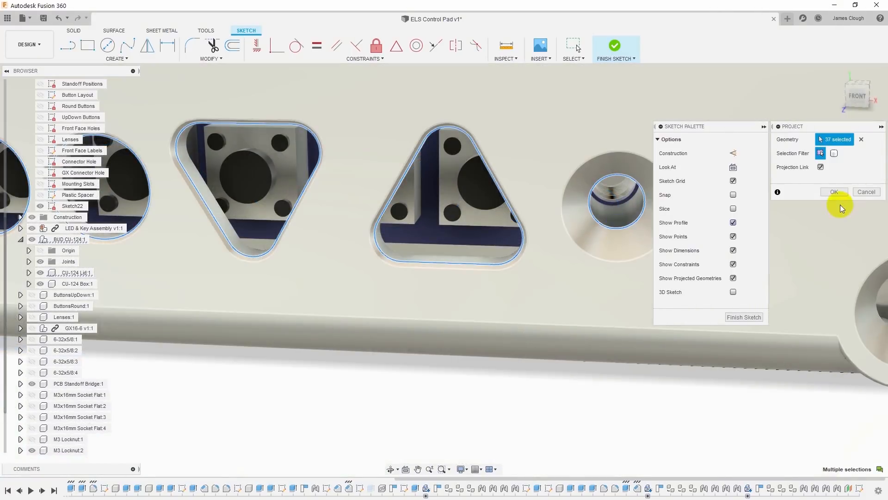
{"action": "left_click", "coordinate": [836, 192]}
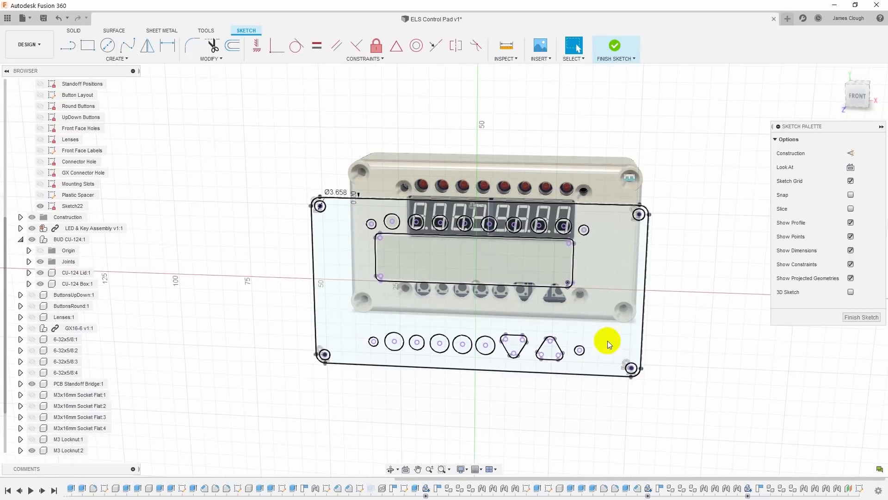
{"action": "middle_click_drag", "start_coordinate": [587, 347], "coordinate": [587, 255], "text": "shift"}
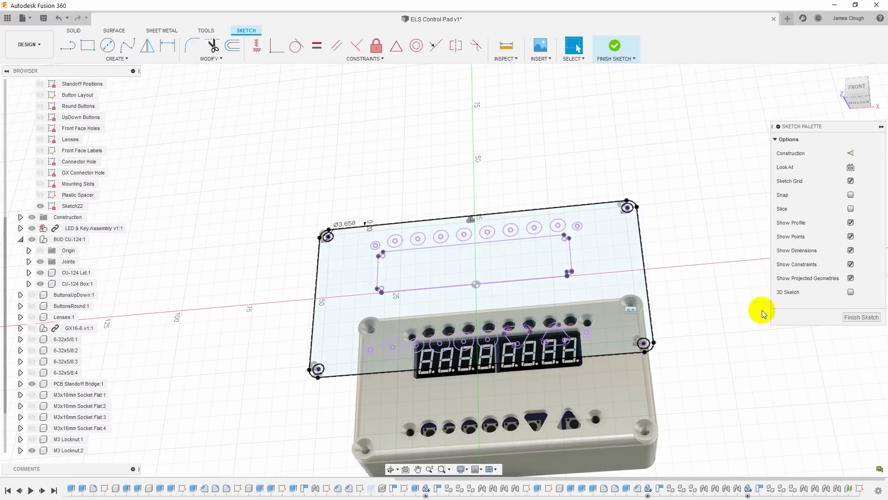
{"action": "left_click", "coordinate": [864, 317]}
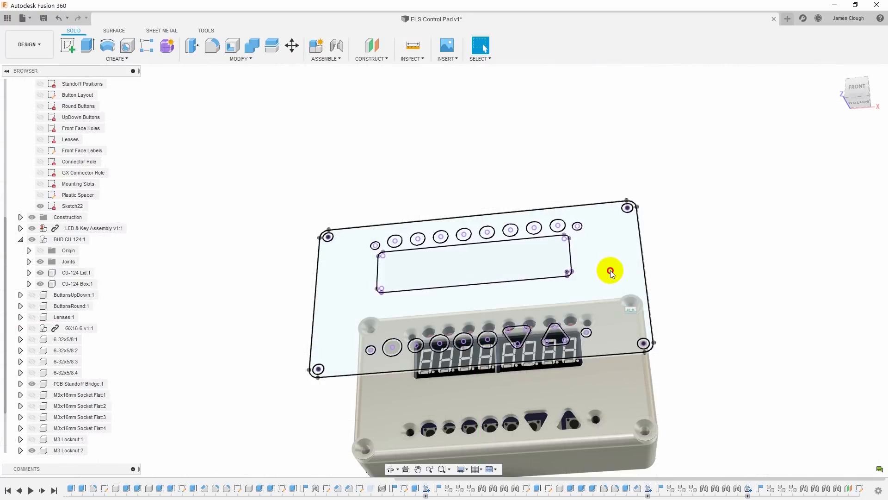
Create a 3D PCB from the plate profile with all its cutouts, leaving Flip off
{"action": "left_click", "coordinate": [610, 275]}
{"action": "mouse_move", "coordinate": [771, 307]}
{"action": "middle_mouse_down", "text": "shift"}
{"action": "mouse_move", "coordinate": [769, 339]}
{"action": "mouse_move", "coordinate": [770, 318]}
{"action": "middle_mouse_up", "text": "shift"}
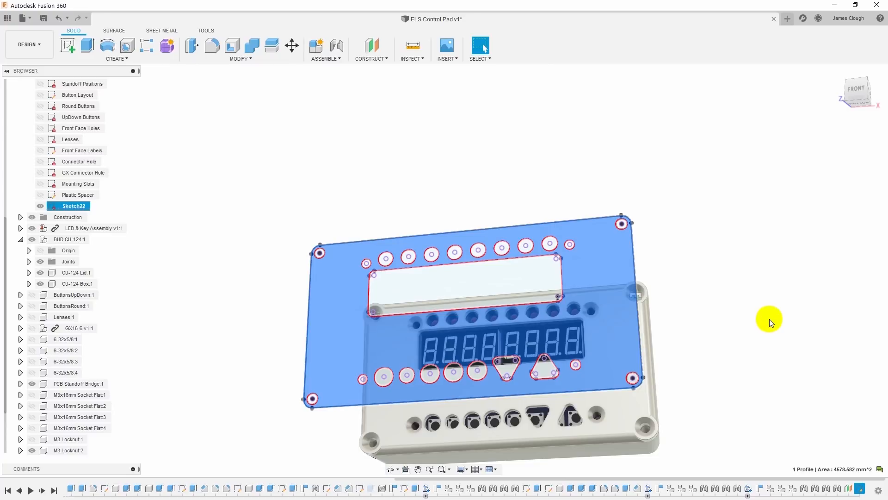
{"action": "scroll", "coordinate": [379, 328], "scroll_direction": "up", "scroll_amount": 5}
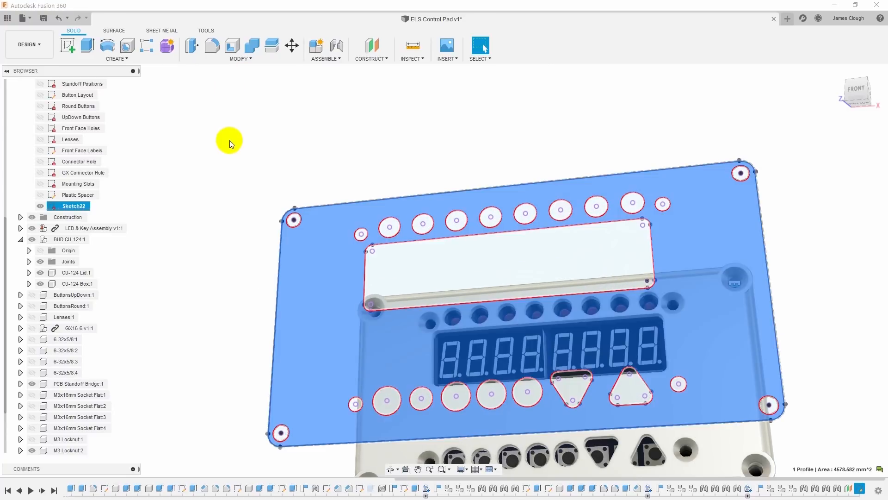
{"action": "left_click", "coordinate": [118, 59]}
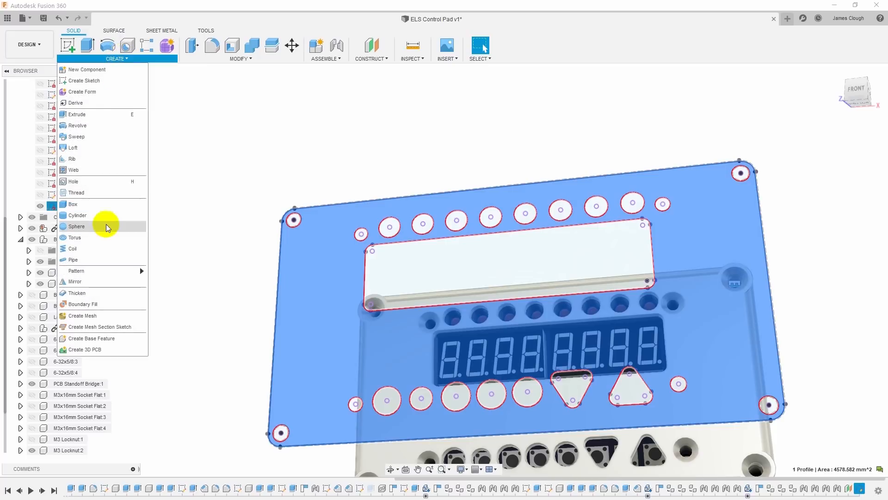
{"action": "left_click", "coordinate": [85, 350]}
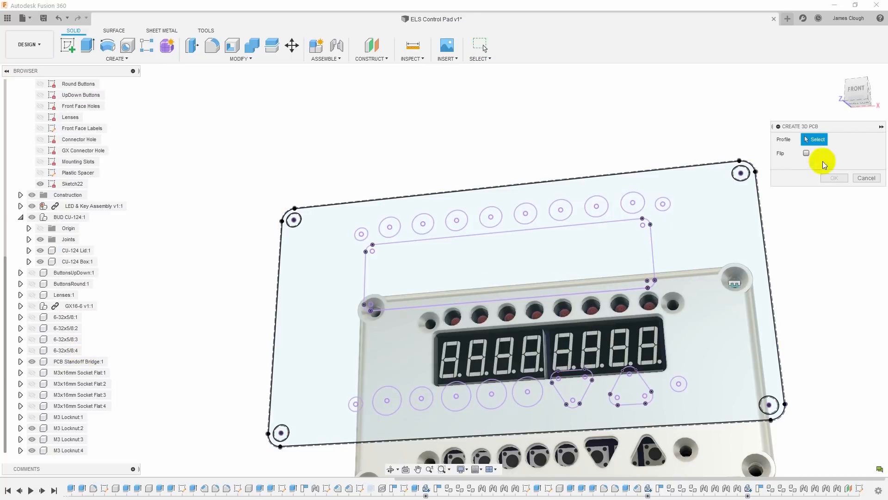
{"action": "left_click", "coordinate": [702, 198]}
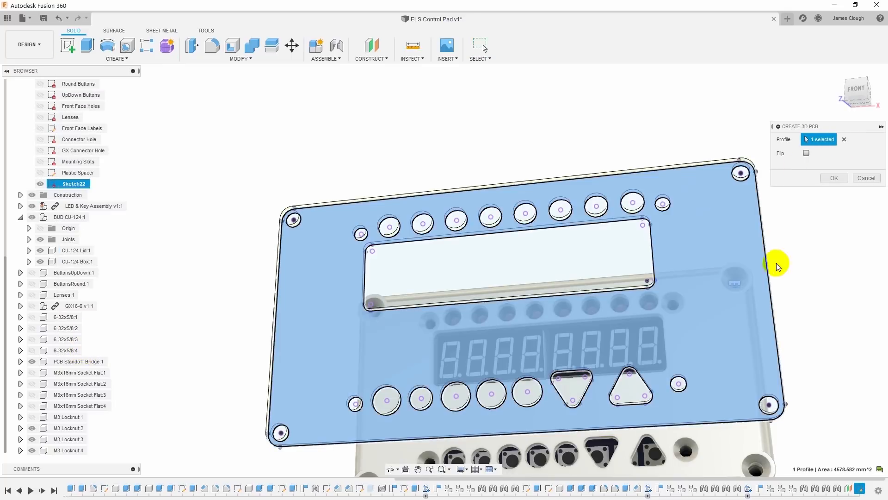
{"action": "left_click", "coordinate": [835, 178]}
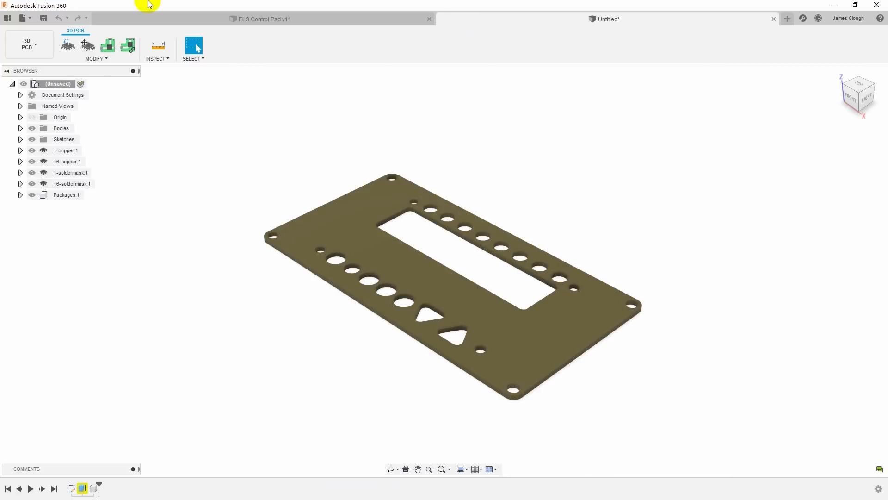
Save the new board document as "Control Panel PCB 3D" in the Take 2 folder
{"action": "left_click", "coordinate": [44, 19]}
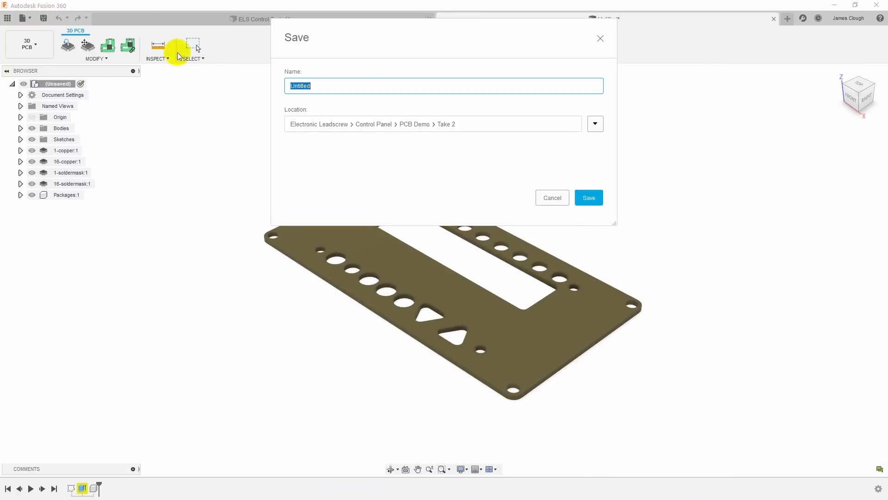
{"action": "type", "text": "3opn"}
{"action": "key", "text": "BackSpace"}
{"action": "key", "text": "BackSpace"}
{"action": "type", "text": "ntrol Panel PCB 3D"}
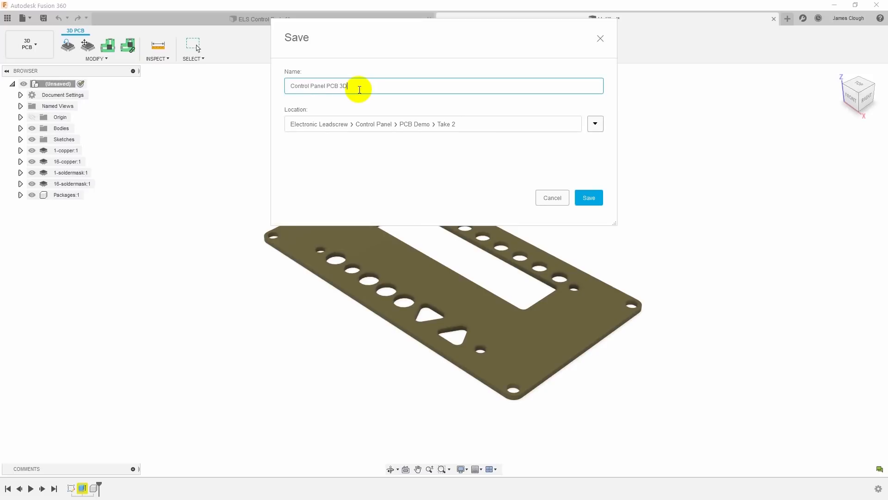
{"action": "left_click", "coordinate": [589, 197]}
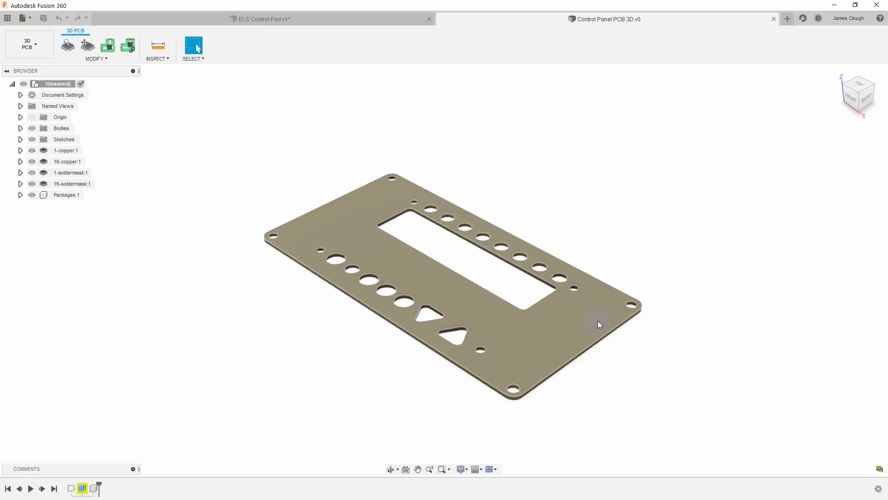
{"action": "left_click", "coordinate": [431, 141]}
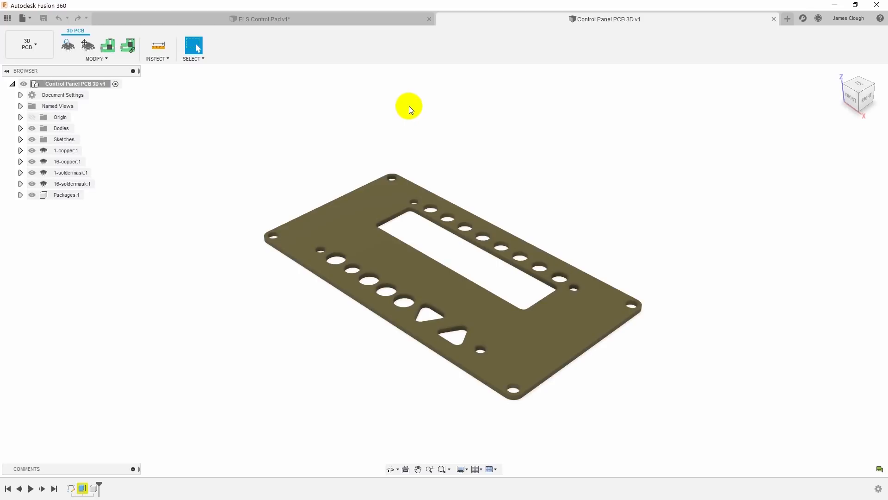
Create a new electronics design and add a new schematic to it
{"action": "left_click", "coordinate": [30, 17]}
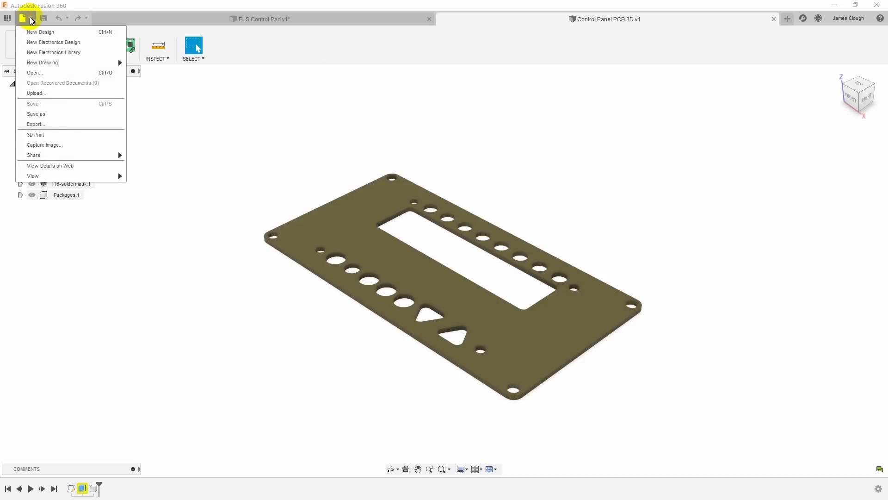
{"action": "left_click", "coordinate": [81, 47]}
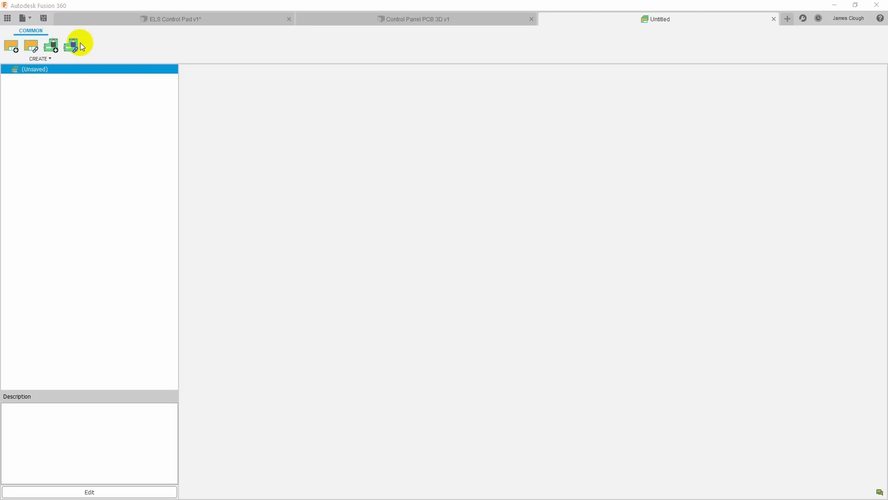
{"action": "left_click", "coordinate": [15, 49]}
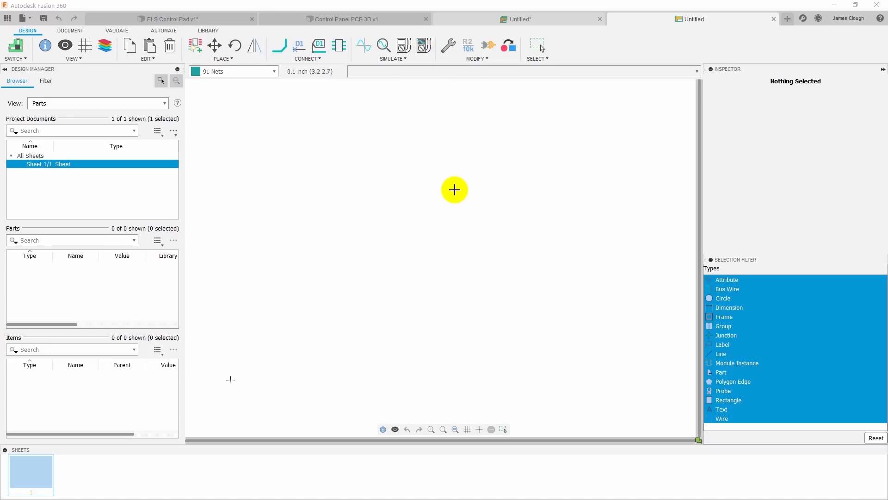
Add four PHT_SCREW_HOLE_NO_6 parts from the Clough42 PTH library to the schematic, stacked in a vertical column
{"action": "left_click", "coordinate": [195, 45]}
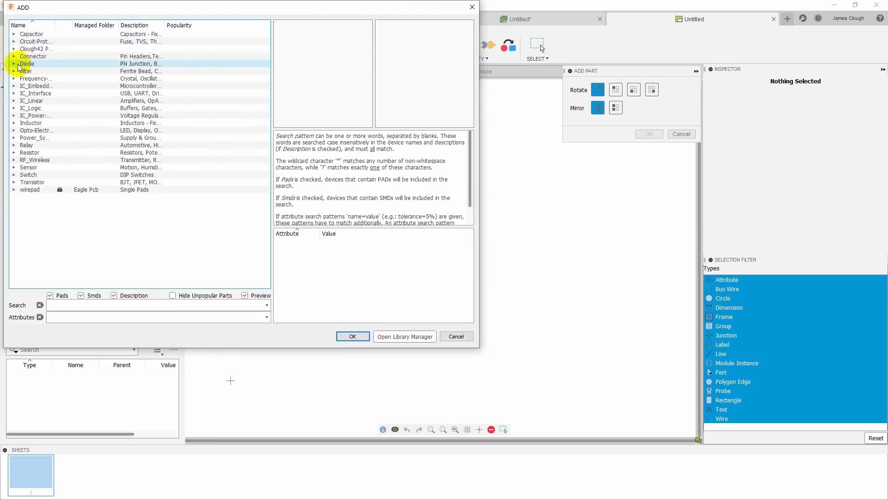
{"action": "double_click", "coordinate": [18, 49]}
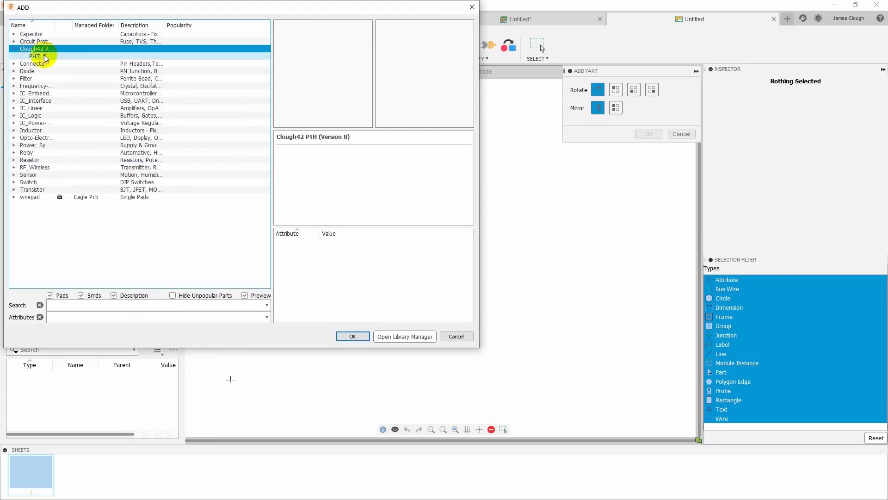
{"action": "left_click", "coordinate": [44, 56]}
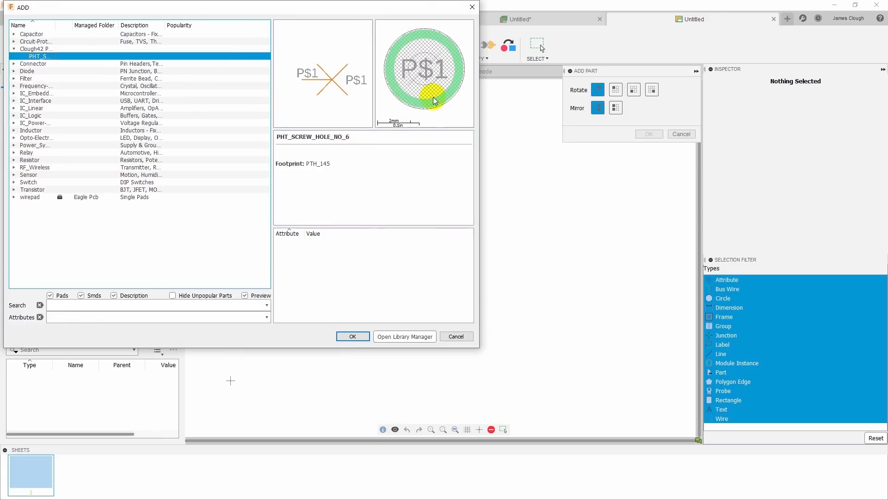
{"action": "left_click", "coordinate": [360, 338]}
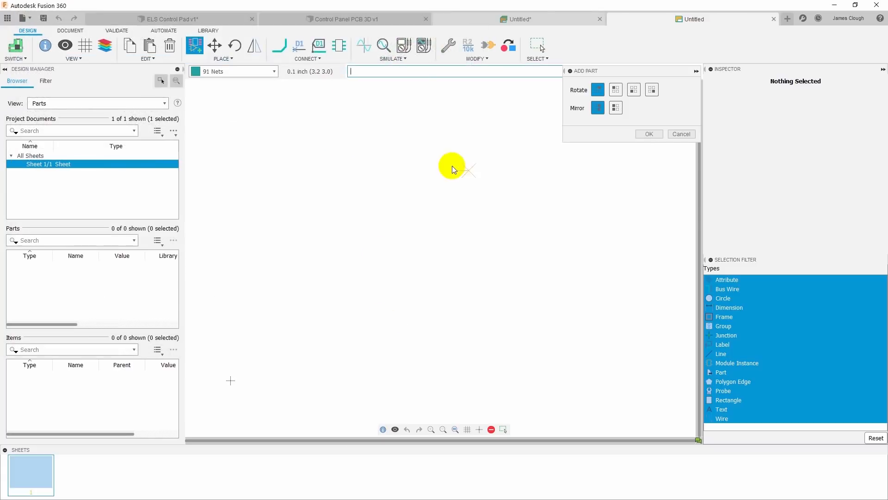
{"action": "left_click", "coordinate": [402, 179]}
{"action": "left_click", "coordinate": [407, 199]}
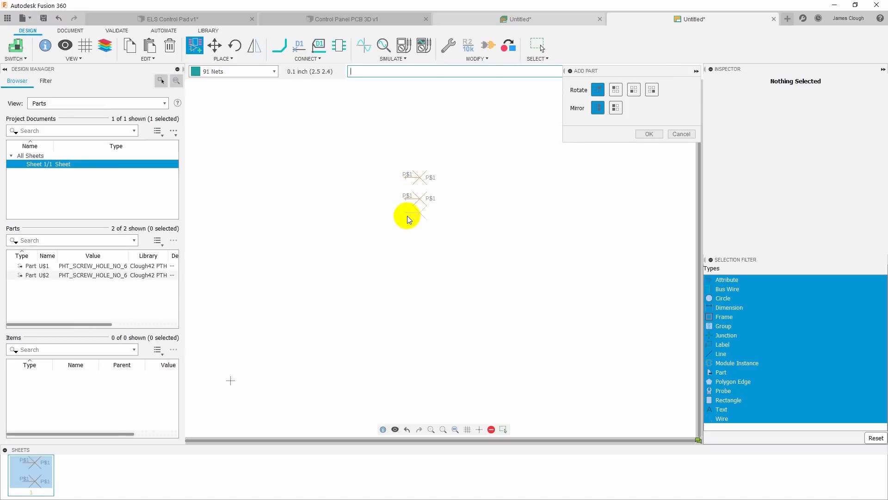
{"action": "left_click", "coordinate": [406, 219]}
{"action": "left_click", "coordinate": [406, 241]}
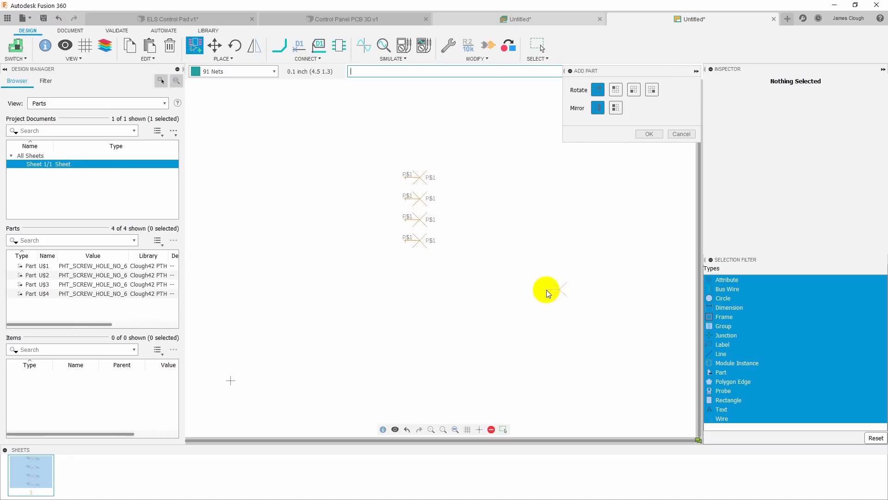
{"action": "left_click", "coordinate": [647, 134]}
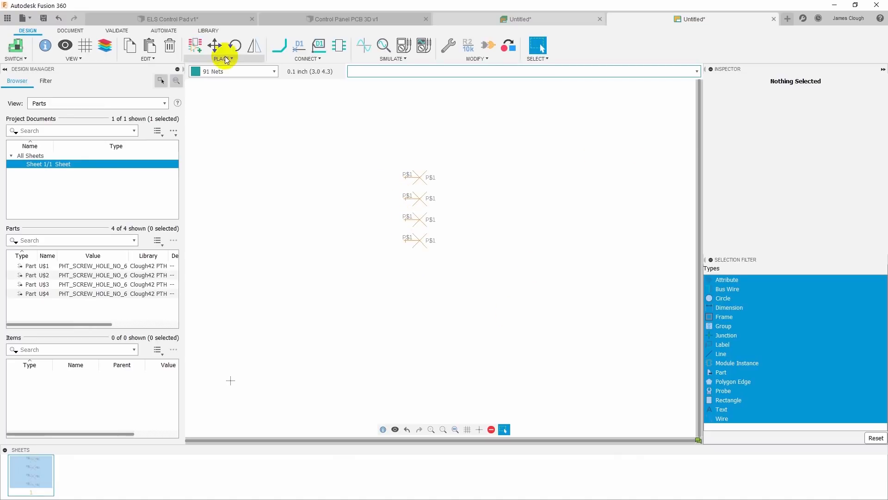
Search the parts for GND and place one GND-EARTH symbol just below and left of the screw hole column
{"action": "left_click", "coordinate": [194, 45]}
{"action": "left_click", "coordinate": [112, 290]}
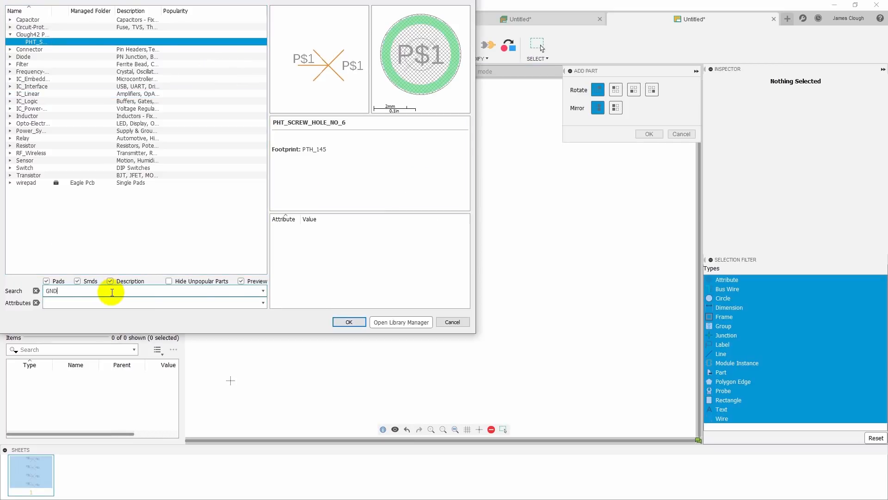
{"action": "key", "text": "Return"}
{"action": "left_click", "coordinate": [32, 50]}
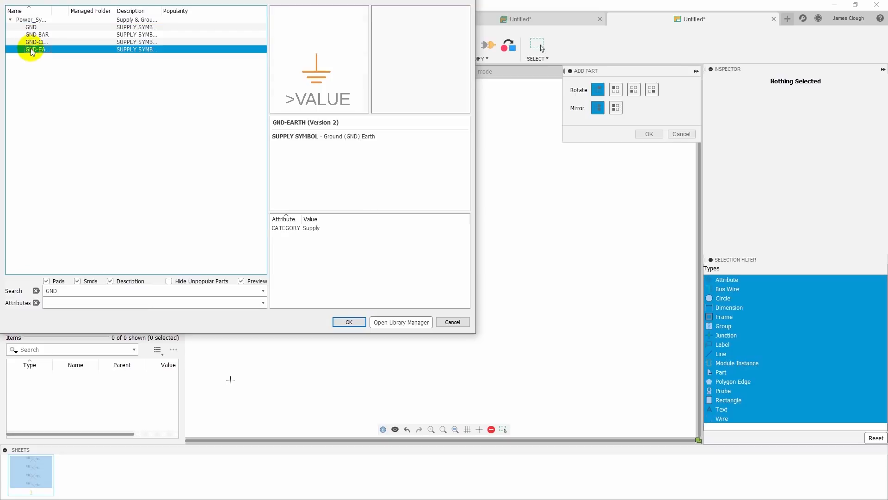
{"action": "left_click", "coordinate": [348, 322]}
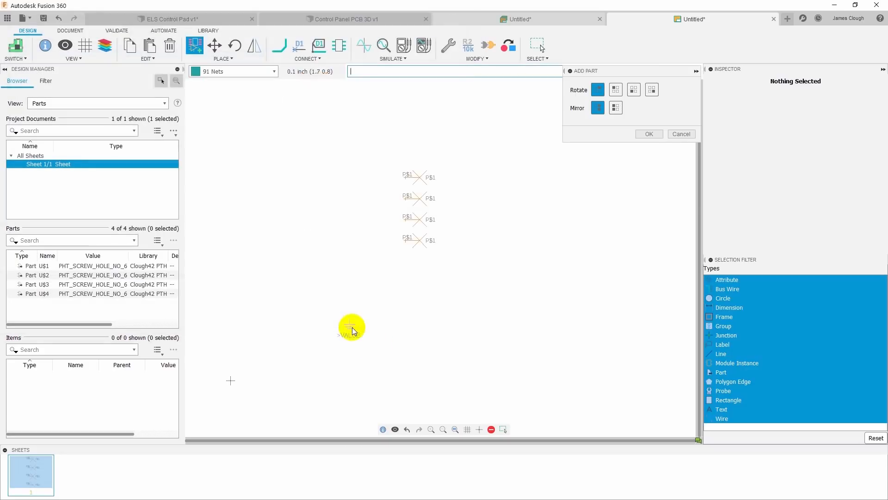
{"action": "left_click", "coordinate": [379, 261]}
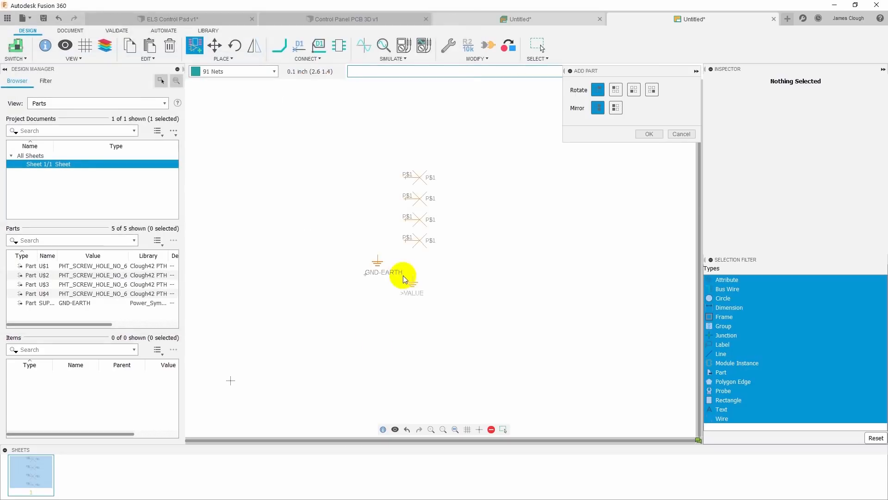
{"action": "left_click", "coordinate": [640, 134]}
Draw nets connecting all four screw hole pins to the GND-EARTH symbol along a shared vertical line
{"action": "left_click", "coordinate": [279, 46]}
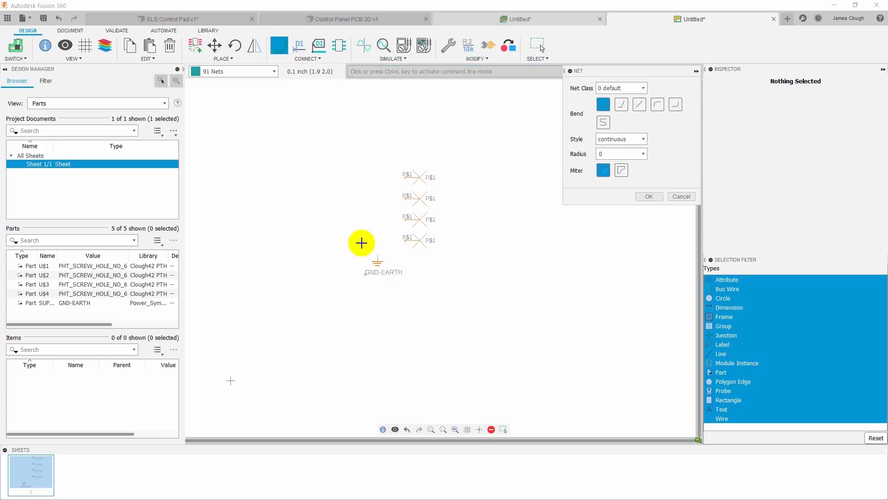
{"action": "left_click", "coordinate": [378, 257]}
{"action": "left_click", "coordinate": [406, 241]}
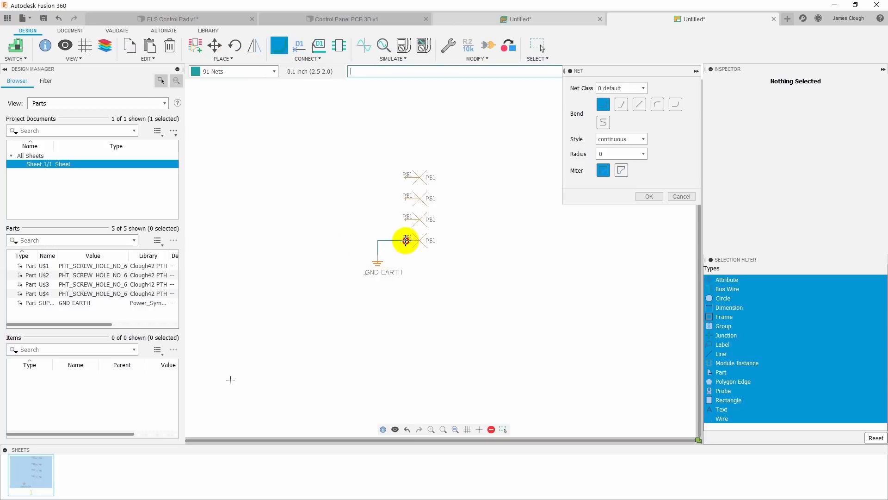
{"action": "left_click", "coordinate": [404, 221]}
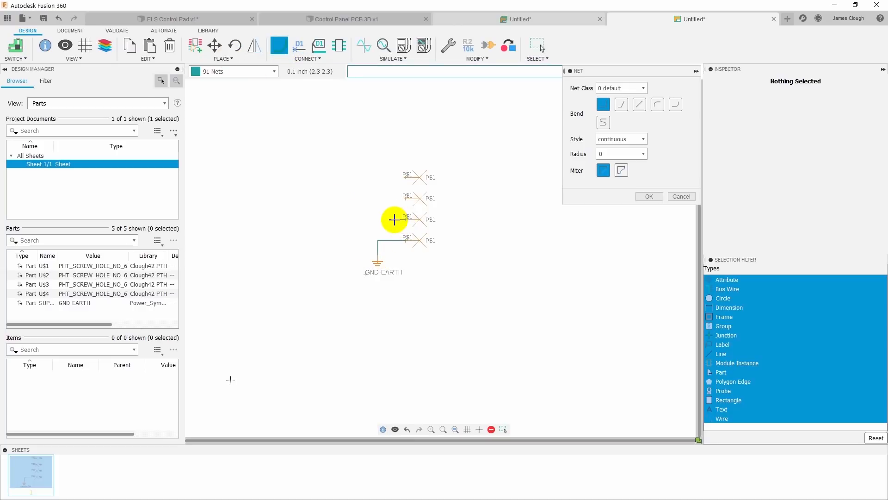
{"action": "left_click", "coordinate": [378, 241]}
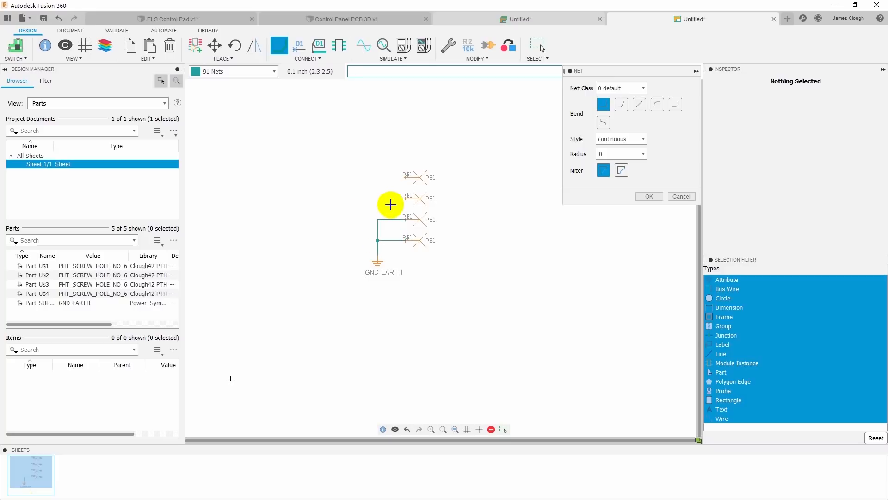
{"action": "left_click", "coordinate": [406, 198]}
{"action": "left_click", "coordinate": [378, 220]}
{"action": "left_click", "coordinate": [406, 177]}
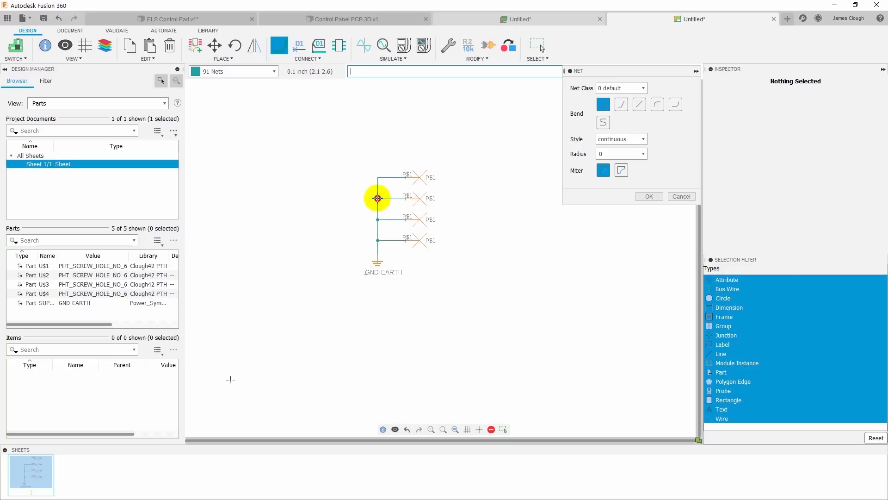
{"action": "left_click", "coordinate": [378, 198]}
{"action": "key", "text": "Escape"}
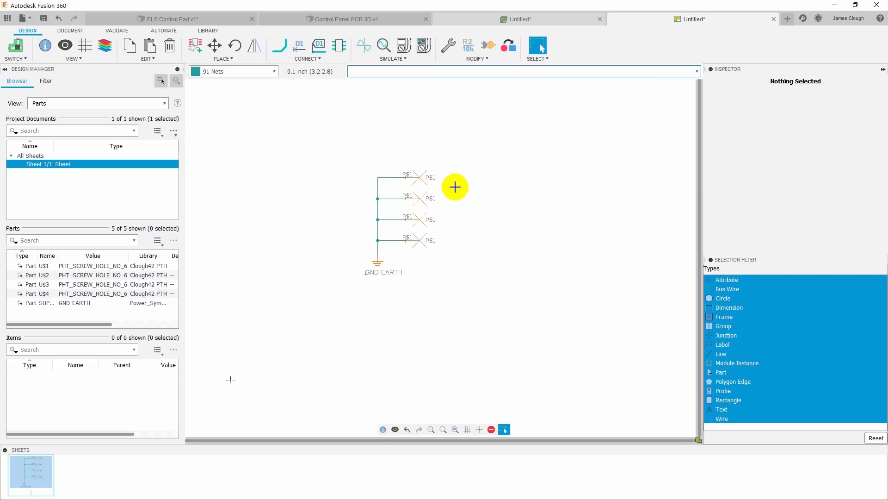
Save the schematic as "Control Panel PCB Schematic" and the electronics design as "Control Panel PCB Electronics Design"
{"action": "left_click", "coordinate": [43, 19]}
{"action": "type", "text": "Control P"}
{"action": "left_click", "coordinate": [551, 19]}
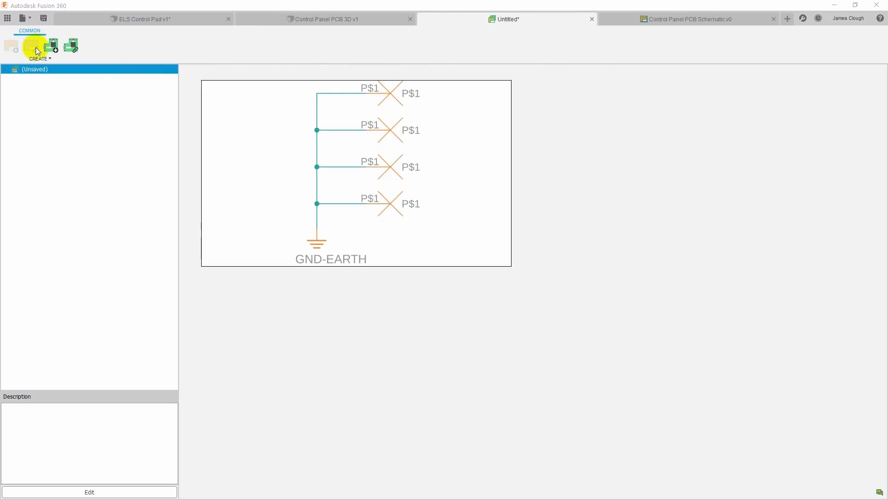
{"action": "left_click", "coordinate": [44, 18]}
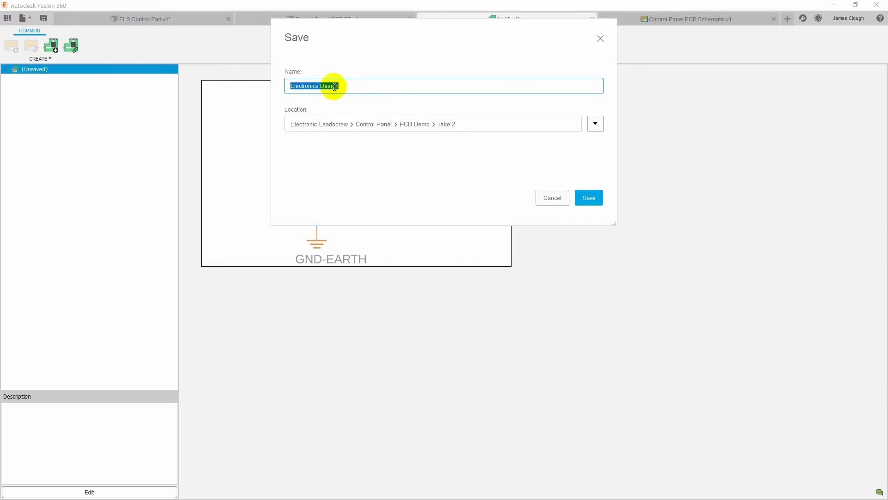
{"action": "type", "text": "Control Panel PCB Electronics Design"}
{"action": "key", "text": "Return"}
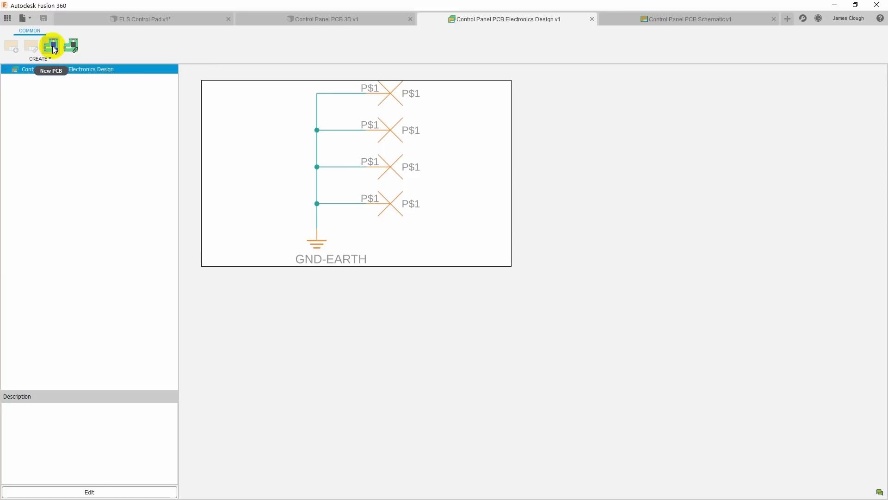
Create a new PCB in the electronics design and save it as "Control Panel PCB 2D"
{"action": "left_click", "coordinate": [53, 46]}
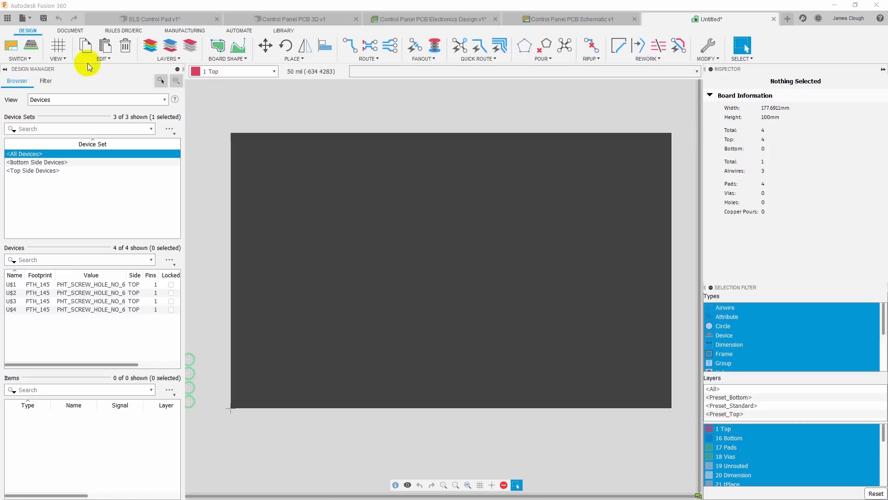
{"action": "left_click", "coordinate": [43, 18]}
{"action": "type", "text": "Control Panel PCB 2D"}
{"action": "left_click", "coordinate": [582, 198]}
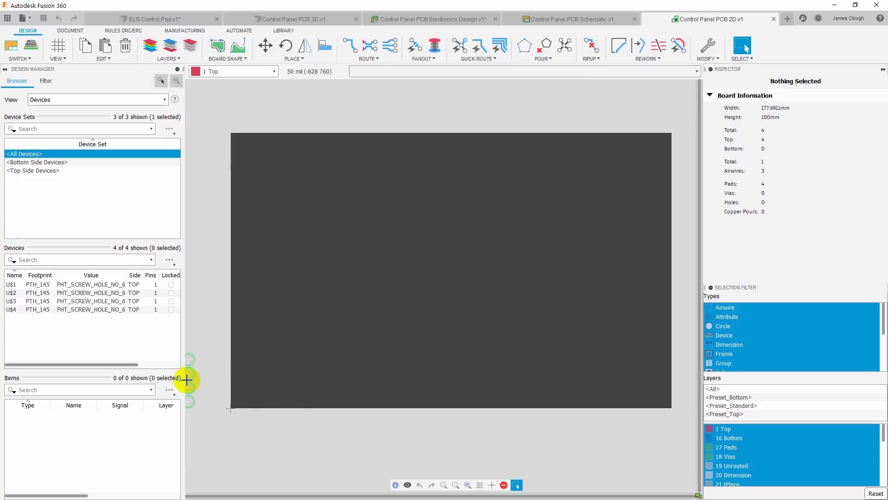
Link the Control Panel PCB 3D document to the Control Panel PCB 2D board in the Take 2 folder
{"action": "left_click", "coordinate": [280, 21]}
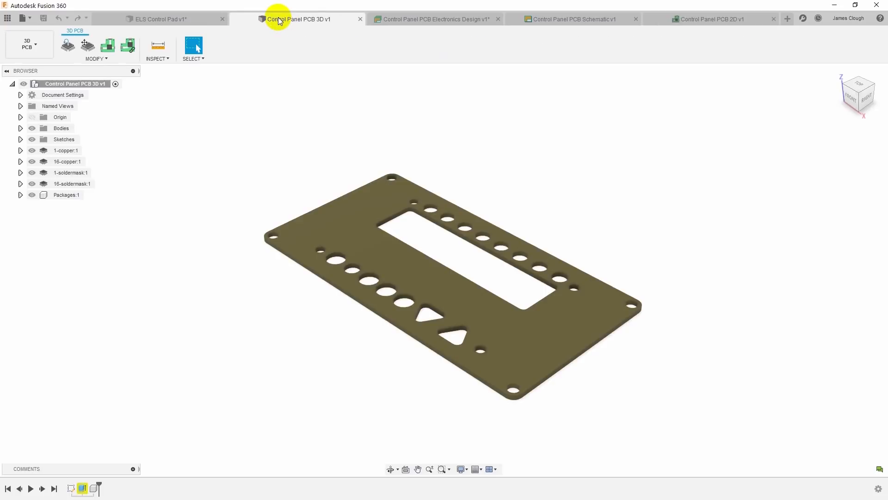
{"action": "left_click", "coordinate": [128, 47]}
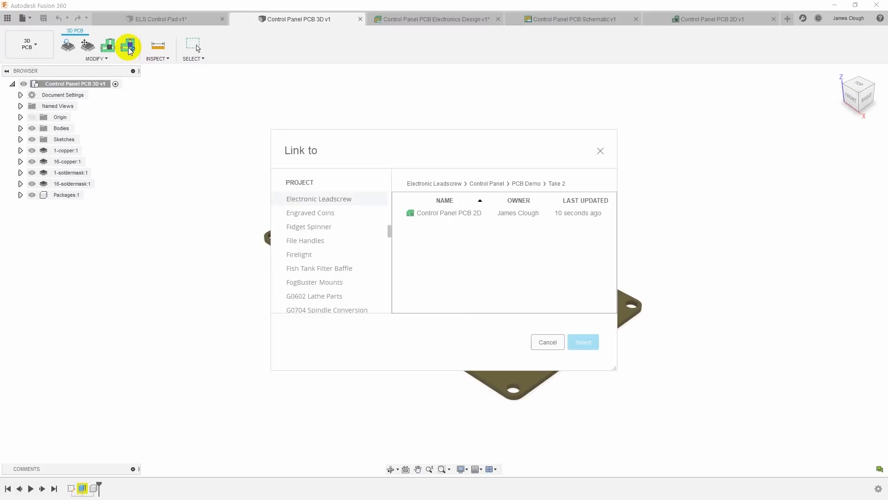
{"action": "left_click", "coordinate": [458, 217]}
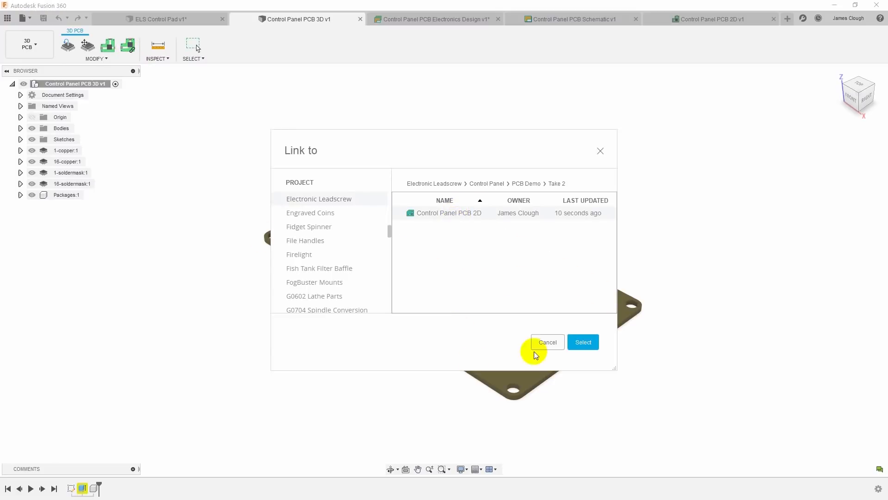
{"action": "left_click", "coordinate": [580, 342]}
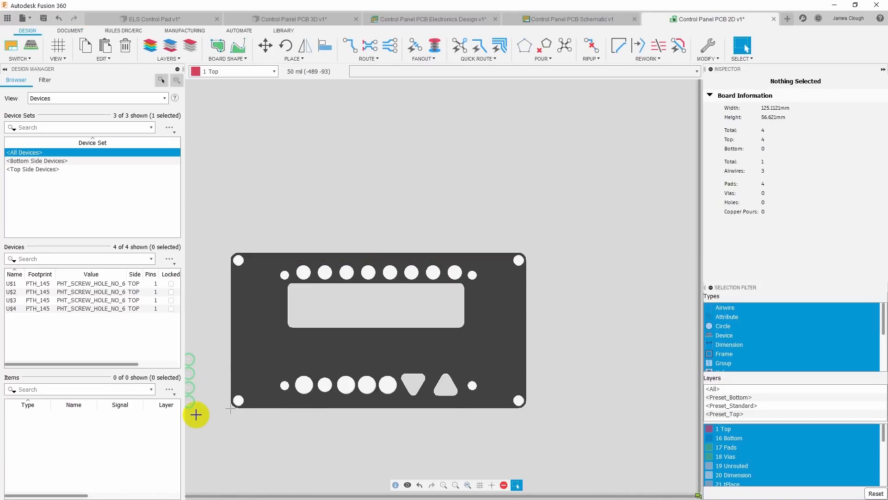
{"action": "scroll", "coordinate": [197, 415], "scroll_direction": "up", "scroll_amount": 2}
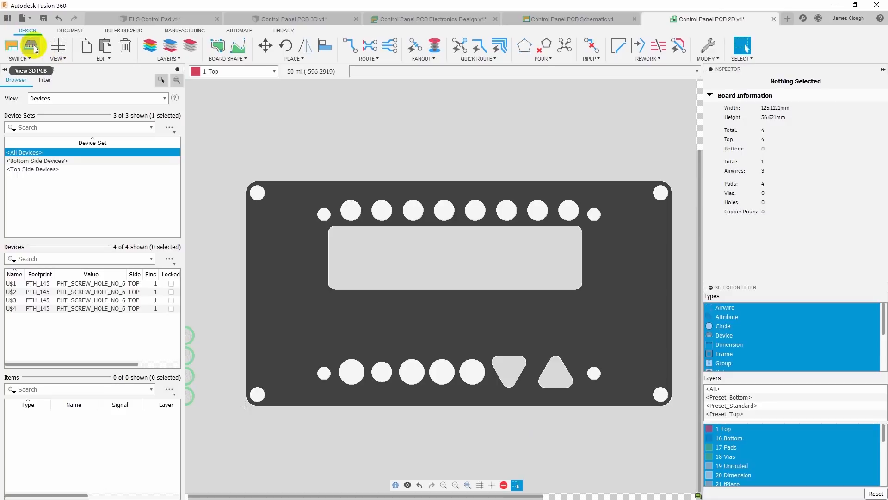
{"action": "left_click", "coordinate": [43, 18]}
{"action": "left_click", "coordinate": [440, 248]}
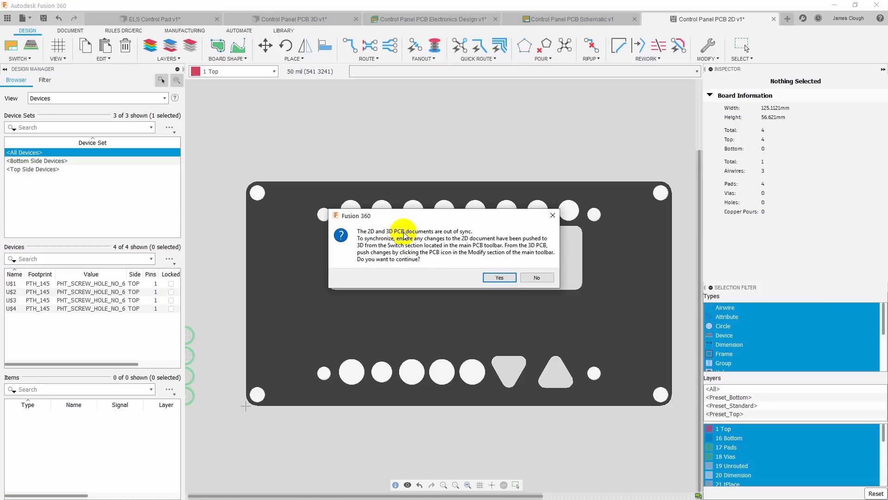
{"action": "left_click", "coordinate": [553, 216]}
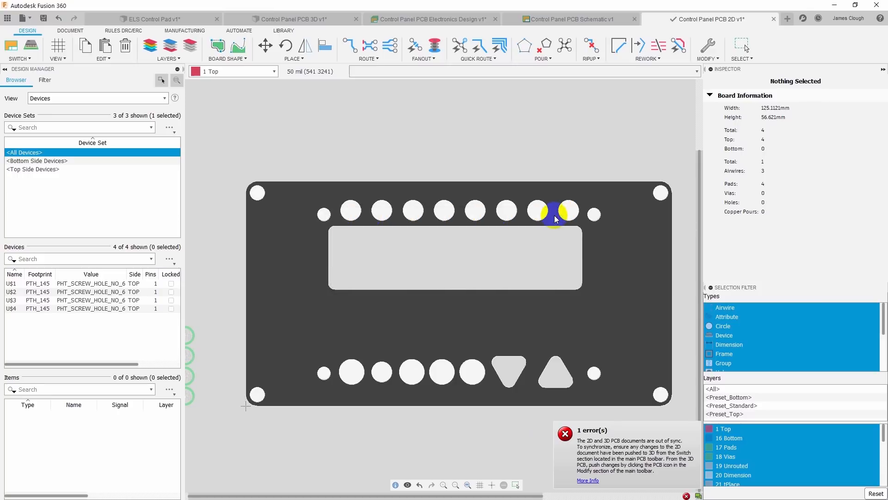
Push the 2D board to the linked 3D PCB and hide the Packages component in the 3D model
{"action": "left_click", "coordinate": [31, 48]}
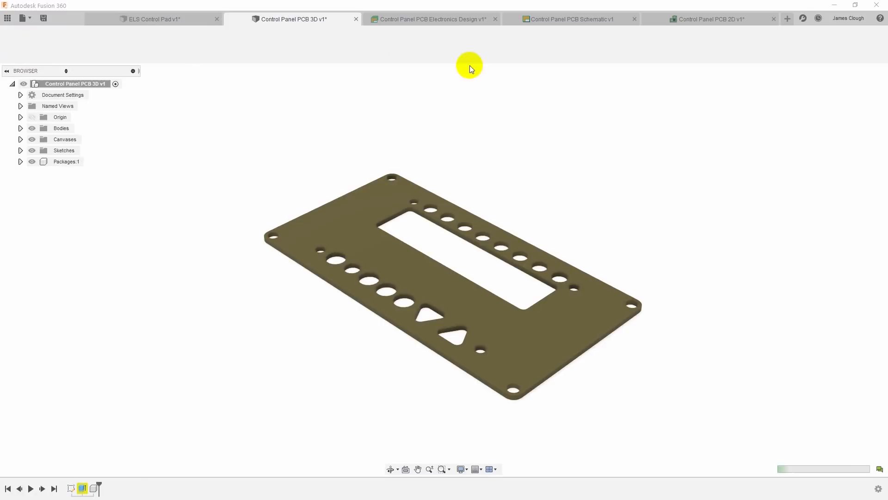
{"action": "left_click", "coordinate": [539, 363]}
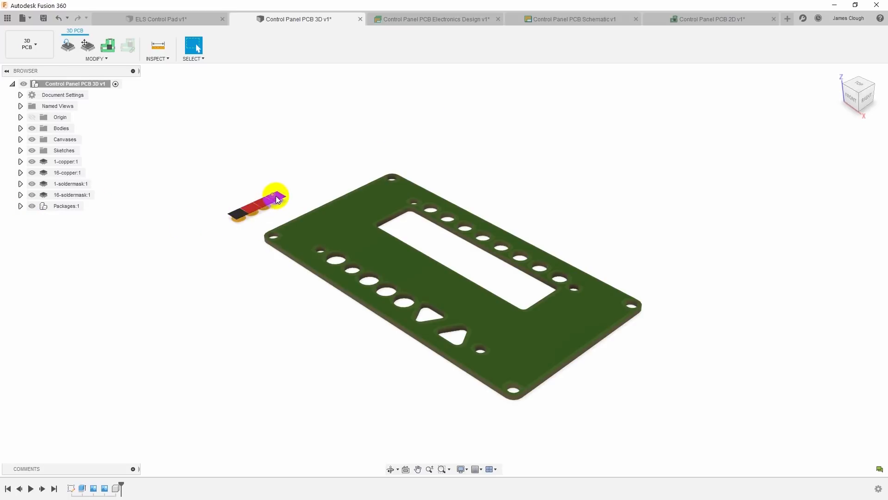
{"action": "left_click", "coordinate": [32, 207]}
{"action": "left_click", "coordinate": [32, 207]}
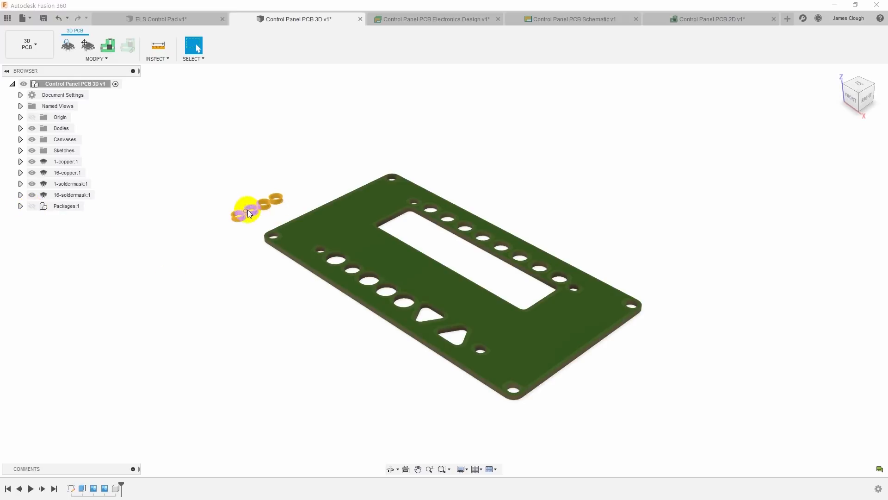
{"action": "scroll", "coordinate": [245, 218], "scroll_direction": "up", "scroll_amount": 5}
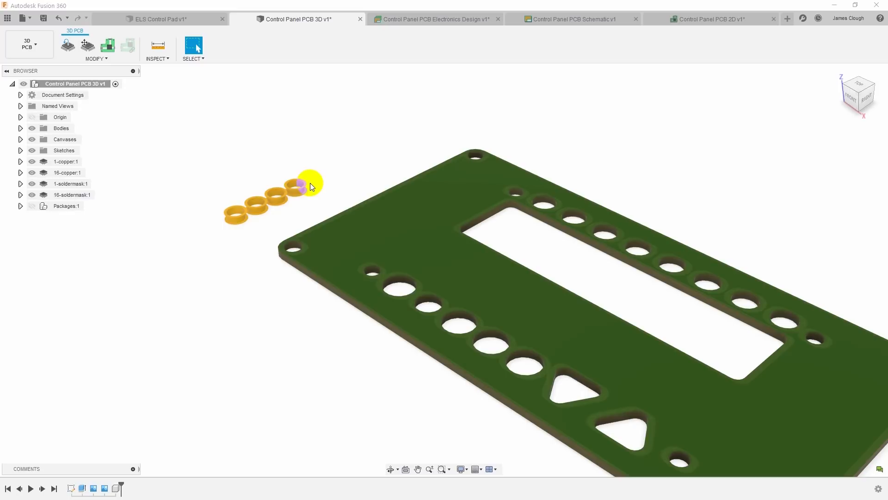
{"action": "scroll", "coordinate": [558, 376], "scroll_direction": "down", "scroll_amount": 2}
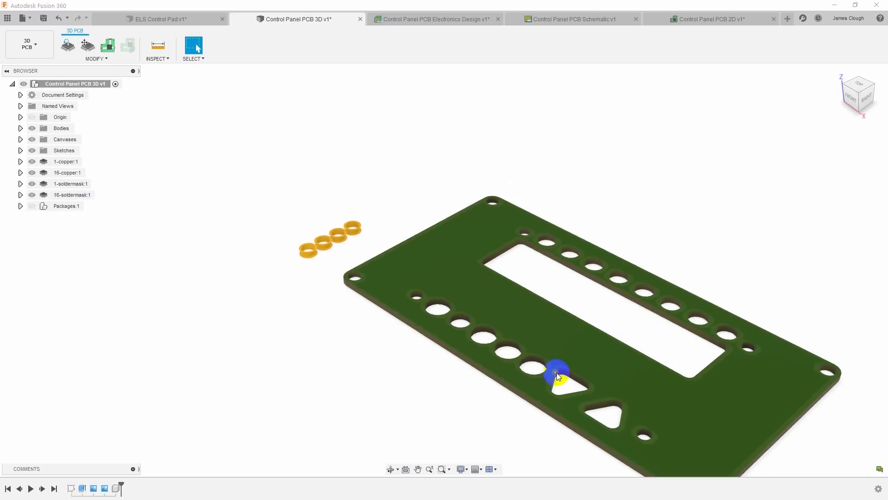
{"action": "scroll", "coordinate": [558, 376], "scroll_direction": "down", "scroll_amount": 1}
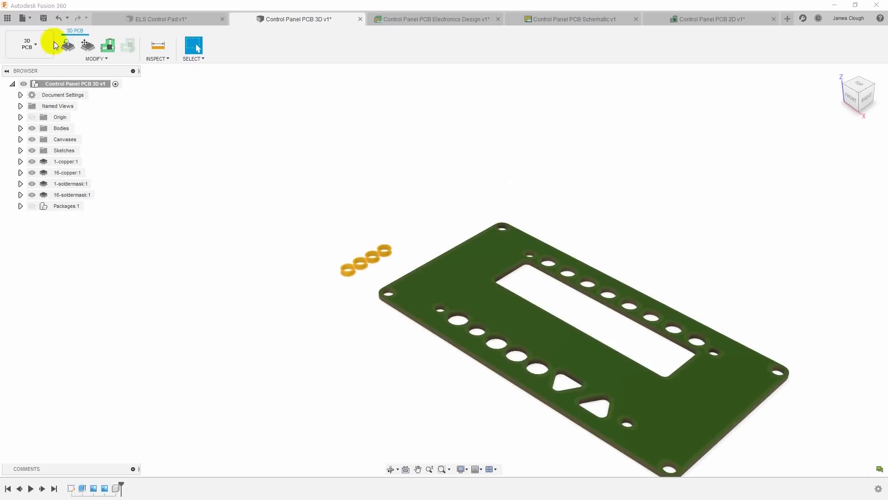
Save new versions of the Control Panel PCB 3D and Control Panel PCB Electronics Design documents with the default version description
{"action": "left_click", "coordinate": [42, 17]}
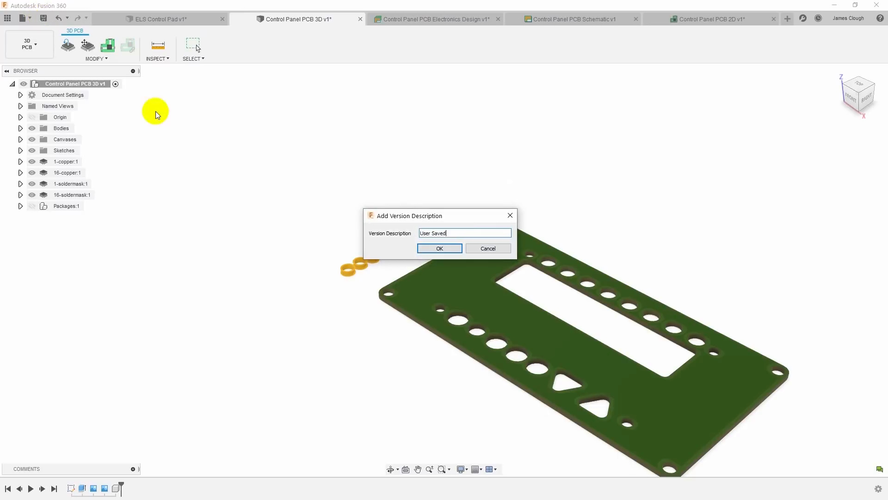
{"action": "left_click", "coordinate": [440, 248]}
{"action": "left_click", "coordinate": [703, 21]}
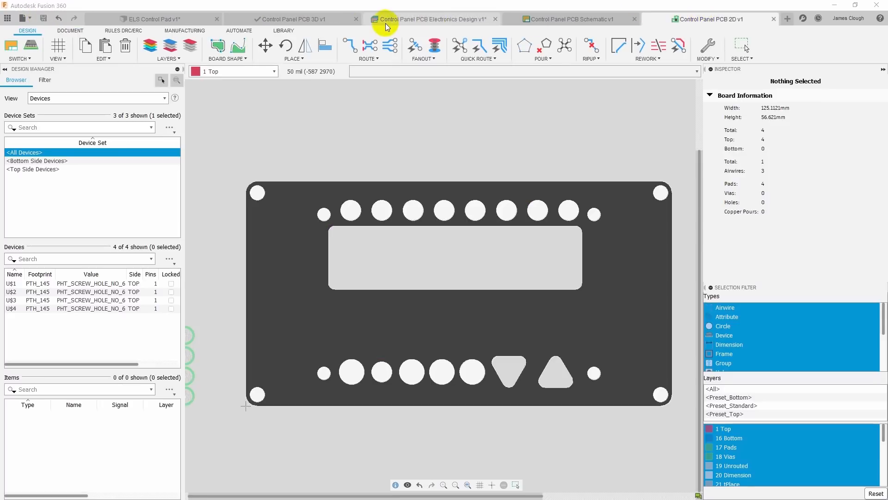
{"action": "left_click", "coordinate": [470, 21]}
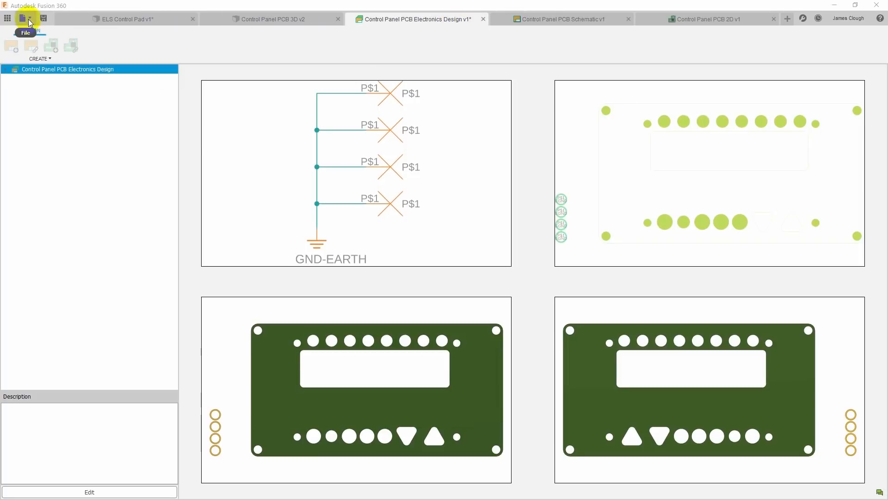
{"action": "left_click", "coordinate": [44, 19]}
{"action": "left_click", "coordinate": [431, 249]}
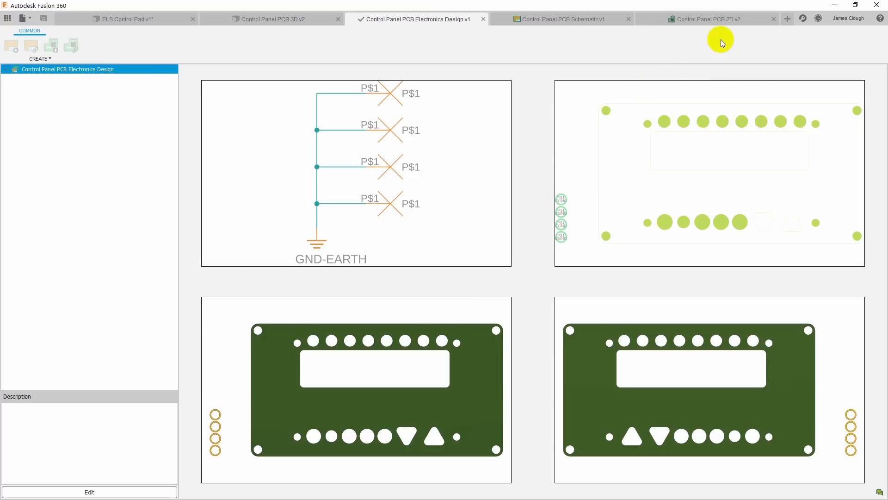
Examine the corner holes on the Control Panel PCB 2D board and check the position coordinates of the lower-left circle
{"action": "left_click", "coordinate": [723, 19]}
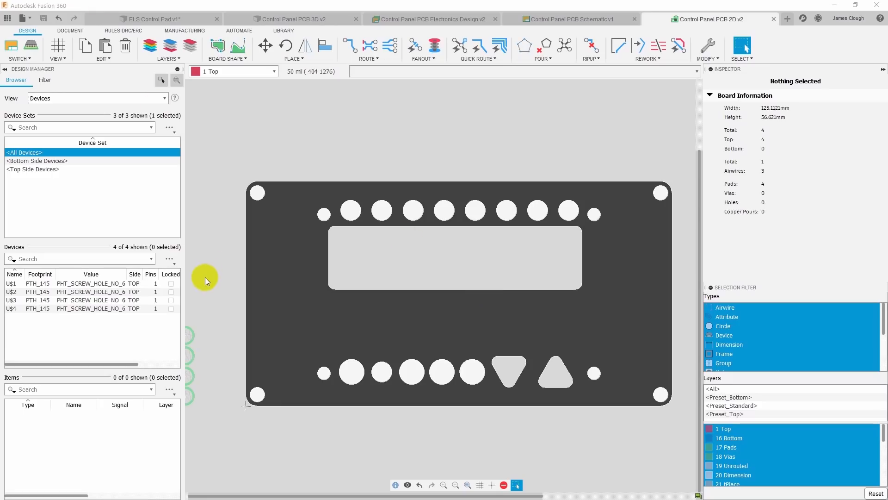
{"action": "left_click", "coordinate": [259, 197]}
{"action": "left_click", "coordinate": [256, 392]}
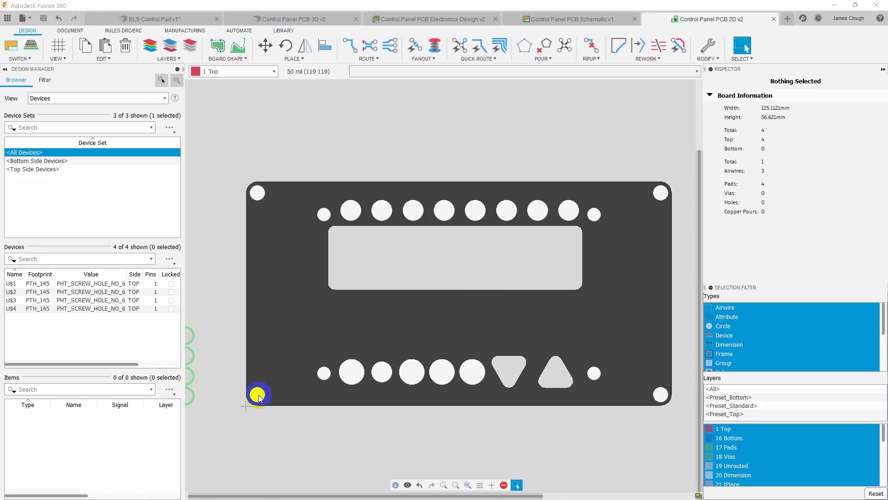
{"action": "left_click", "coordinate": [658, 391]}
{"action": "left_click", "coordinate": [658, 190]}
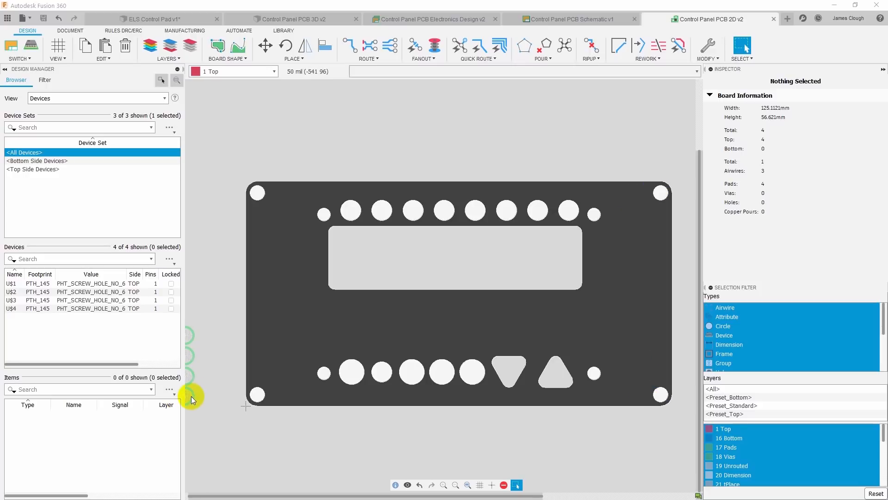
{"action": "left_click", "coordinate": [258, 393]}
{"action": "left_click", "coordinate": [258, 394]}
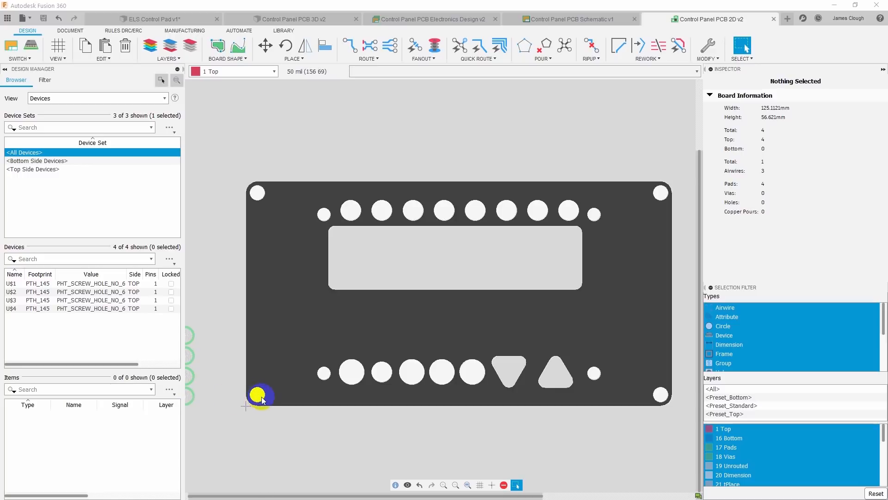
{"action": "left_click", "coordinate": [260, 396]}
{"action": "left_click", "coordinate": [260, 396]}
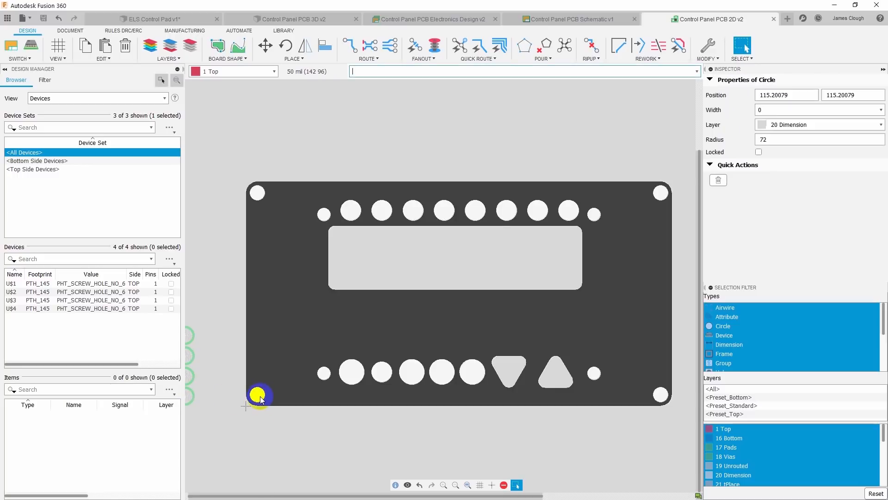
{"action": "left_click", "coordinate": [762, 95]}
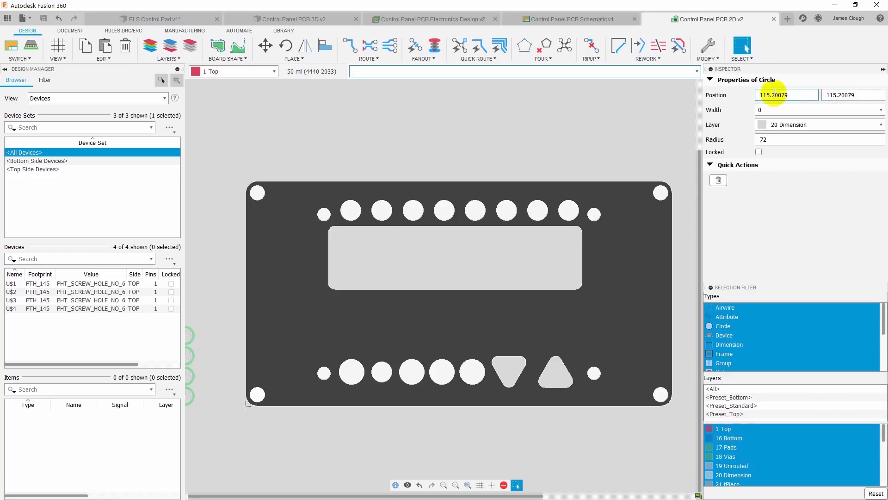
{"action": "left_click_drag", "start_coordinate": [772, 95], "coordinate": [798, 95]}
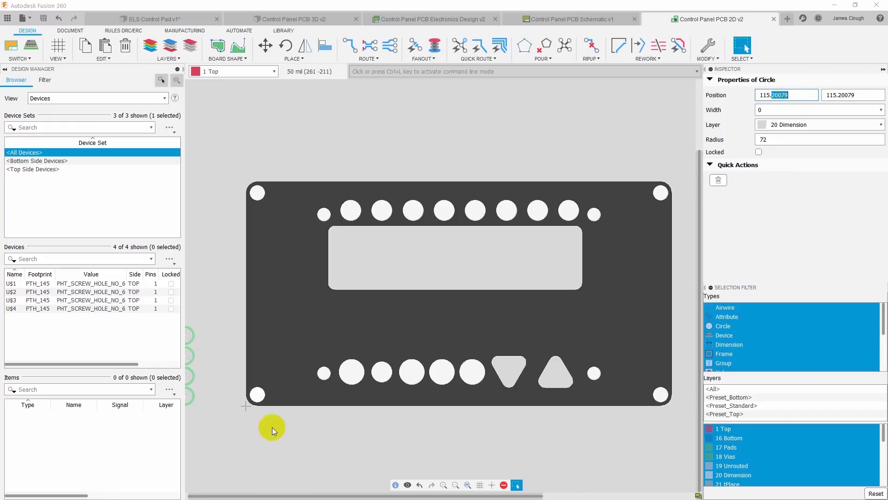
Delete the lower-left corner circle and place screw hole U$1 there at position 115.20079, 115.20079
{"action": "key", "text": "ctrl+l"}
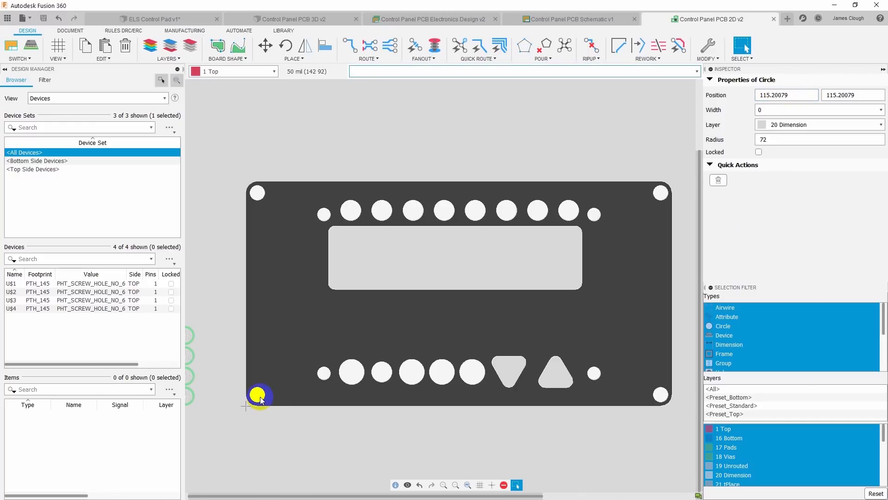
{"action": "key", "text": "Delete"}
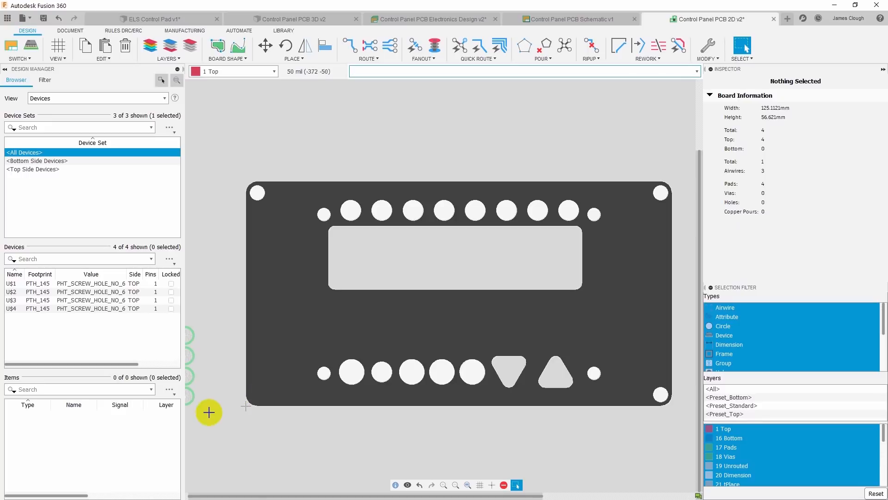
{"action": "left_click", "coordinate": [190, 397]}
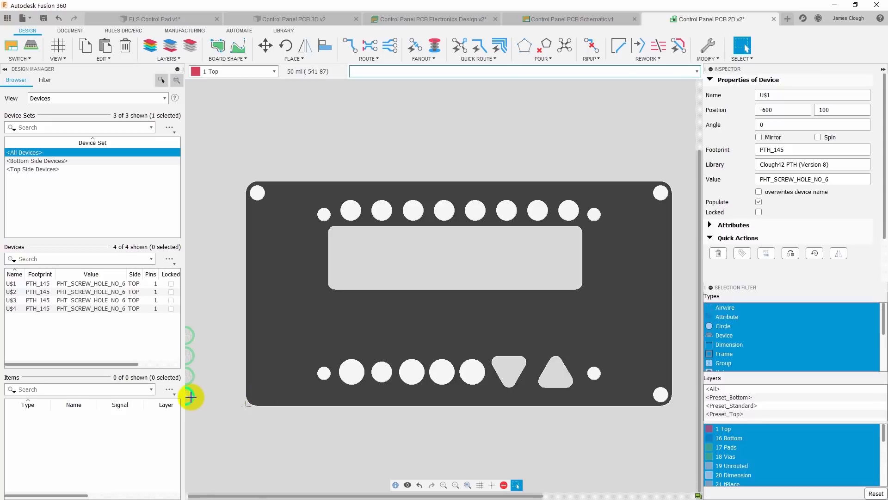
{"action": "left_click", "coordinate": [780, 109]}
{"action": "type", "text": "115.20079"}
{"action": "key", "text": "Tab"}
{"action": "type", "text": "115.20079"}
{"action": "key", "text": "Tab"}
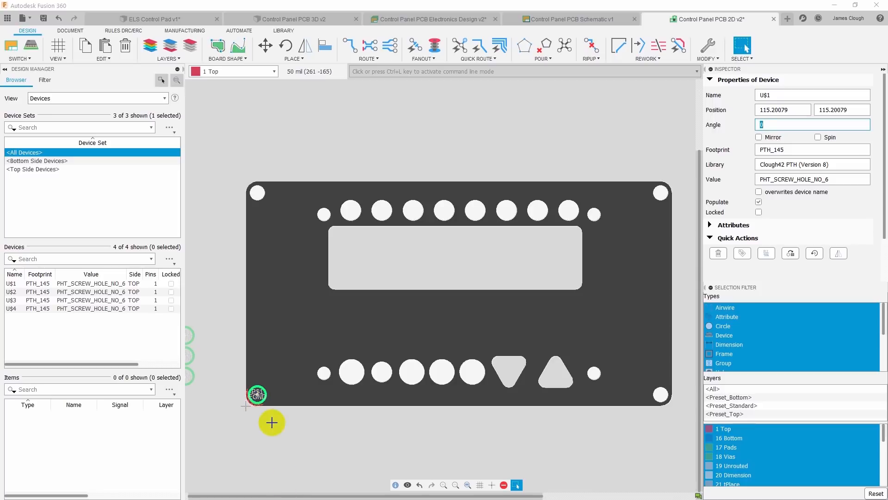
Replace the other three corner circles with the remaining screw holes, placing U$4 in the lower-right corner at 4114.58661, 114.58661
{"action": "key", "text": "m"}
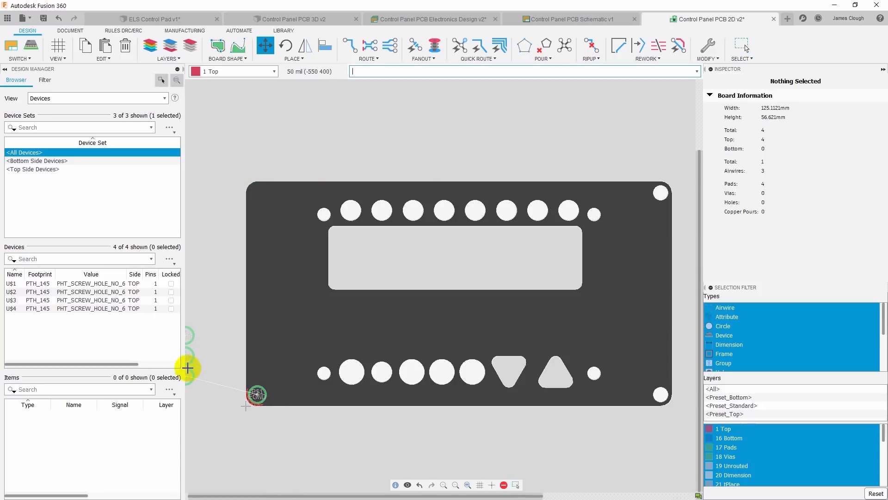
{"action": "left_click", "coordinate": [190, 373]}
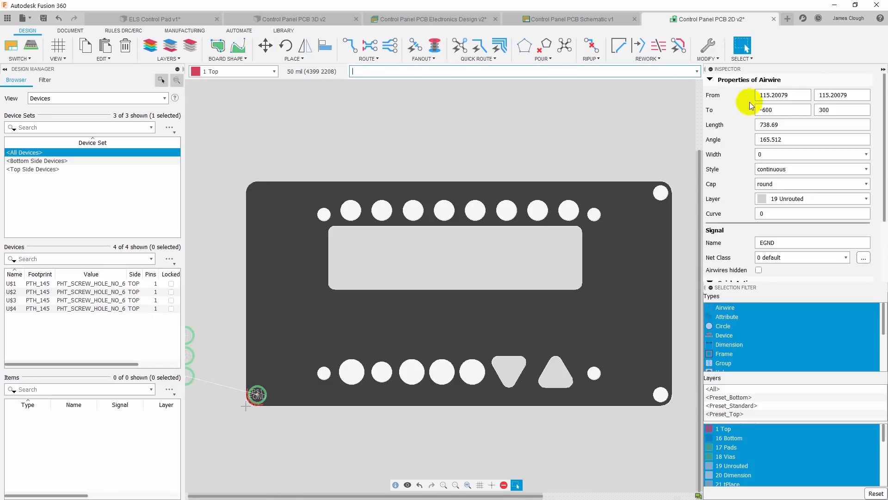
{"action": "left_click", "coordinate": [788, 109]}
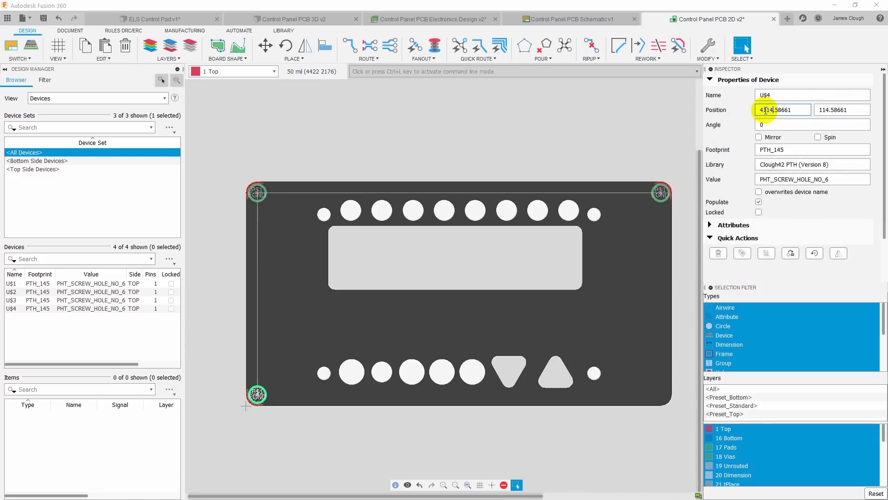
{"action": "key", "text": "Tab"}
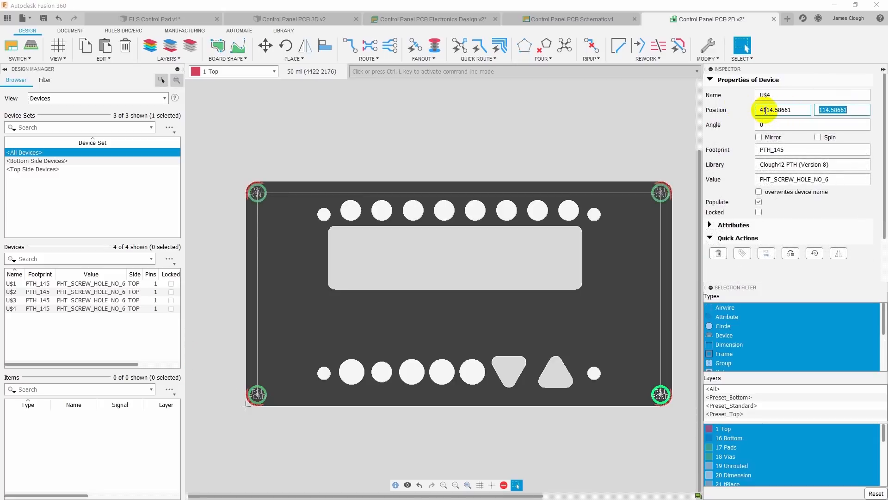
{"action": "left_click", "coordinate": [354, 480]}
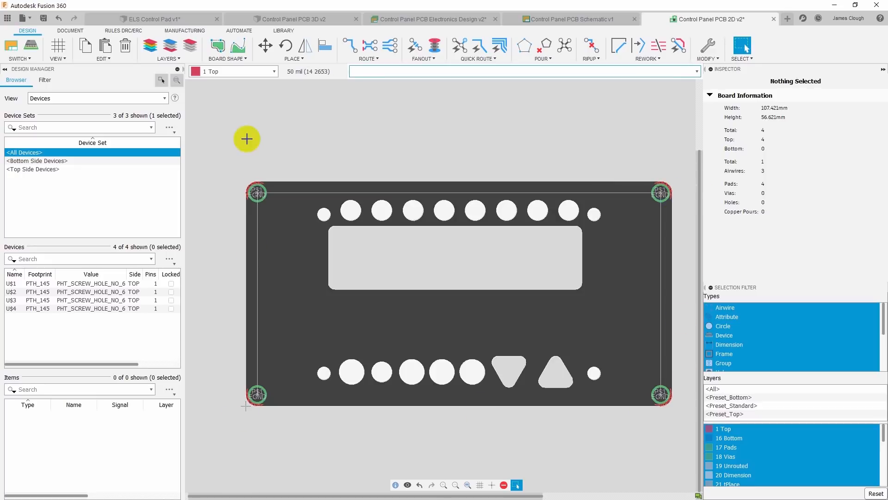
Set the Copper/Dimension minimum distance in the board's design rules to 5 mil and apply it
{"action": "scroll", "coordinate": [256, 193], "scroll_direction": "up", "scroll_amount": 5}
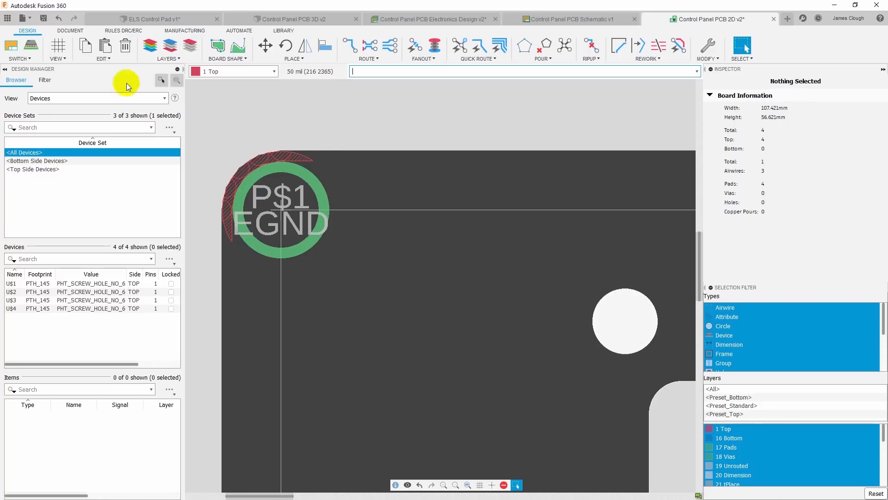
{"action": "left_click", "coordinate": [124, 31]}
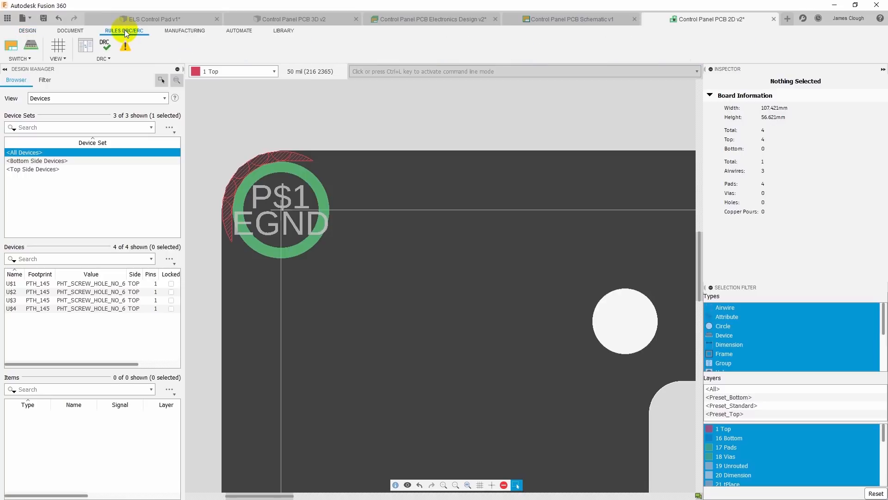
{"action": "left_click", "coordinate": [107, 48]}
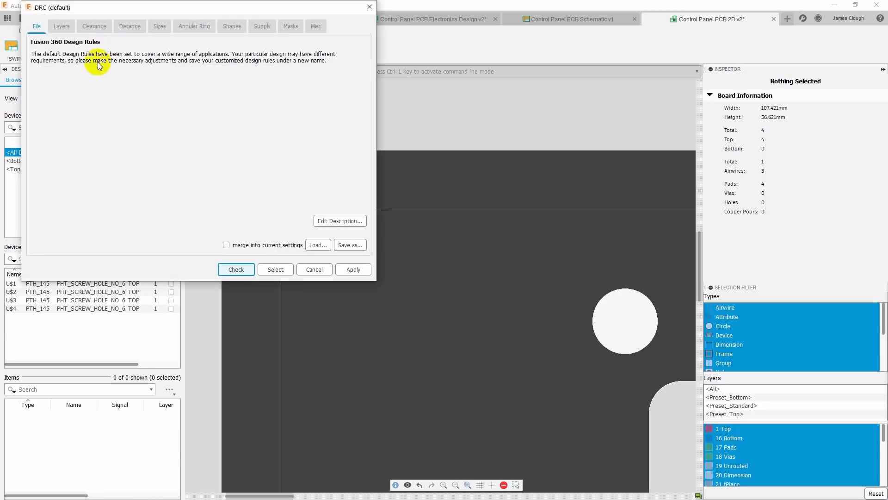
{"action": "left_click", "coordinate": [131, 26]}
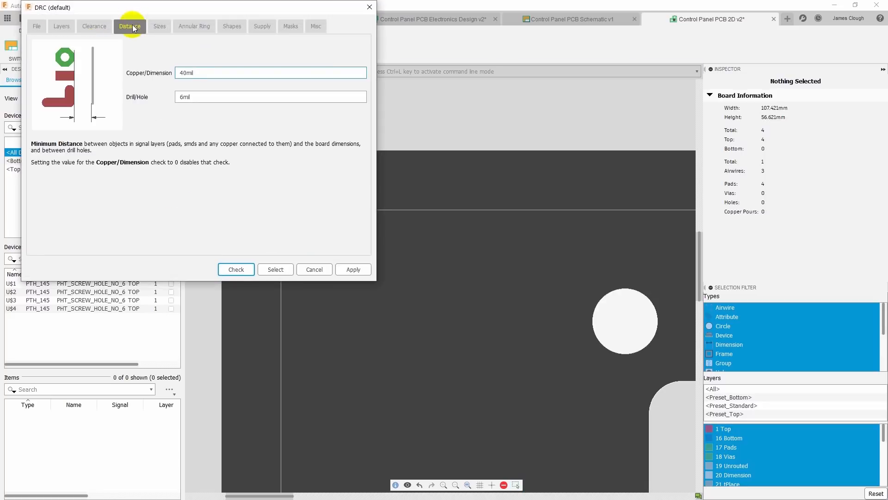
{"action": "left_click", "coordinate": [160, 27]}
{"action": "left_click", "coordinate": [102, 28]}
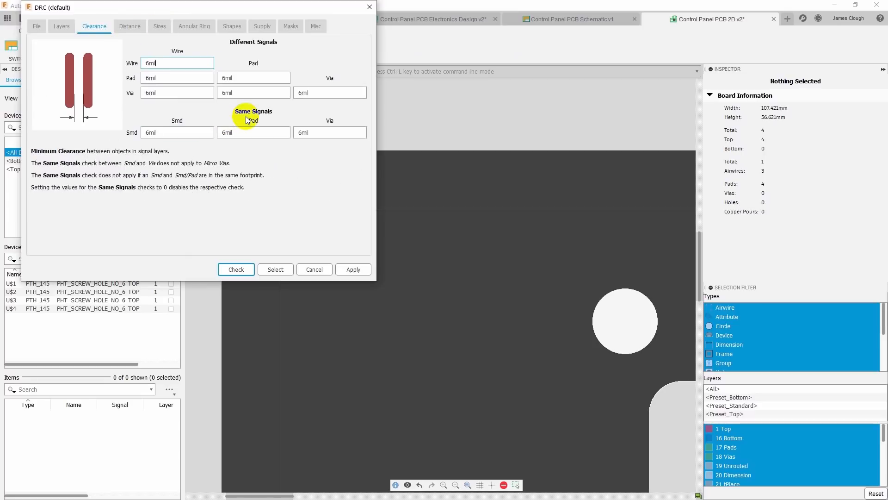
{"action": "left_click", "coordinate": [119, 27]}
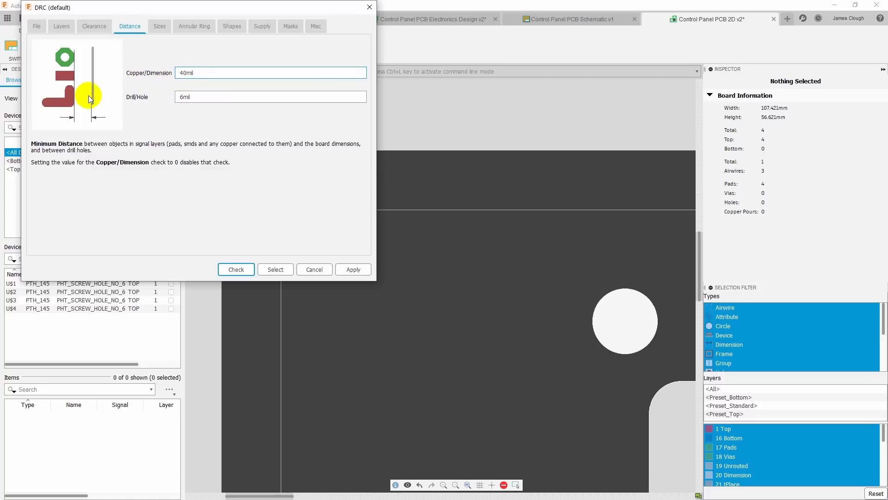
{"action": "left_click_drag", "start_coordinate": [186, 73], "coordinate": [180, 73]}
{"action": "key", "text": "BackSpace"}
{"action": "type", "text": "5"}
{"action": "left_click", "coordinate": [366, 270]}
Run the design rule check, expand the airwire errors and close the error list
{"action": "left_click", "coordinate": [237, 270]}
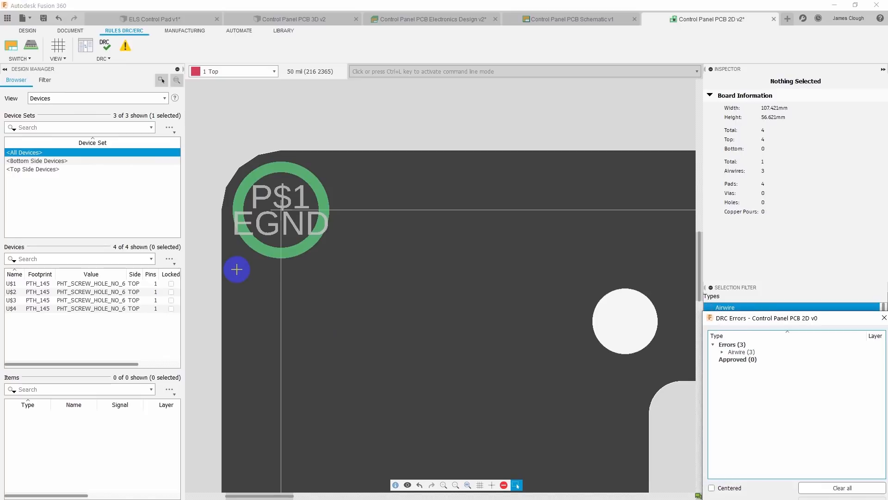
{"action": "left_click", "coordinate": [722, 352]}
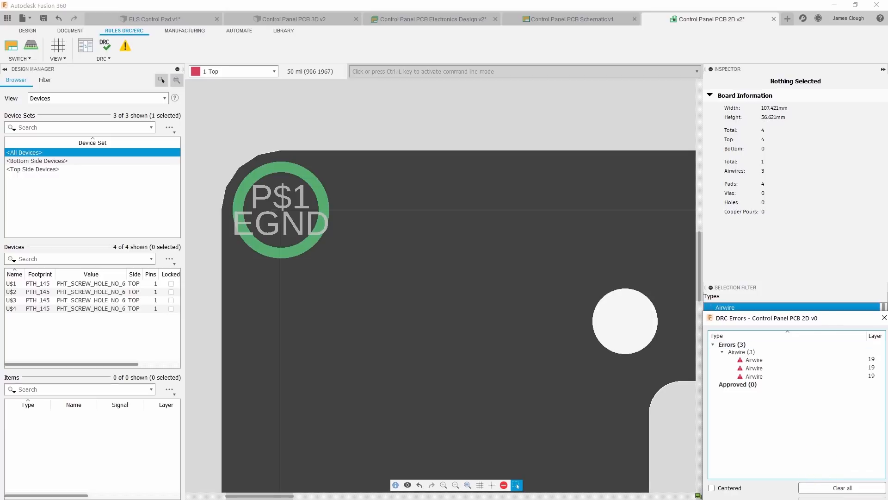
{"action": "left_click", "coordinate": [884, 318]}
Draw a closed copper pour polygon on the Top layer, running just outside the whole board outline
{"action": "scroll", "coordinate": [355, 128], "scroll_direction": "down", "scroll_amount": 8}
{"action": "scroll", "coordinate": [266, 158], "scroll_direction": "up", "scroll_amount": 2}
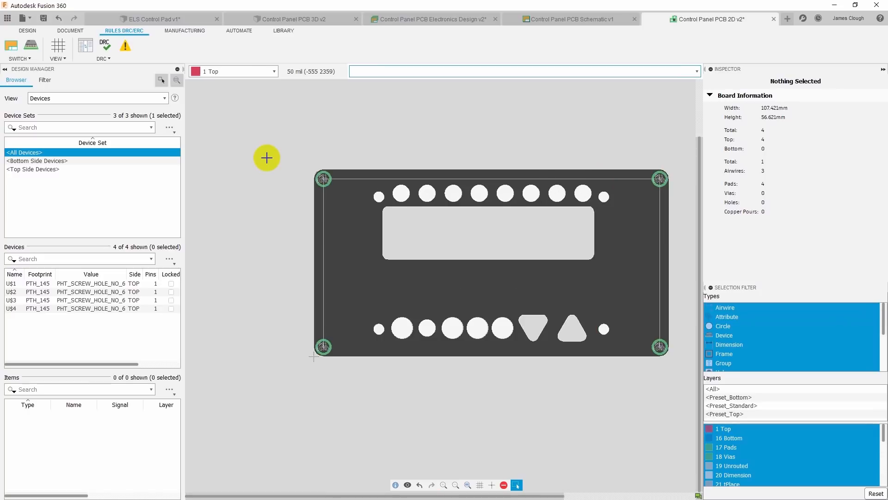
{"action": "scroll", "coordinate": [266, 158], "scroll_direction": "down", "scroll_amount": 2}
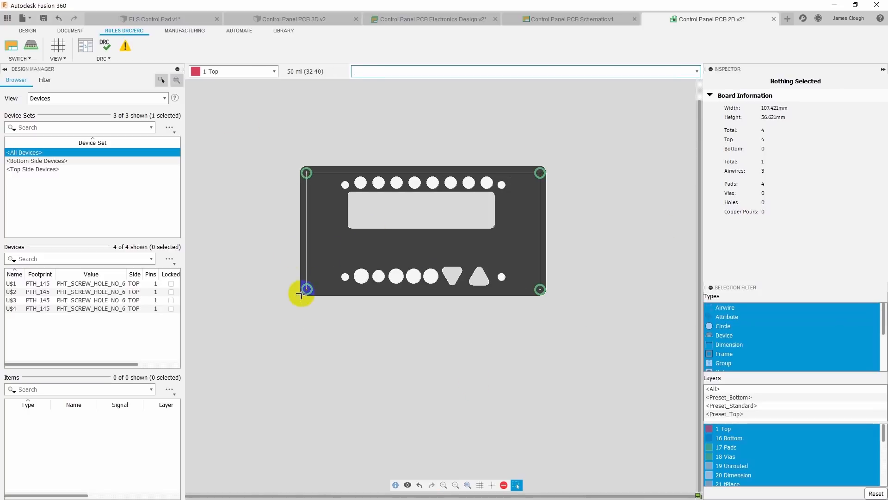
{"action": "left_click", "coordinate": [519, 169]}
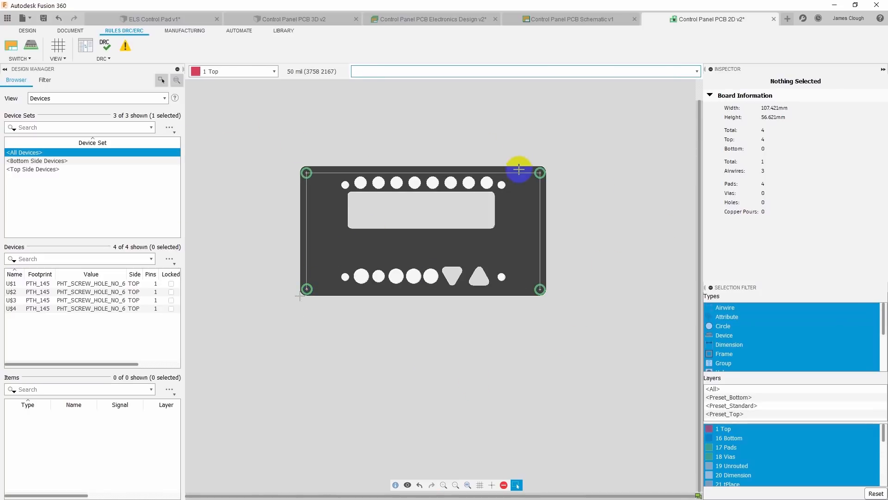
{"action": "left_click", "coordinate": [26, 31]}
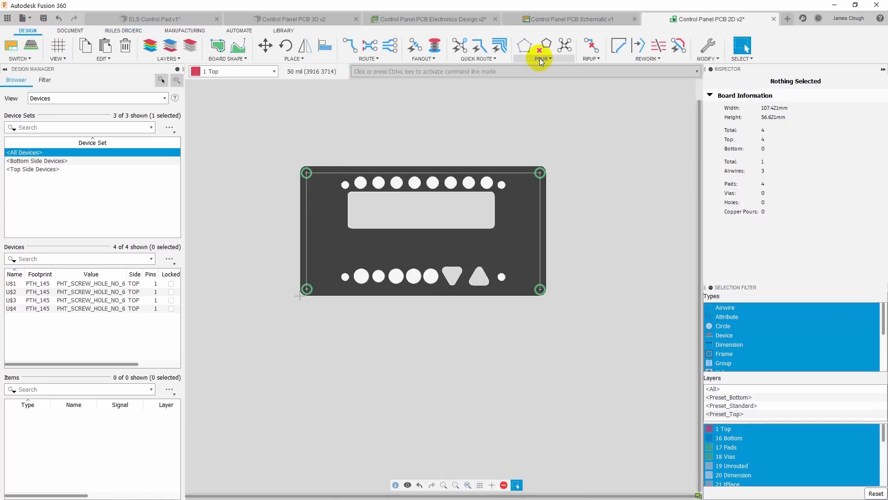
{"action": "left_click", "coordinate": [524, 47]}
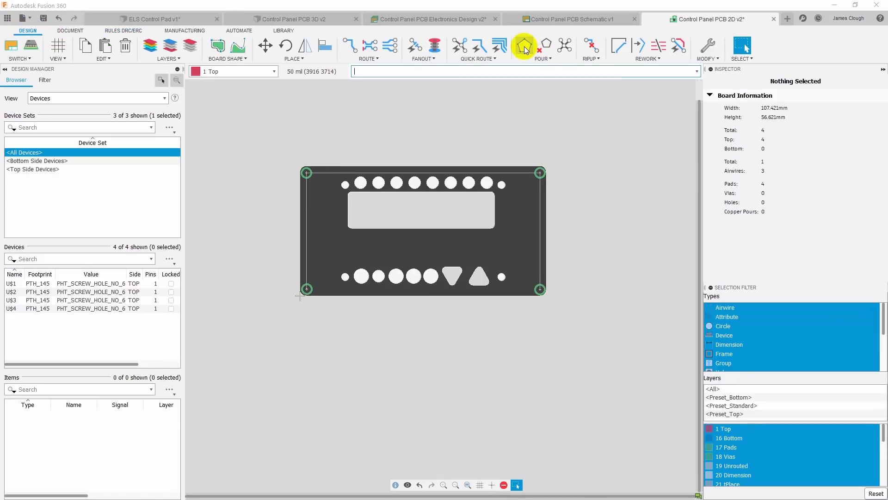
{"action": "left_click", "coordinate": [306, 173]}
{"action": "left_click", "coordinate": [292, 173]}
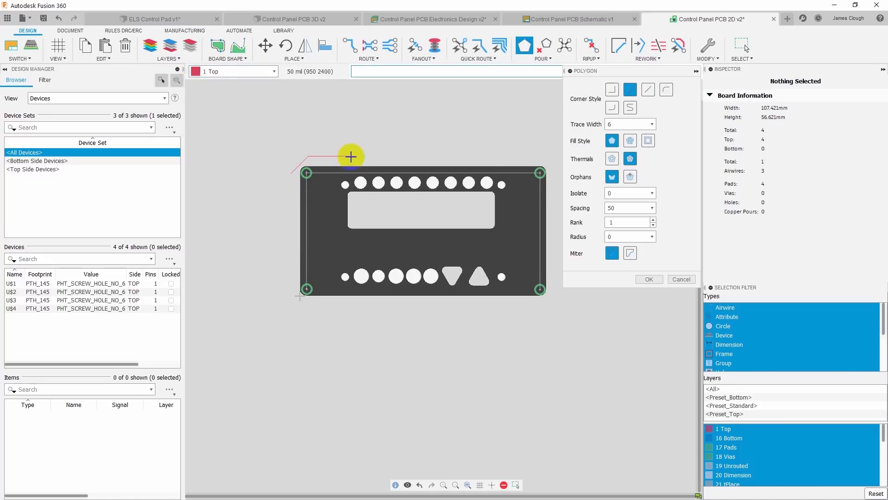
{"action": "left_click", "coordinate": [553, 158]}
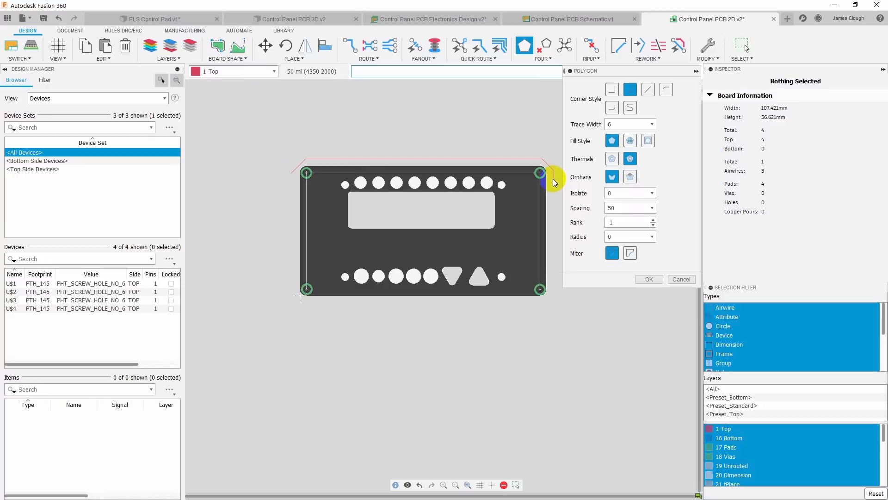
{"action": "left_click", "coordinate": [537, 309]}
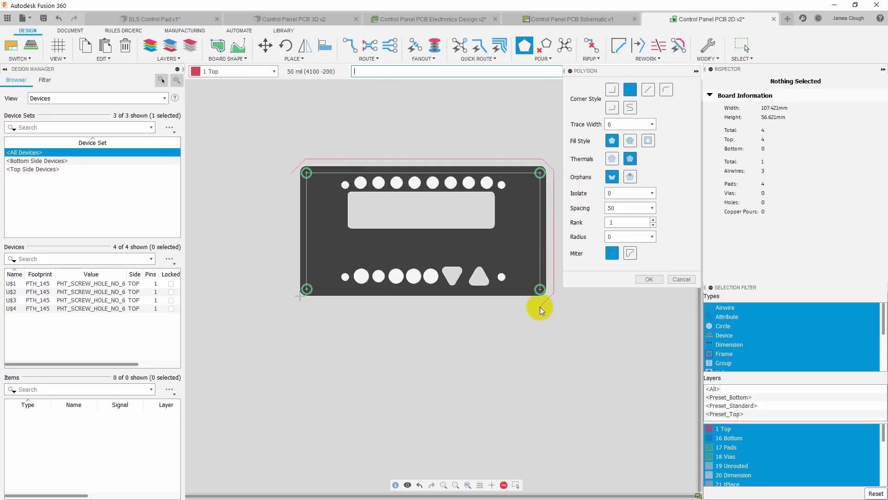
{"action": "left_click", "coordinate": [289, 303]}
{"action": "scroll", "coordinate": [291, 192], "scroll_direction": "down", "scroll_amount": 2}
{"action": "scroll", "coordinate": [292, 192], "scroll_direction": "up", "scroll_amount": 7}
{"action": "scroll", "coordinate": [288, 187], "scroll_direction": "up", "scroll_amount": 2}
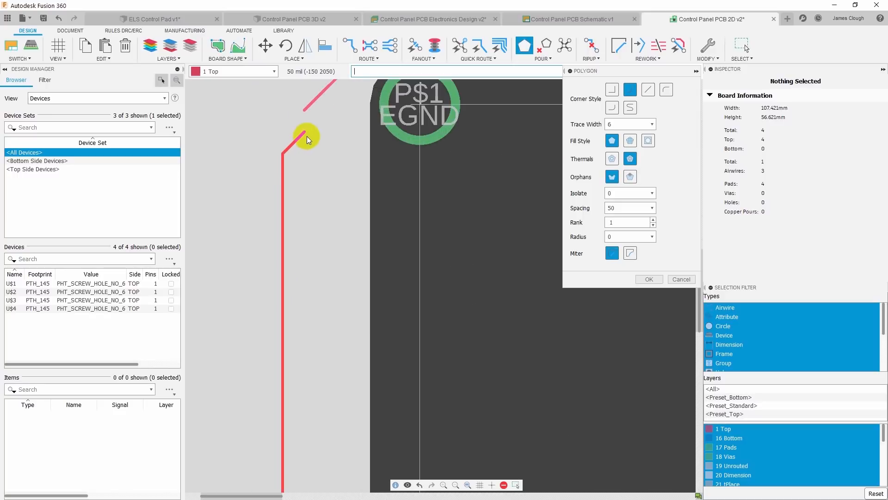
{"action": "left_click", "coordinate": [305, 113]}
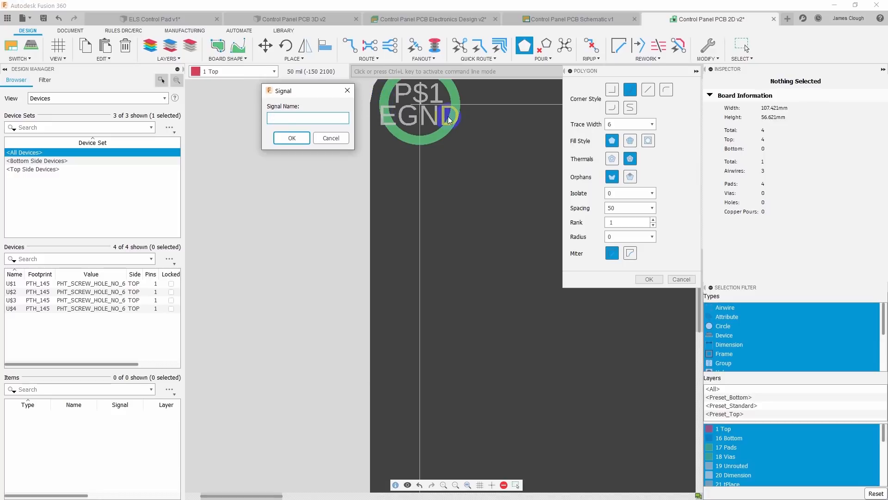
Assign the Top layer pour polygon to the signal EGND
{"action": "left_click", "coordinate": [288, 118]}
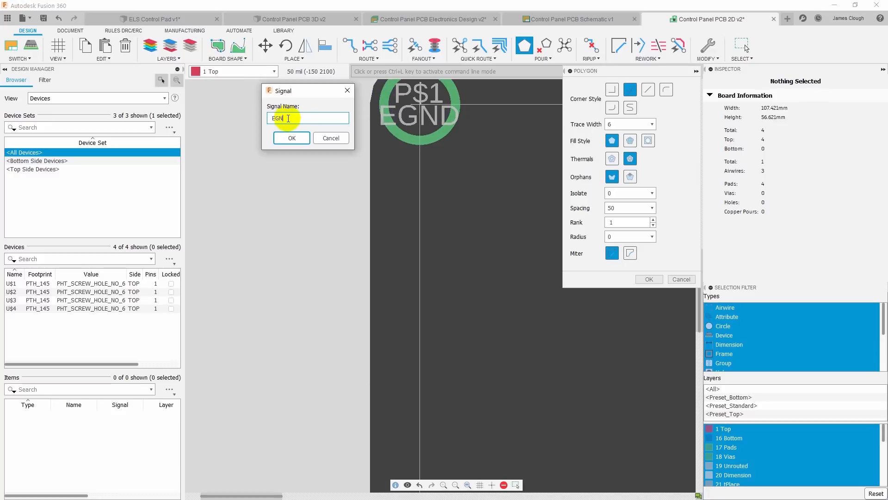
{"action": "left_click", "coordinate": [290, 138]}
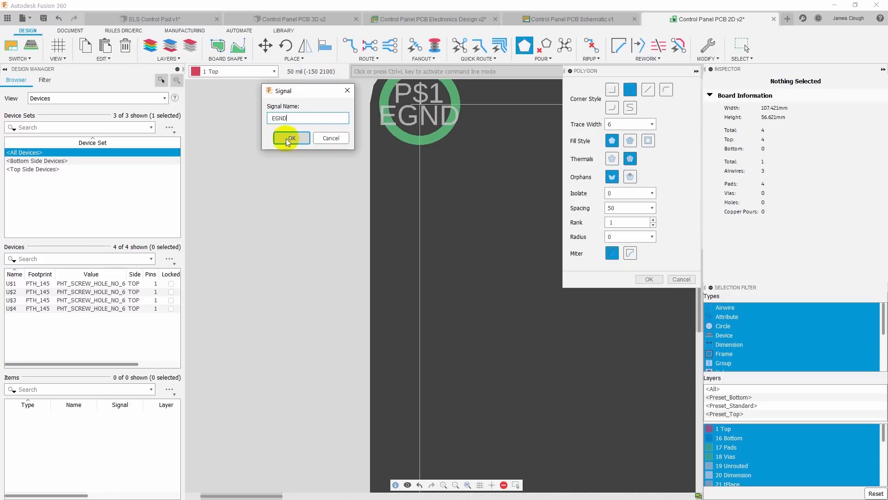
{"action": "scroll", "coordinate": [308, 235], "scroll_direction": "down", "scroll_amount": 5}
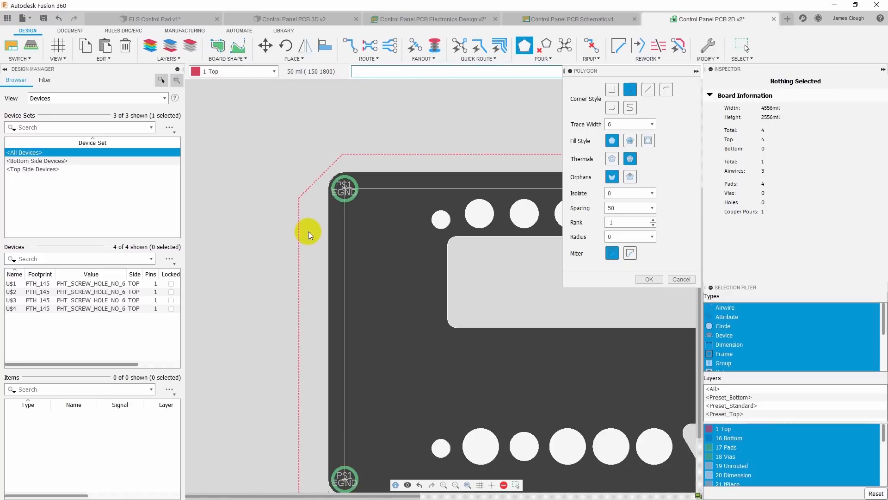
Draw a second closed copper pour polygon on the 16 Bottom layer, surrounding the board outside the Top layer polygon
{"action": "left_click", "coordinate": [274, 71]}
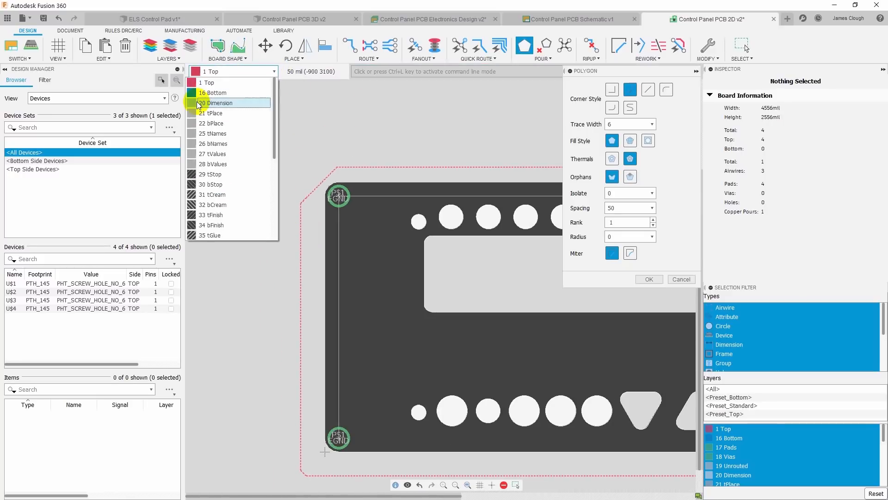
{"action": "left_click", "coordinate": [206, 90]}
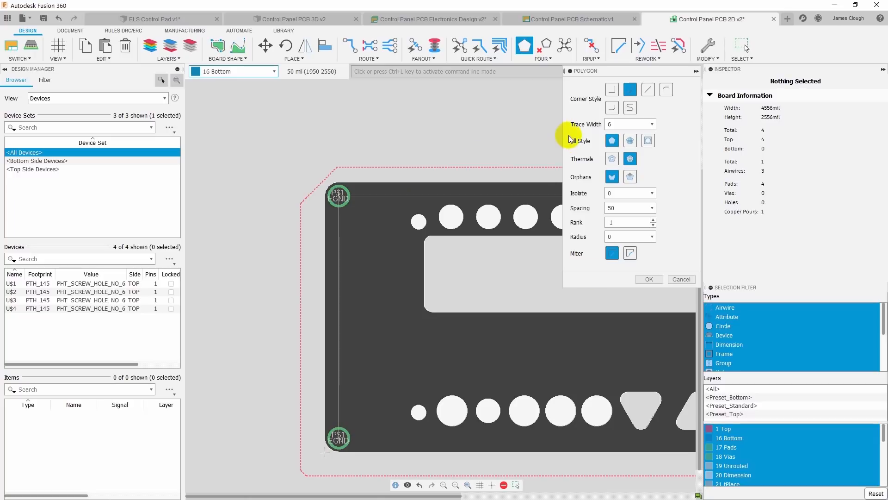
{"action": "left_click", "coordinate": [525, 47]}
{"action": "left_click", "coordinate": [525, 47]}
{"action": "left_click", "coordinate": [300, 191]}
{"action": "scroll", "coordinate": [391, 156], "scroll_direction": "down", "scroll_amount": 4}
{"action": "middle_click_drag", "start_coordinate": [556, 156], "coordinate": [424, 184]}
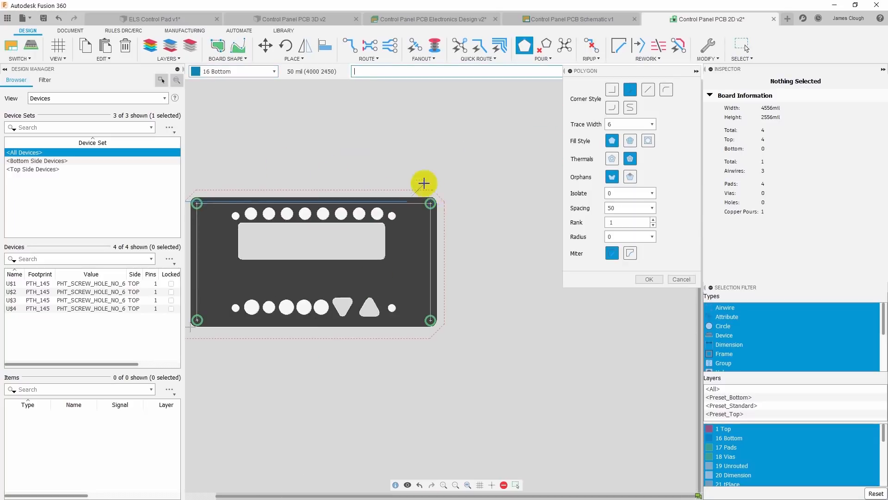
{"action": "left_click", "coordinate": [436, 184]}
{"action": "left_click", "coordinate": [449, 323]}
{"action": "left_click", "coordinate": [433, 342]}
{"action": "scroll", "coordinate": [287, 364], "scroll_direction": "up", "scroll_amount": 3}
{"action": "scroll", "coordinate": [288, 364], "scroll_direction": "down", "scroll_amount": 5}
{"action": "scroll", "coordinate": [208, 263], "scroll_direction": "up", "scroll_amount": 10}
{"action": "left_click", "coordinate": [367, 133]}
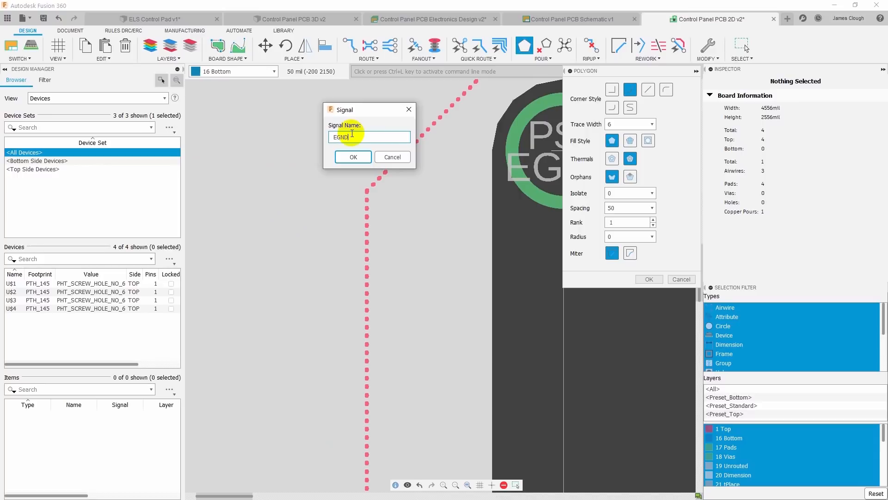
Assign the Bottom layer pour polygon to the signal EGND and finish the Polygon command
{"action": "type", "text": "EGND"}
{"action": "left_click", "coordinate": [353, 157]}
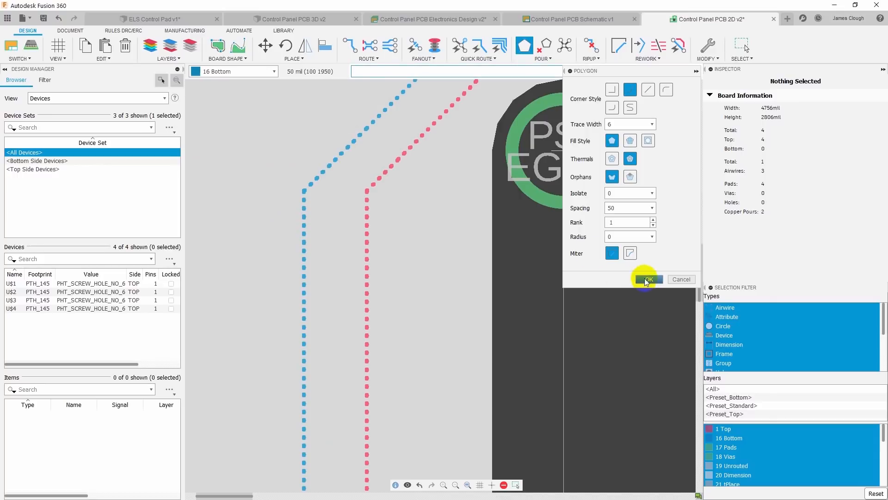
{"action": "left_click", "coordinate": [649, 279]}
Recalculate the ratsnest to fill both EGND copper pours across the board
{"action": "scroll", "coordinate": [254, 210], "scroll_direction": "down", "scroll_amount": 5}
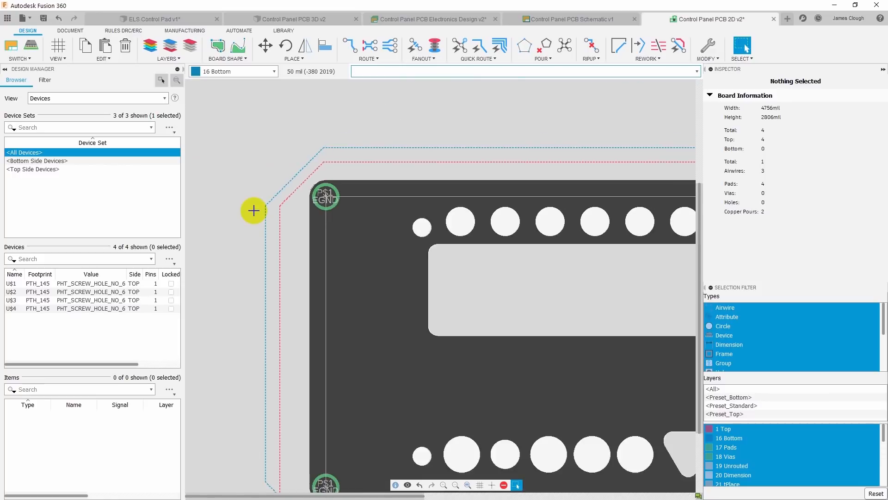
{"action": "scroll", "coordinate": [254, 210], "scroll_direction": "down", "scroll_amount": 2}
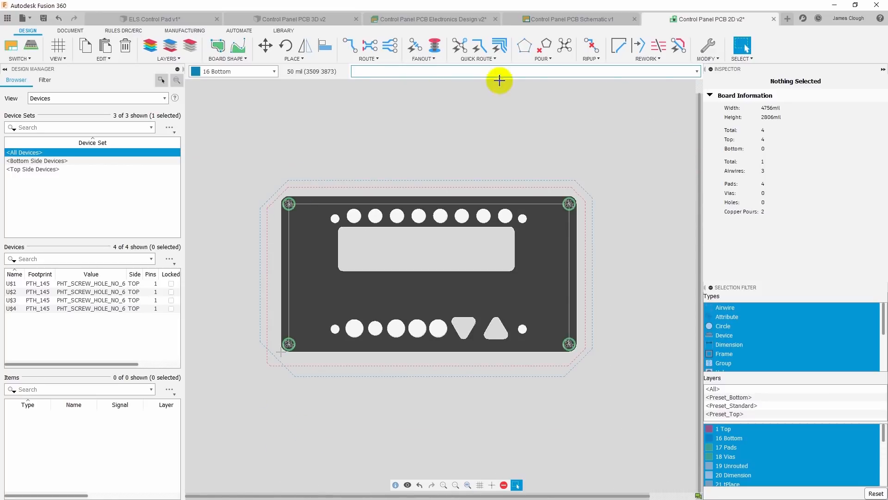
{"action": "left_click", "coordinate": [565, 46]}
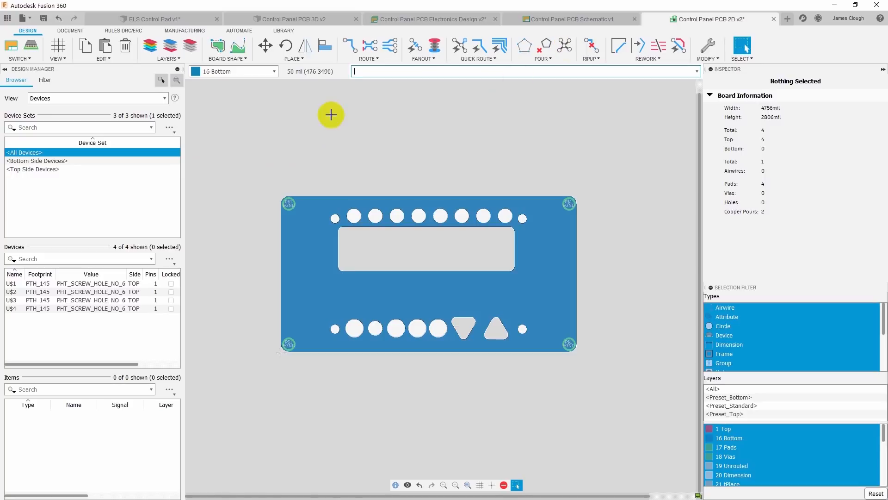
Examine the filled copper pours by alternating between the Top and Bottom layers, ending on 1 Top
{"action": "left_click", "coordinate": [232, 71]}
{"action": "left_click", "coordinate": [226, 83]}
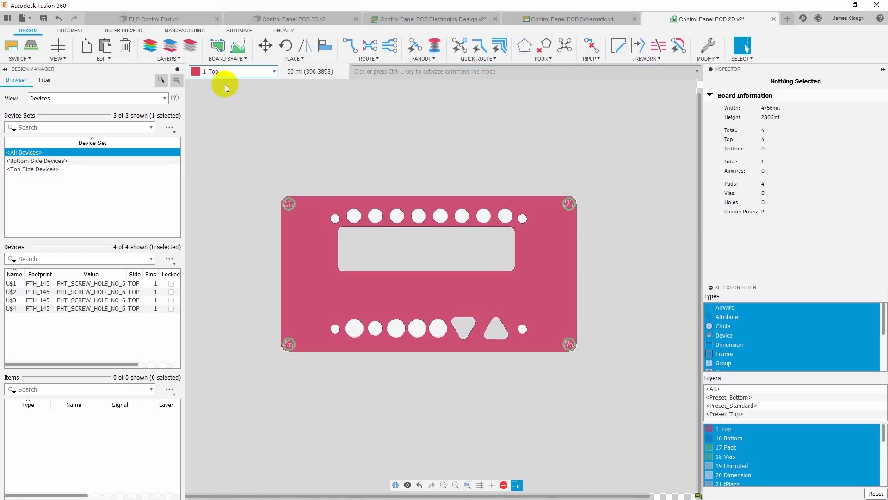
{"action": "scroll", "coordinate": [282, 231], "scroll_direction": "up", "scroll_amount": 5}
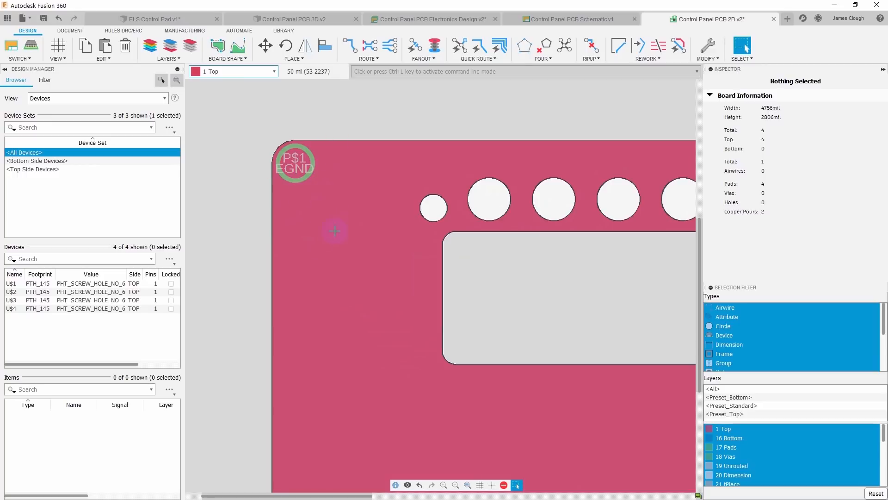
{"action": "scroll", "coordinate": [335, 230], "scroll_direction": "down", "scroll_amount": 4}
{"action": "left_click", "coordinate": [230, 72]}
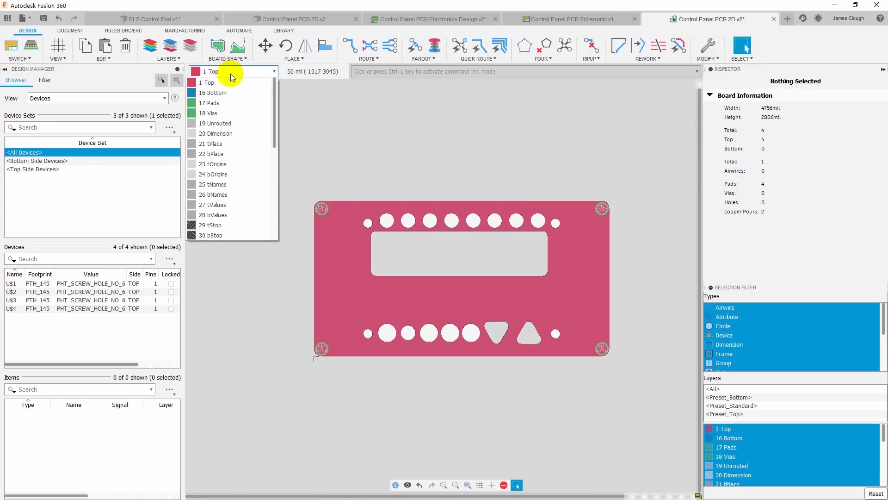
{"action": "left_click", "coordinate": [220, 92]}
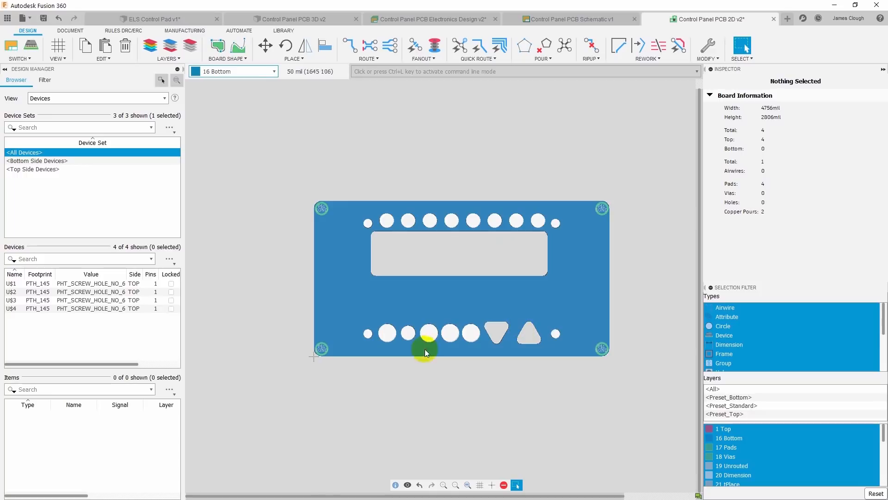
{"action": "left_click", "coordinate": [275, 71]}
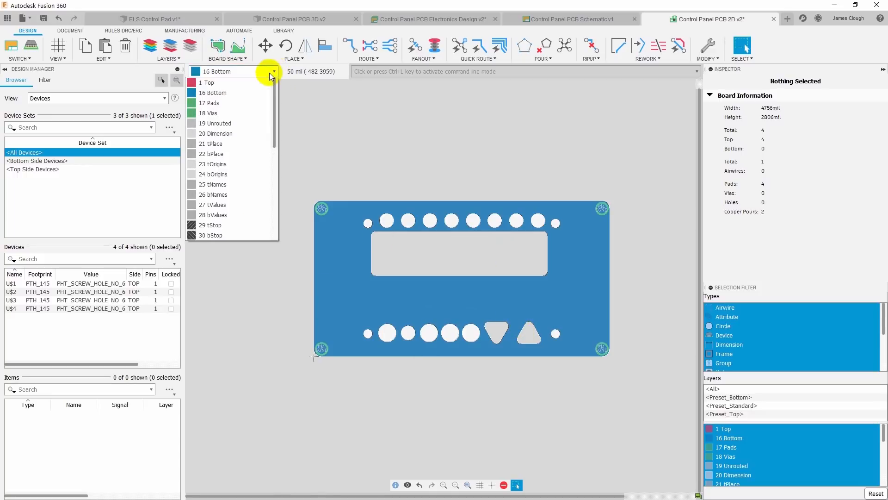
{"action": "left_click", "coordinate": [220, 81]}
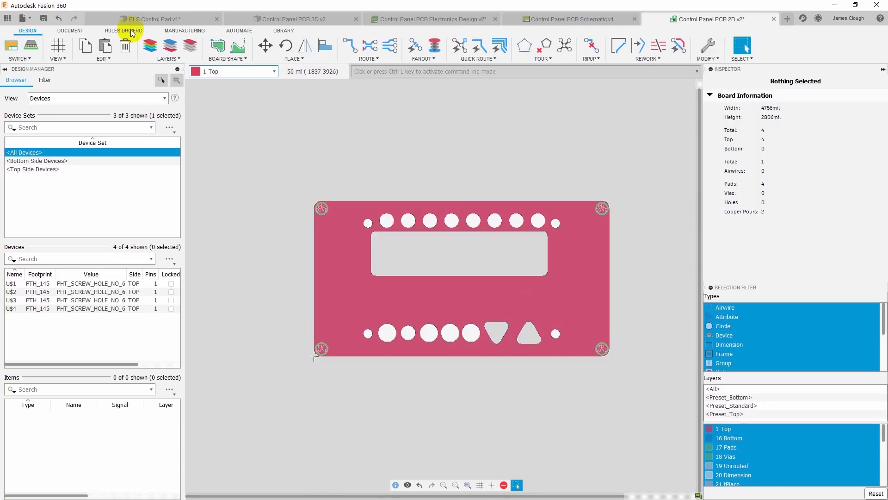
Open the manufacturing preview of the board and view its bottom side, returning to the top side
{"action": "left_click", "coordinate": [196, 30]}
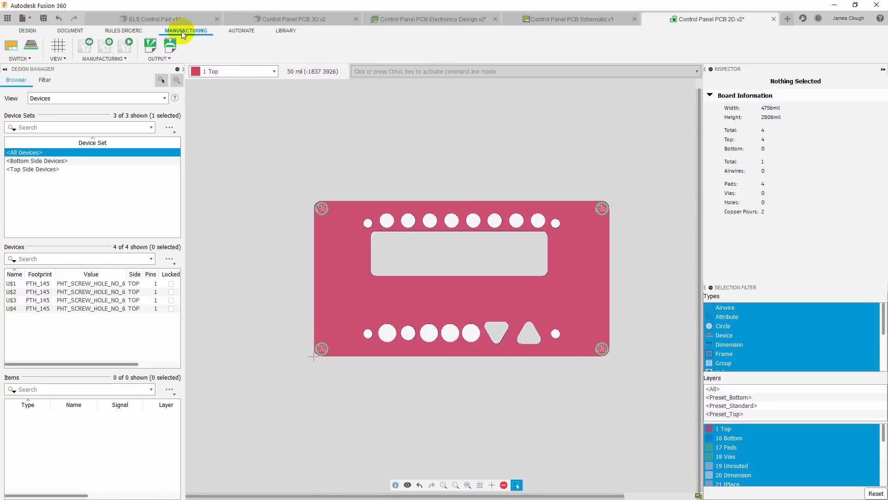
{"action": "left_click", "coordinate": [83, 48]}
{"action": "left_click_drag", "start_coordinate": [463, 317], "coordinate": [166, 406]}
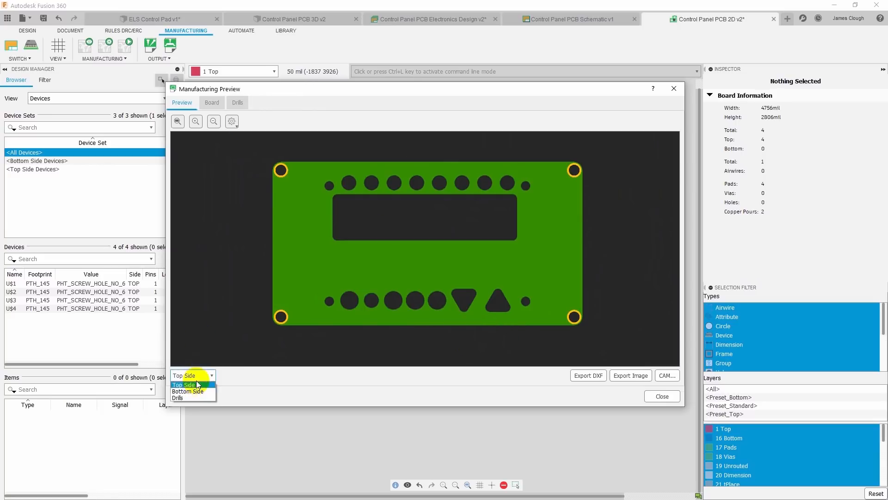
{"action": "left_click", "coordinate": [197, 390]}
{"action": "left_click", "coordinate": [206, 375]}
{"action": "left_click", "coordinate": [201, 385]}
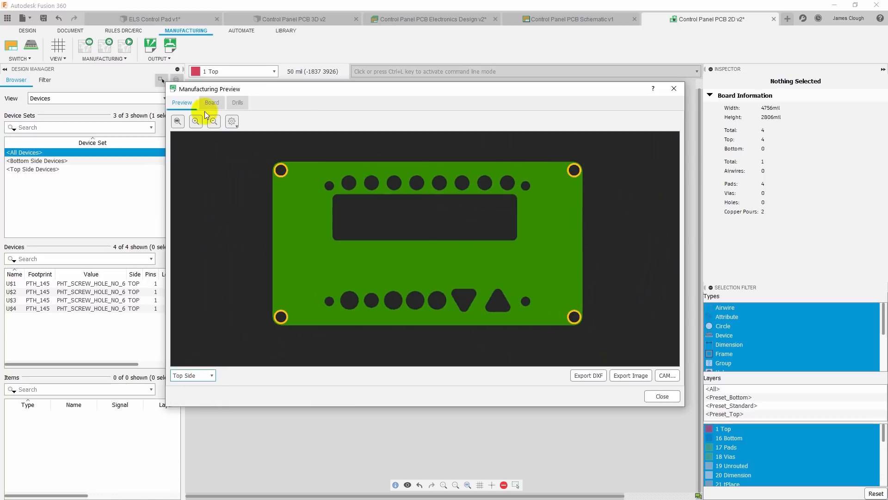
Set the soldermask color in the manufacturing preview to black (#000000)
{"action": "left_click", "coordinate": [231, 120]}
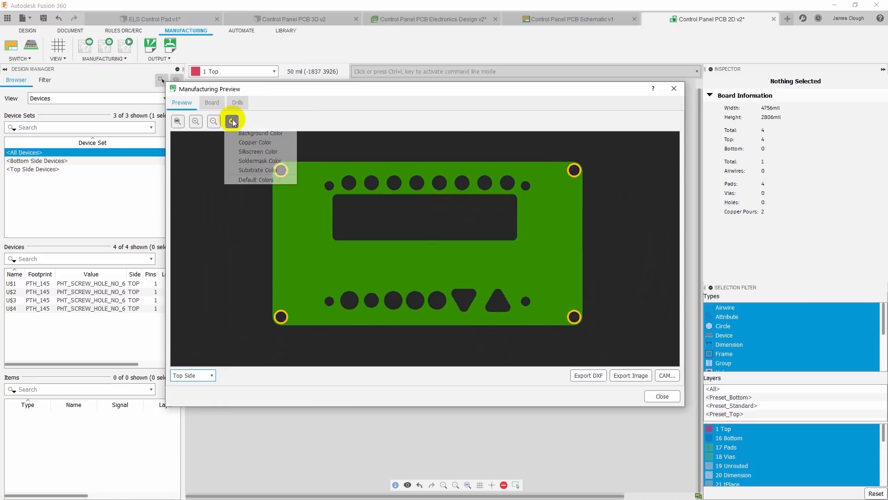
{"action": "left_click", "coordinate": [258, 165]}
{"action": "left_click", "coordinate": [308, 153]}
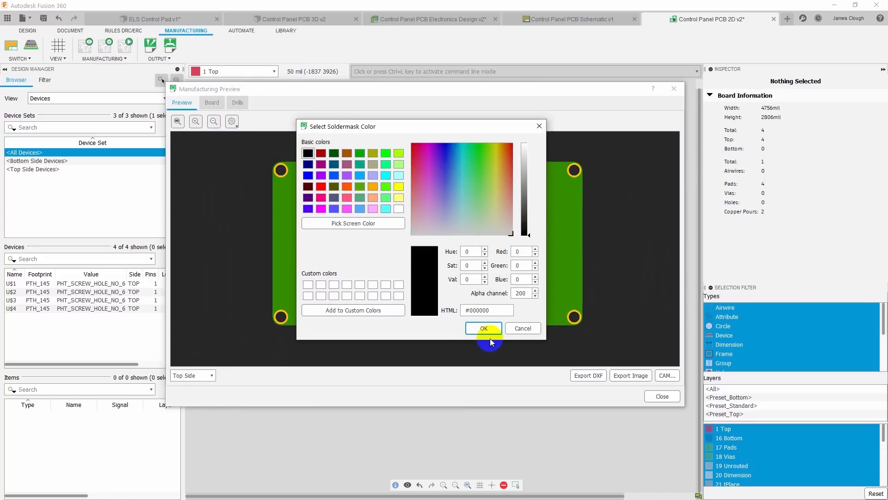
{"action": "left_click", "coordinate": [485, 329]}
Confirm white (#fefefe) as the silkscreen color in the manufacturing preview
{"action": "left_click", "coordinate": [231, 121]}
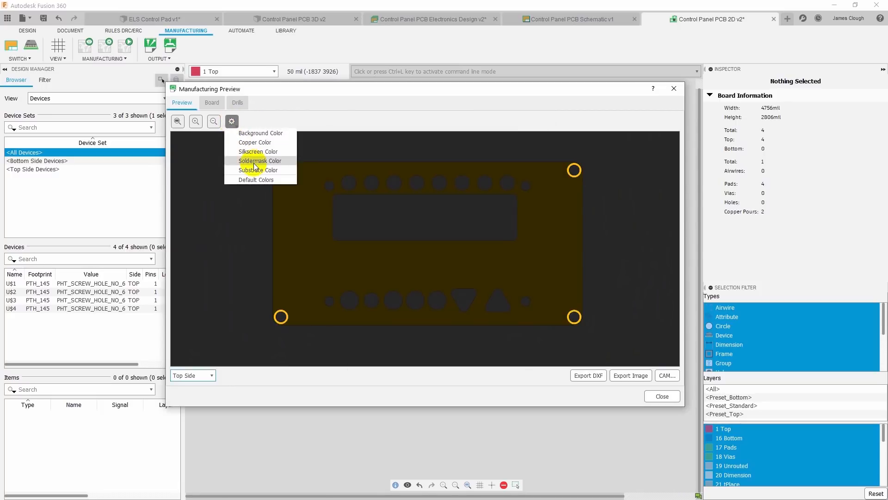
{"action": "left_click", "coordinate": [258, 151]}
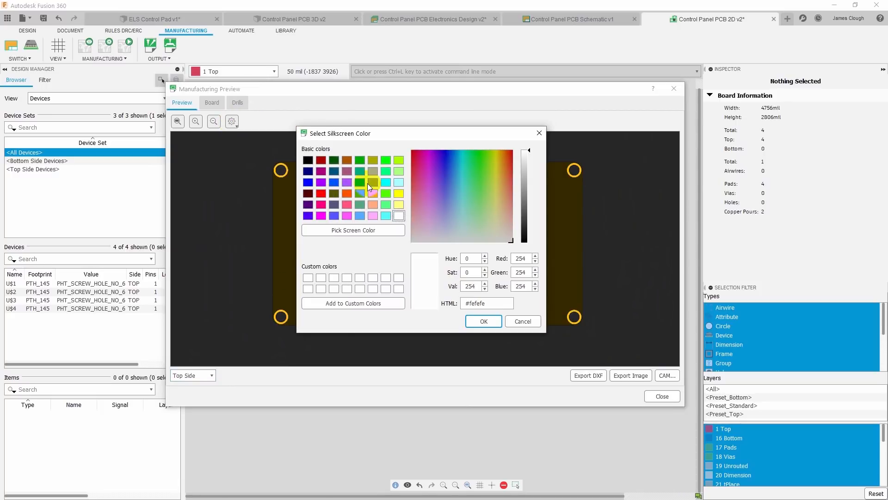
{"action": "left_click", "coordinate": [484, 321]}
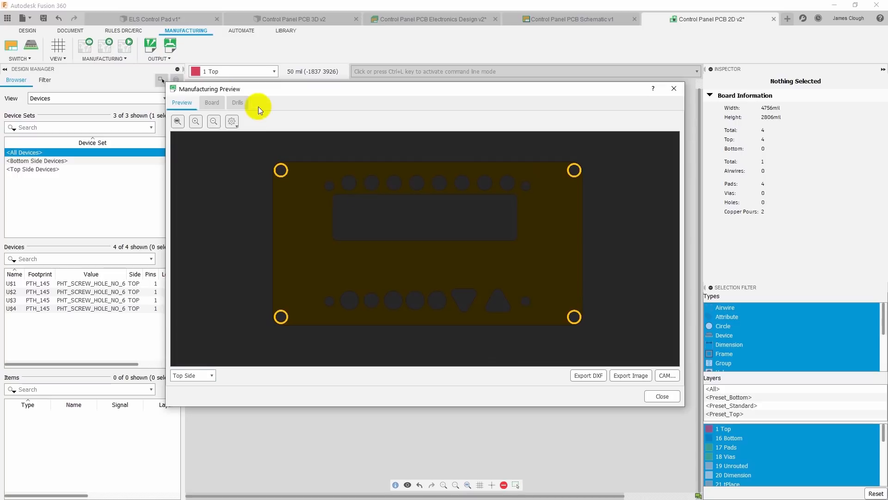
Set the copper color in the manufacturing preview to a neutral gray and close the preview
{"action": "left_click", "coordinate": [232, 122]}
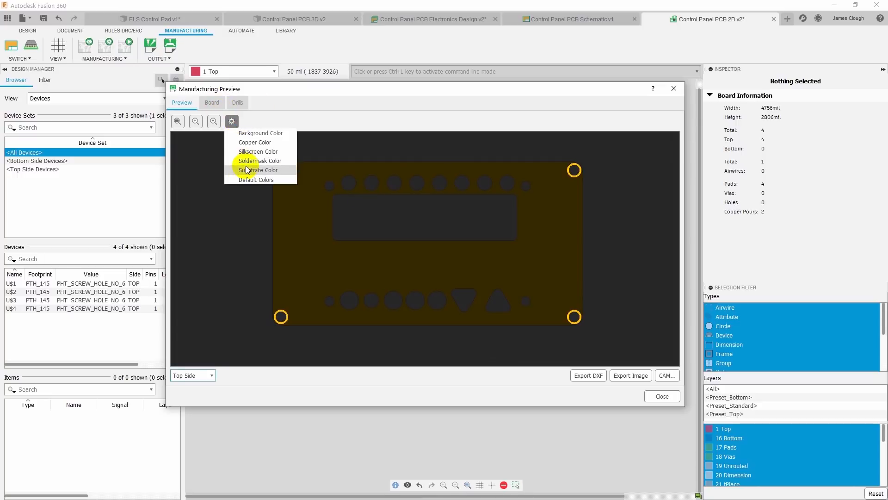
{"action": "left_click", "coordinate": [251, 143]}
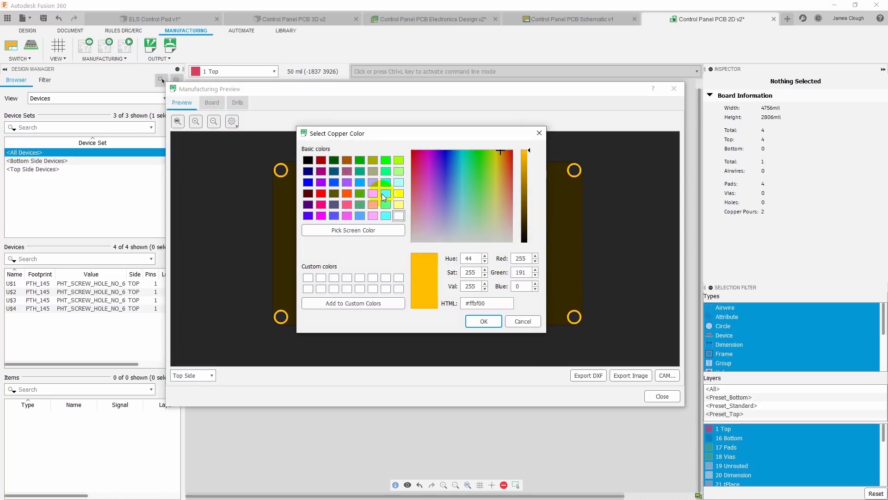
{"action": "left_click_drag", "start_coordinate": [480, 235], "coordinate": [480, 250]}
{"action": "left_click", "coordinate": [528, 189]}
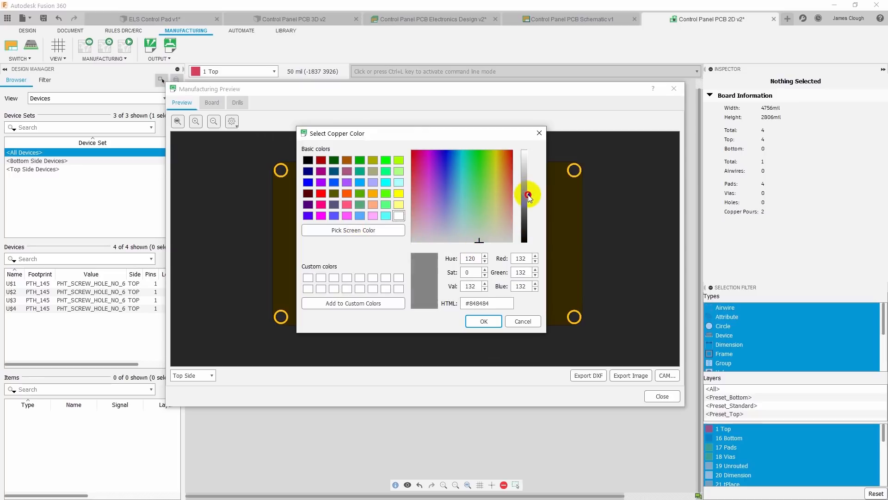
{"action": "left_click", "coordinate": [490, 319]}
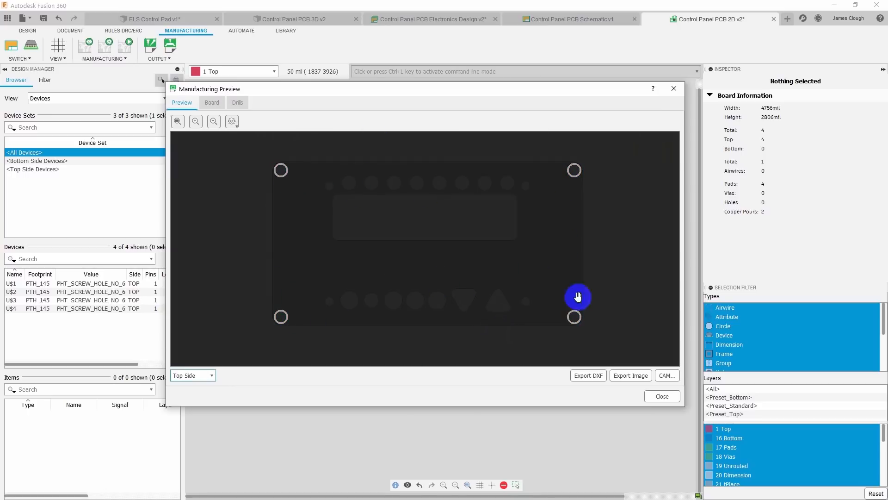
{"action": "left_click", "coordinate": [662, 397]}
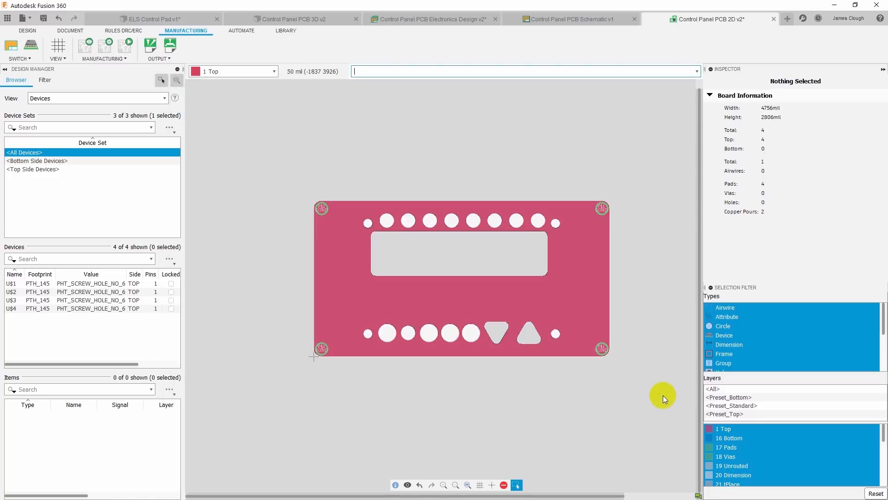
Start a text label reading RPM on layer 25 tNames with the vector font
{"action": "scroll", "coordinate": [642, 294], "scroll_direction": "up", "scroll_amount": 1}
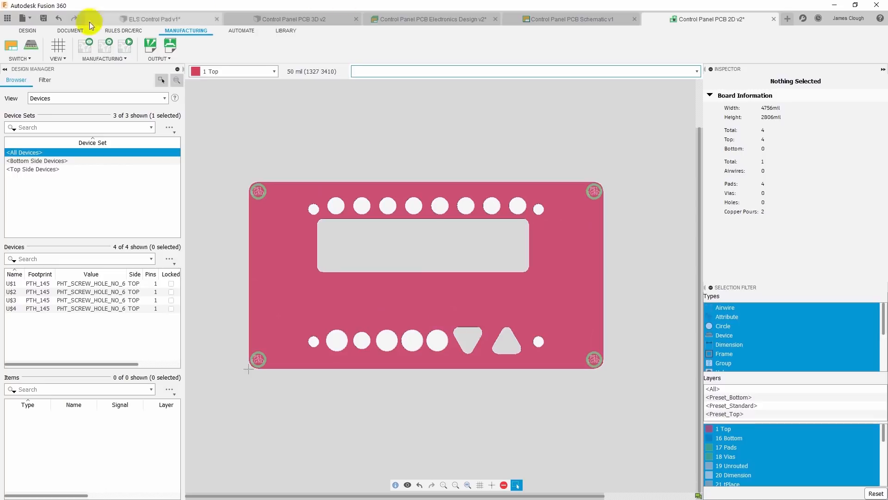
{"action": "left_click", "coordinate": [69, 31]}
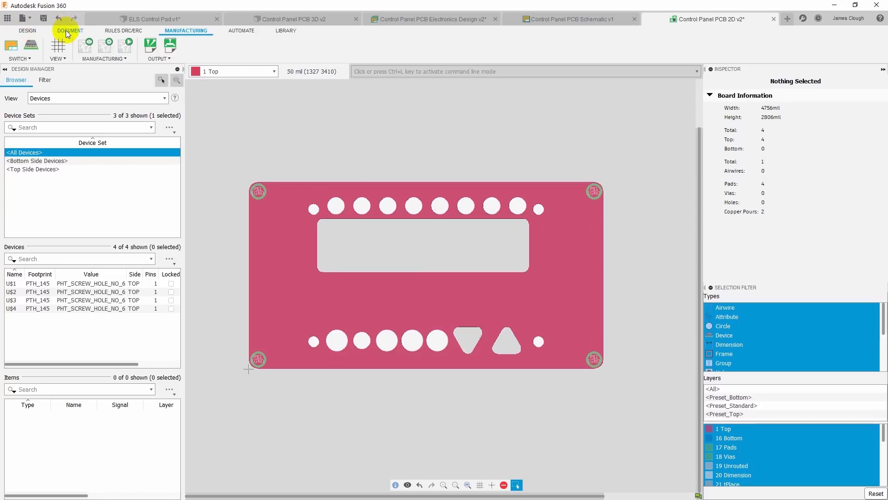
{"action": "left_click", "coordinate": [274, 71]}
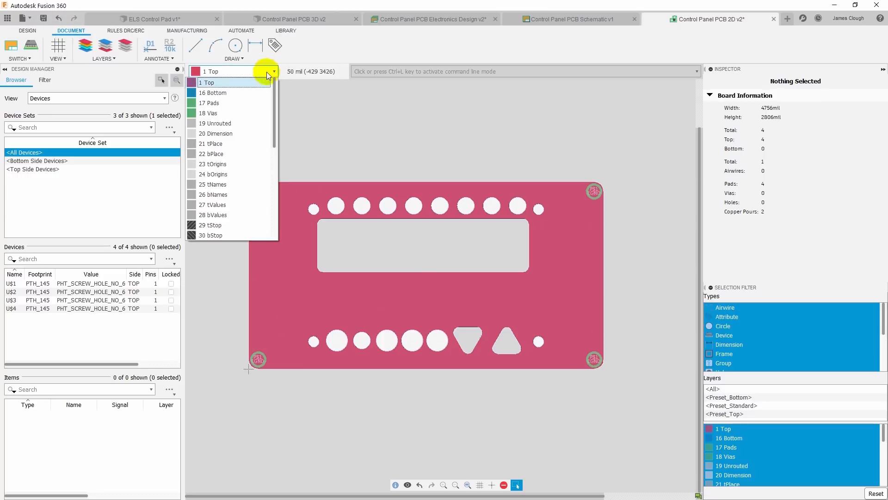
{"action": "left_click", "coordinate": [225, 184]}
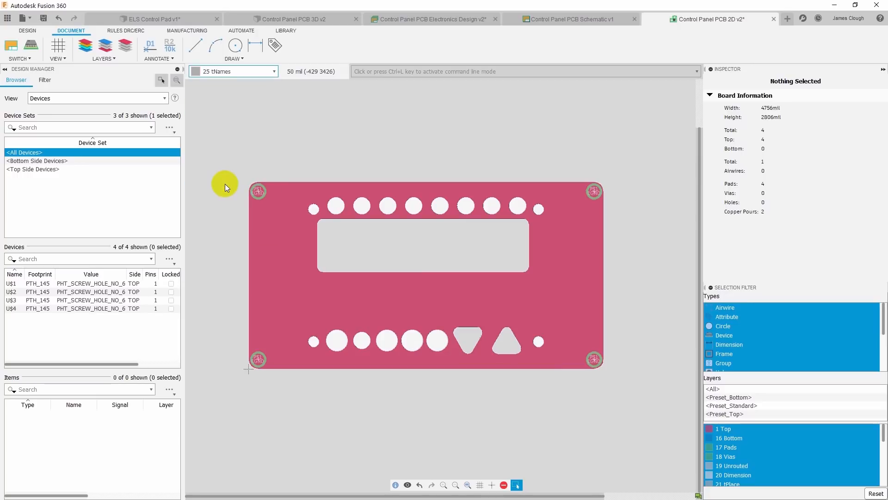
{"action": "left_click", "coordinate": [234, 60]}
{"action": "left_click", "coordinate": [208, 103]}
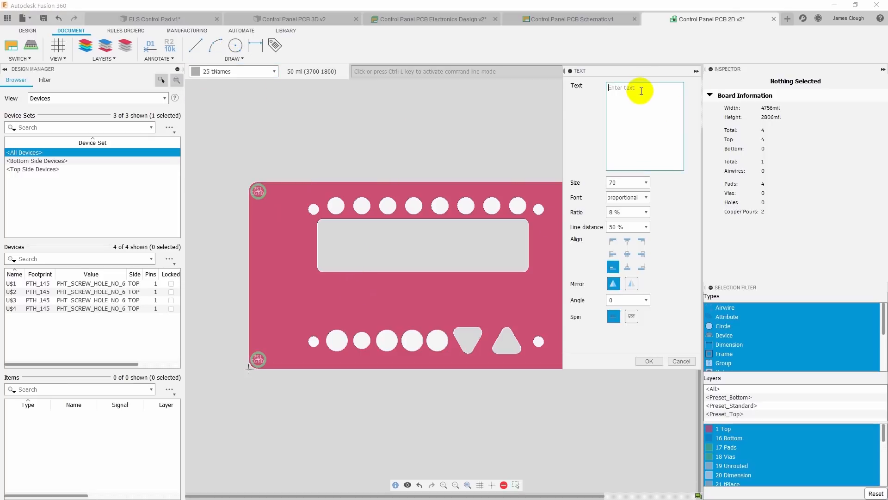
{"action": "type", "text": "RPM"}
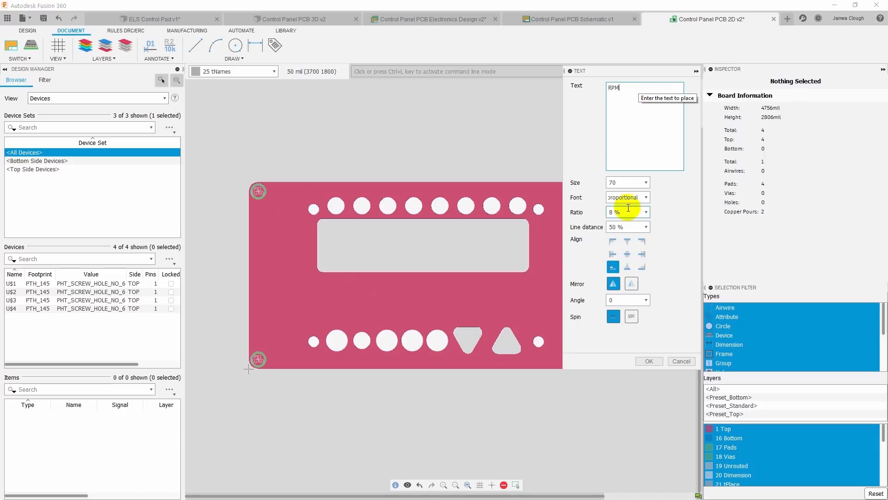
{"action": "left_click", "coordinate": [647, 198]}
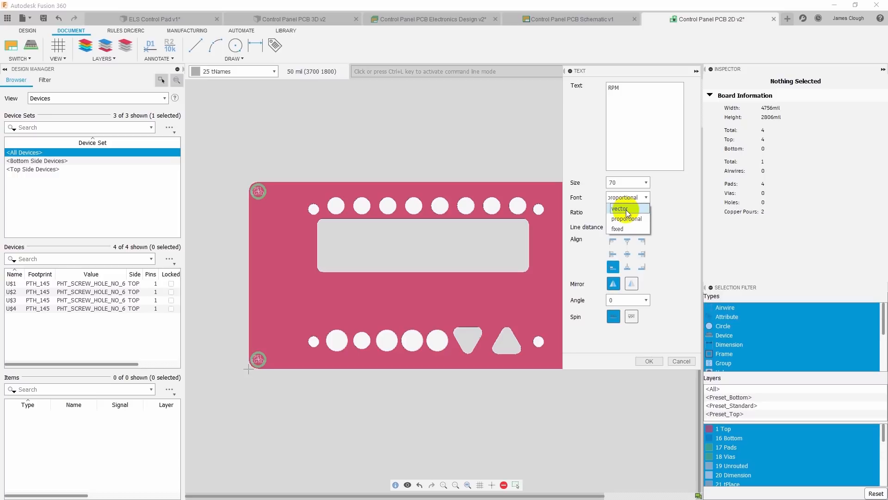
{"action": "left_click", "coordinate": [642, 211]}
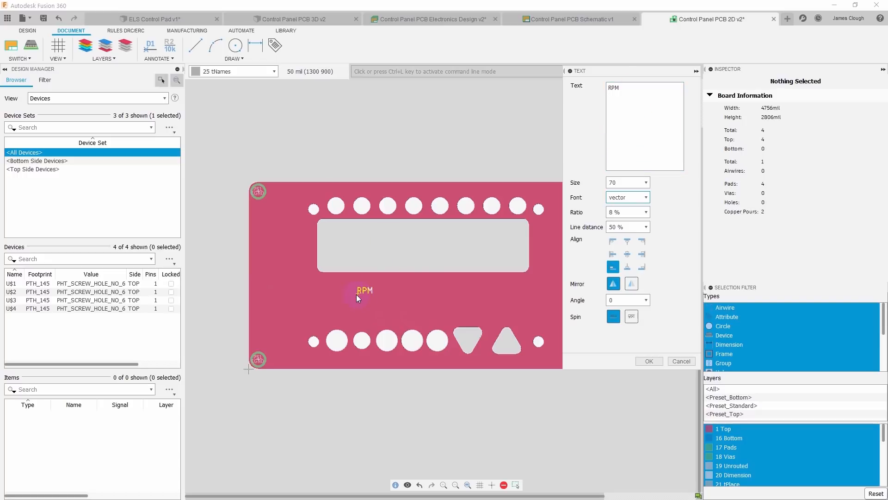
Set the RPM text to size 200 with a 12 % ratio and place it below the display cutout at 1150, 900 mil
{"action": "left_click", "coordinate": [646, 181]}
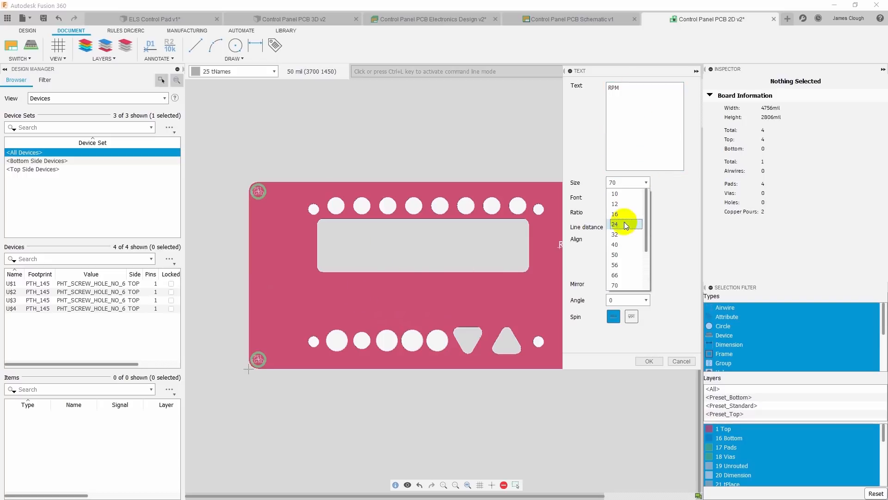
{"action": "left_click", "coordinate": [617, 275]}
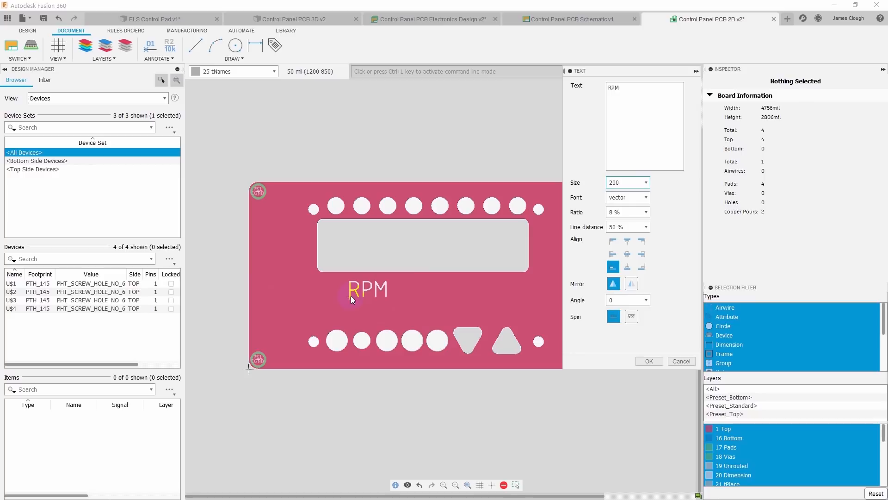
{"action": "left_click", "coordinate": [642, 212]}
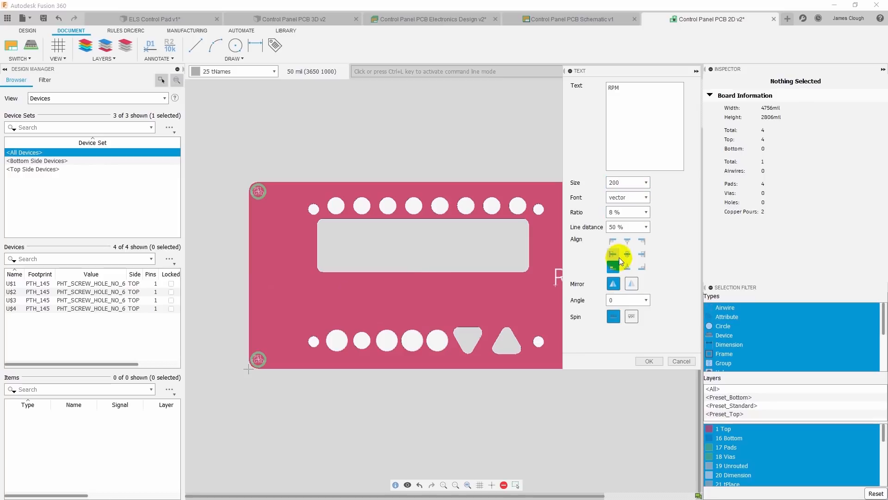
{"action": "left_click", "coordinate": [647, 213]}
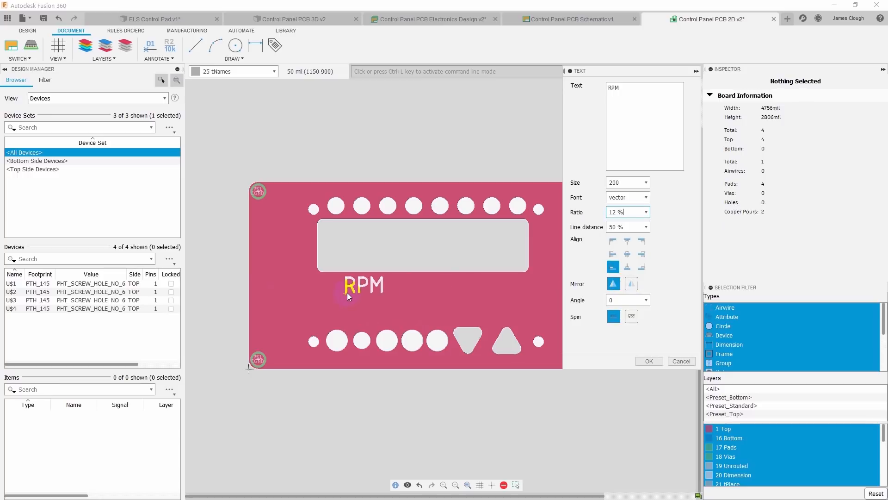
{"action": "left_click", "coordinate": [347, 293]}
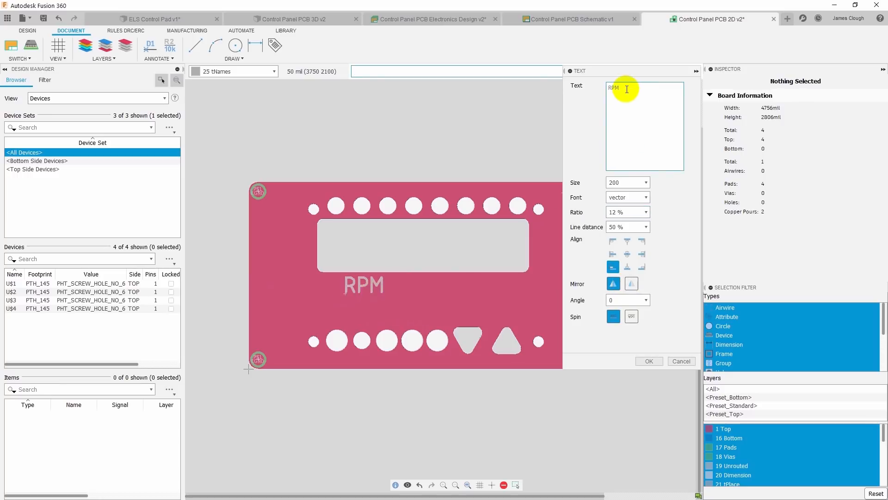
Place a matching FEED label in line with RPM below the display cutout at 2400, 900 mil
{"action": "left_click_drag", "start_coordinate": [625, 87], "coordinate": [594, 90]}
{"action": "type", "text": "FEED"}
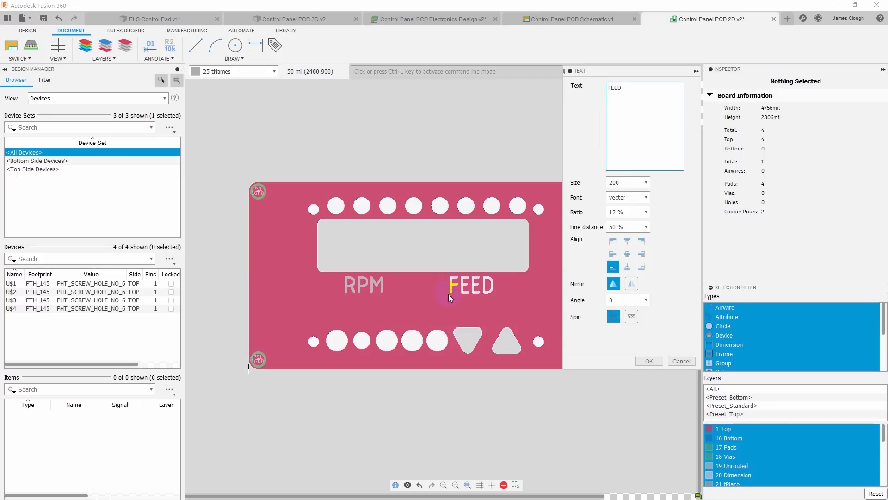
{"action": "left_click", "coordinate": [448, 293]}
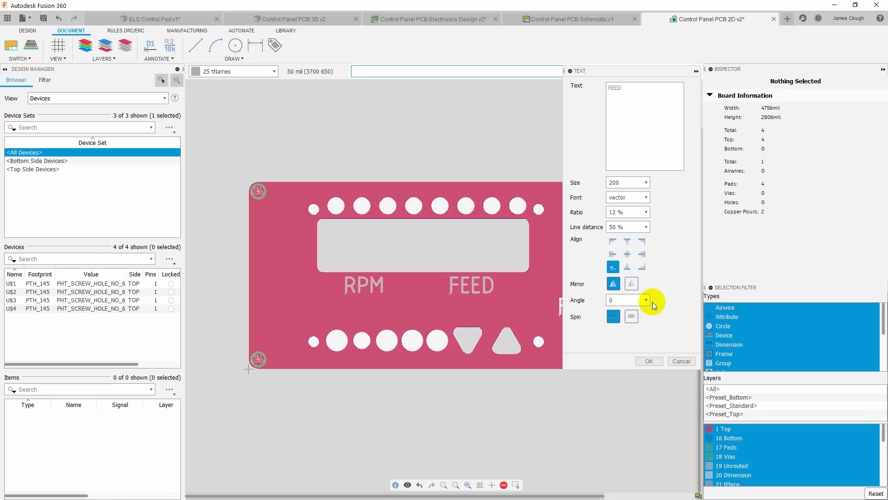
Replace the label text with "PWR FWD/REV FEED/THR MM / IN / TPI" for the upper row of holes
{"action": "double_click", "coordinate": [611, 89]}
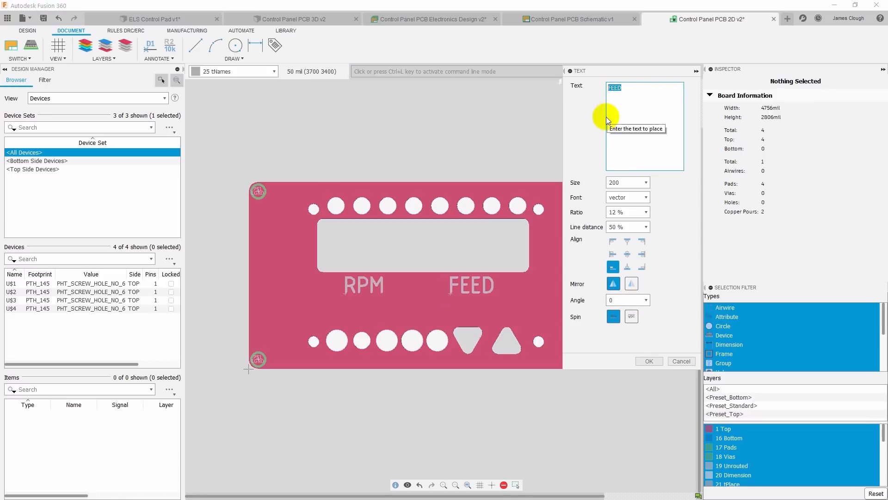
{"action": "type", "text": "PWR  FWD/REV  FEED?TH"}
{"action": "key", "text": "BackSpace"}
{"action": "key", "text": "BackSpace"}
{"action": "key", "text": "BackSpace"}
{"action": "type", "text": "/THR"}
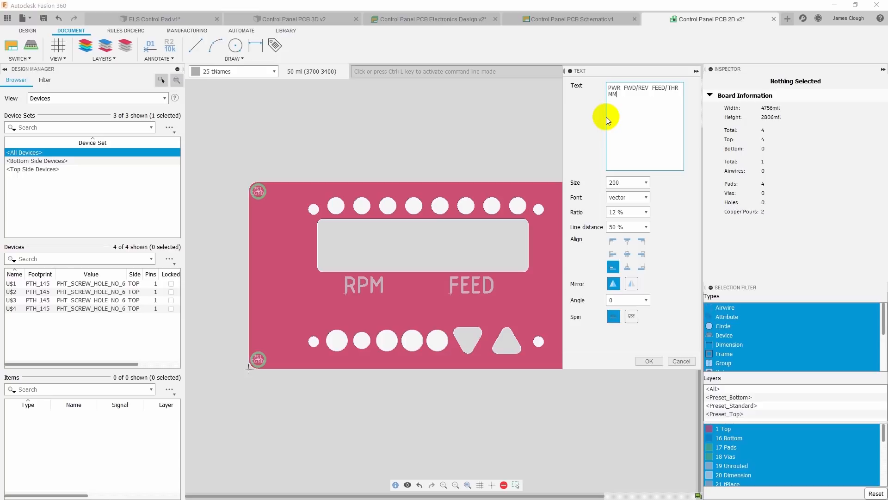
{"action": "type", "text": "MM / IN / TPI"}
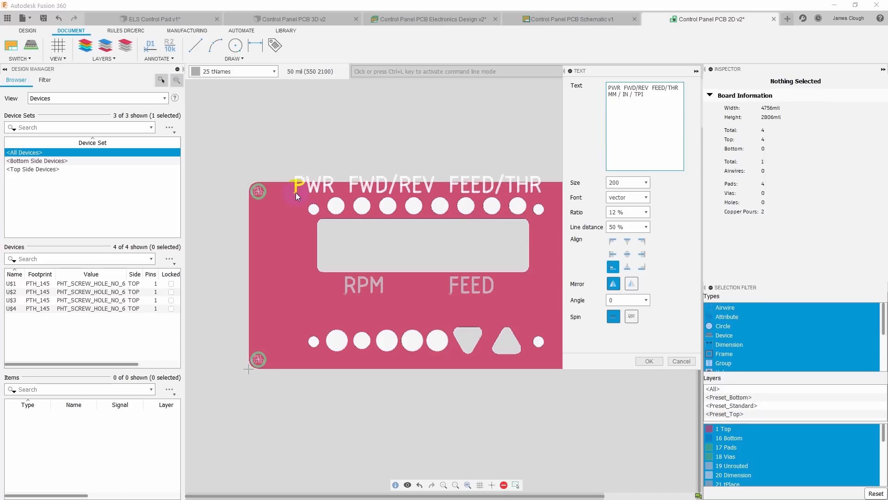
Set the indicator label's size to 86, widen the gap before MM, and place it above the upper holes at 950, 2100 mil
{"action": "left_click", "coordinate": [646, 182]}
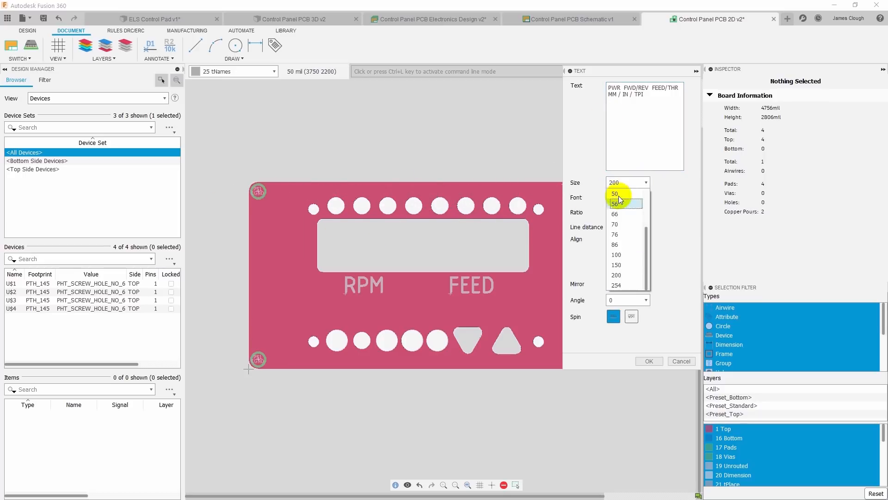
{"action": "left_click", "coordinate": [623, 244]}
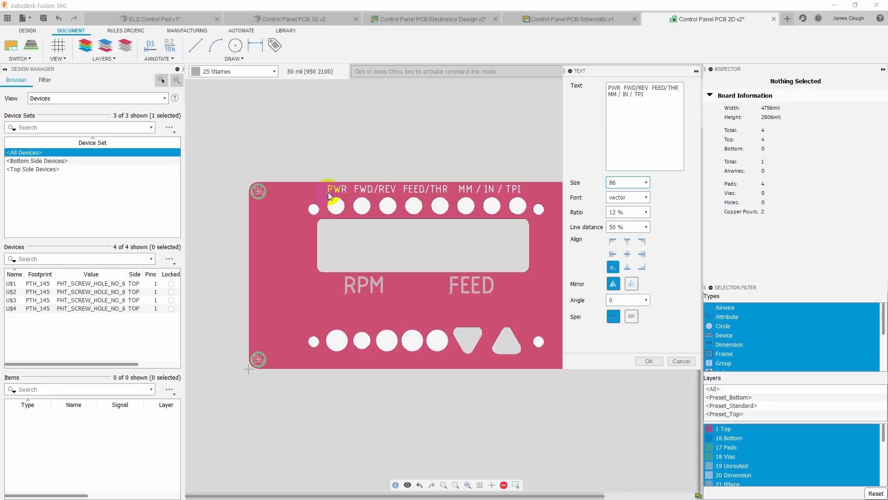
{"action": "left_click", "coordinate": [683, 88]}
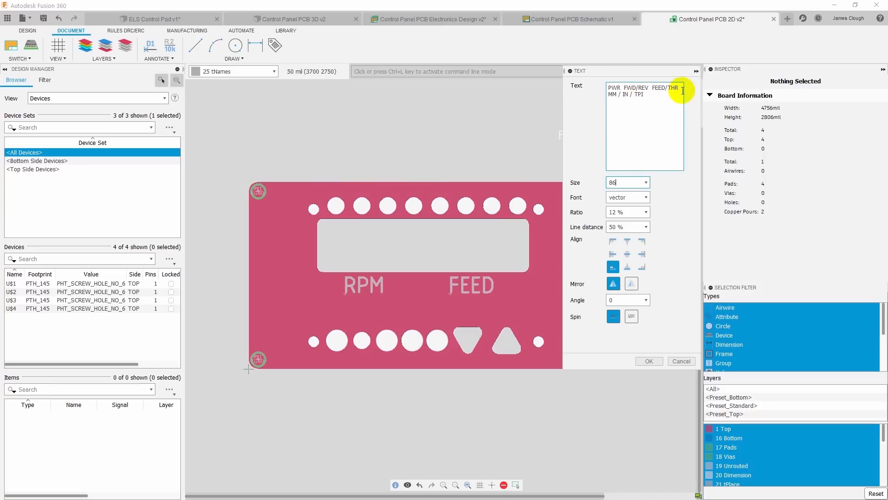
{"action": "left_click", "coordinate": [329, 193]}
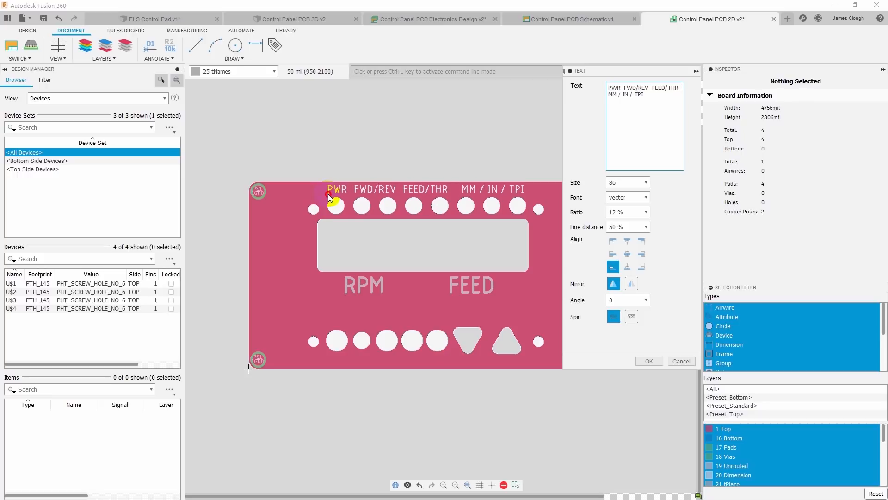
{"action": "left_click", "coordinate": [651, 361]}
{"action": "left_click", "coordinate": [336, 200]}
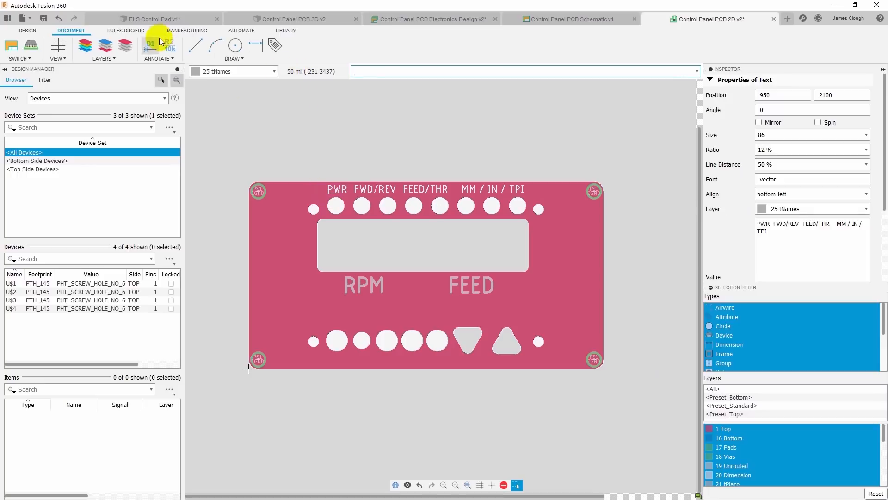
Set the grid size to 5 mil and shift the indicator label down to position 950, 2085
{"action": "left_click", "coordinate": [62, 57]}
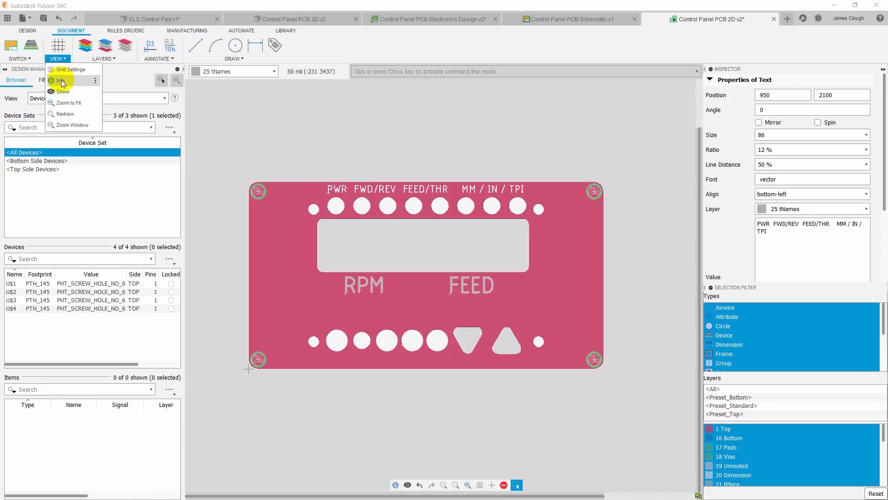
{"action": "left_click", "coordinate": [65, 69]}
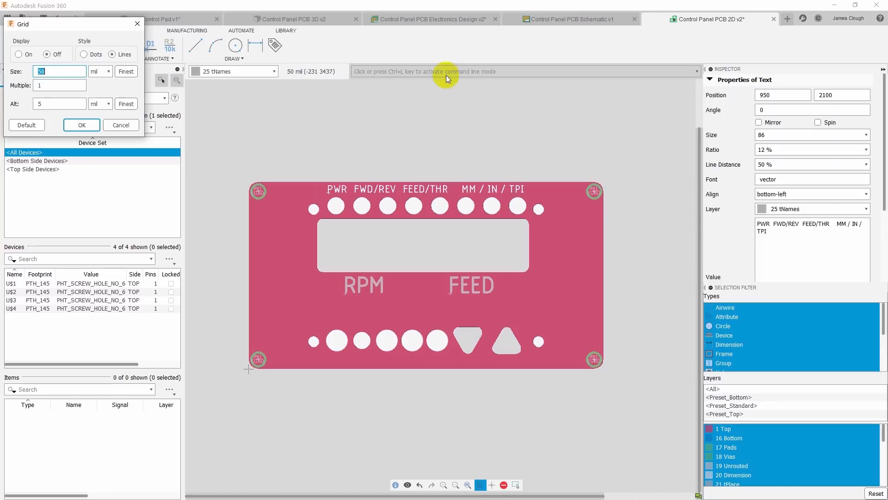
{"action": "type", "text": "5"}
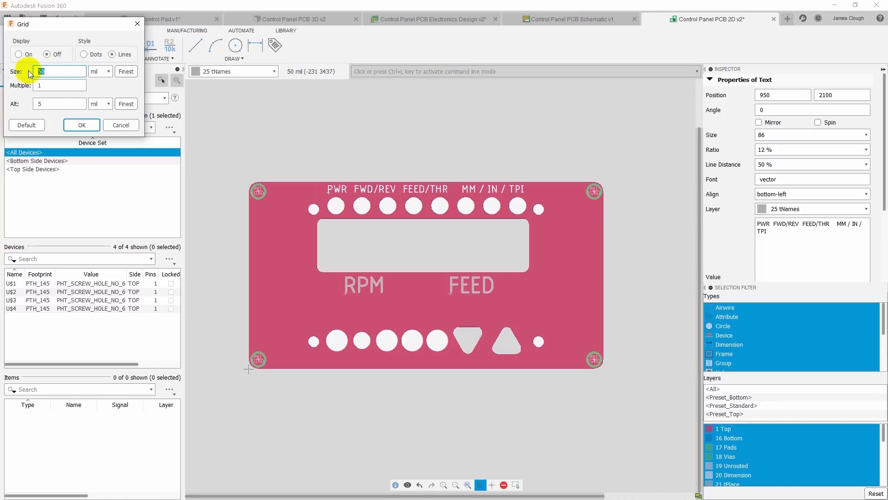
{"action": "left_click", "coordinate": [76, 124]}
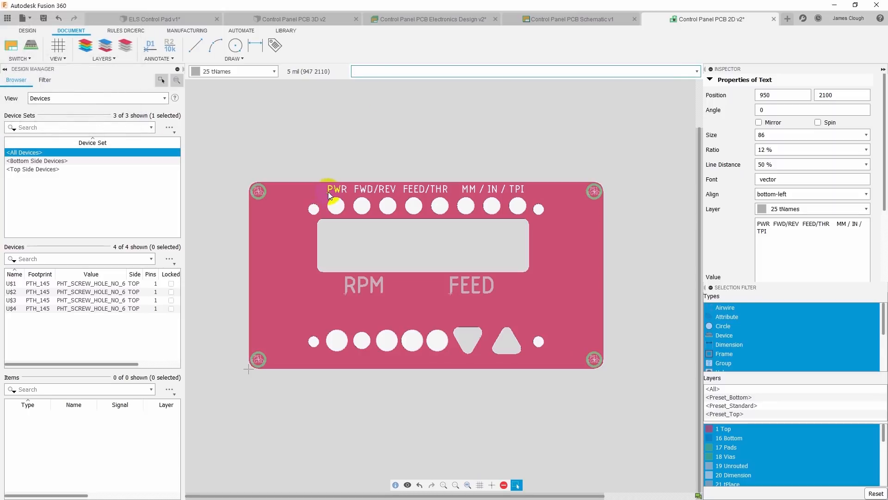
{"action": "left_click", "coordinate": [333, 193]}
{"action": "left_click_drag", "start_coordinate": [333, 193], "coordinate": [328, 192]}
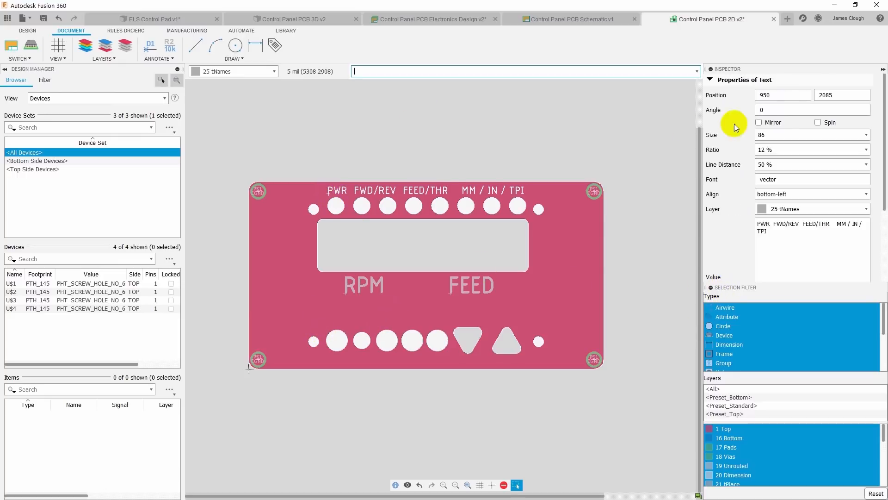
Add a "PWR SET" text label above the first two holes of the panel's lower row
{"action": "left_click", "coordinate": [240, 60]}
{"action": "left_click", "coordinate": [219, 105]}
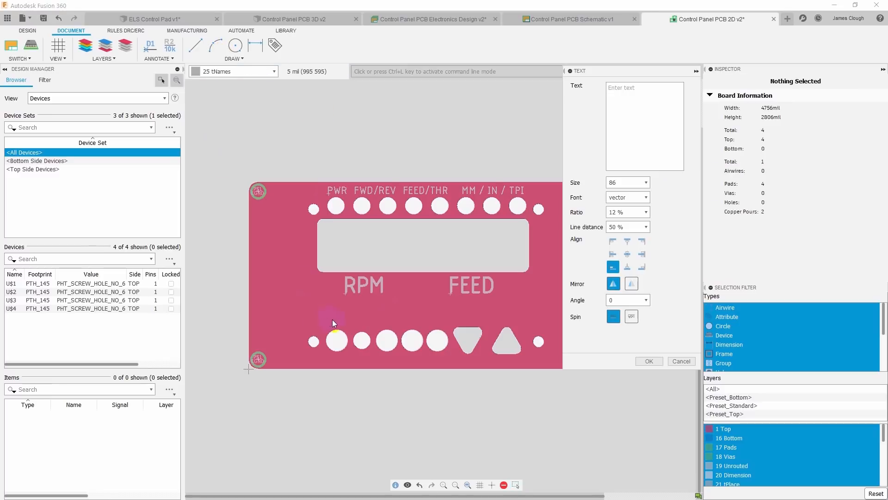
{"action": "left_click", "coordinate": [642, 88]}
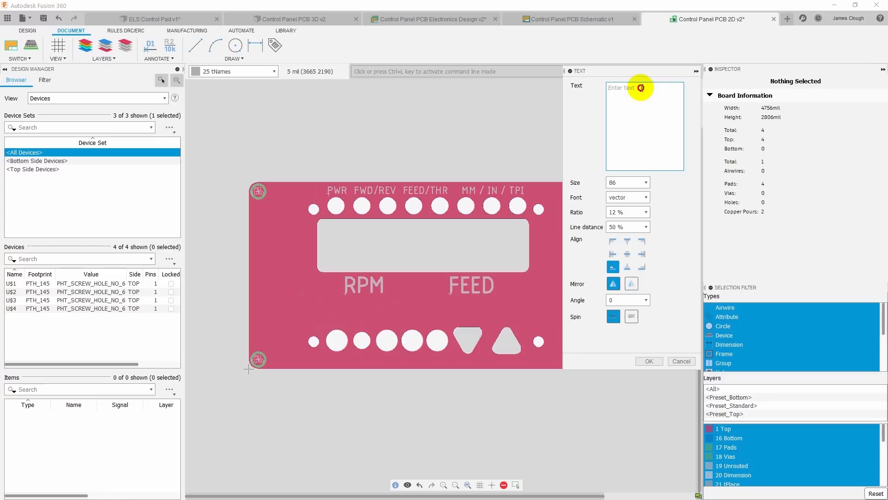
{"action": "type", "text": "PWR SET"}
{"action": "left_click", "coordinate": [329, 326]}
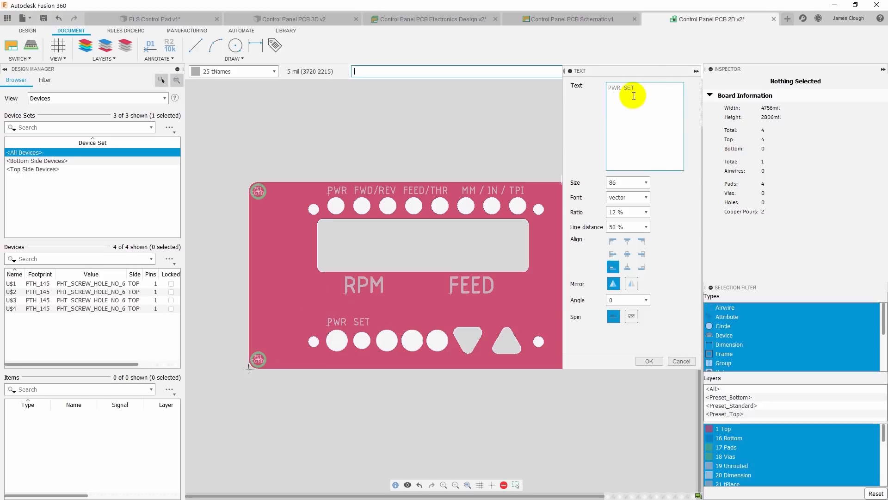
Place a two-line "FWD / REV" label with bottom-center alignment above the third hole of the lower row
{"action": "left_click_drag", "start_coordinate": [637, 88], "coordinate": [591, 89]}
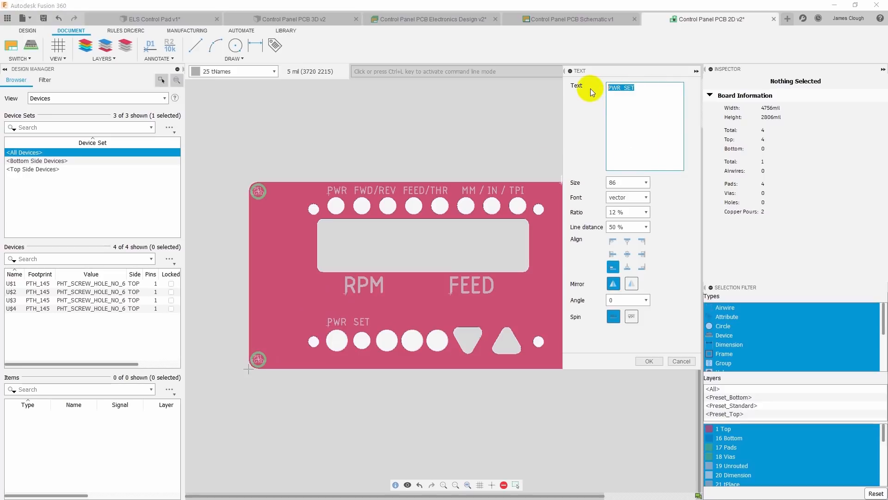
{"action": "type", "text": "FWD REV"}
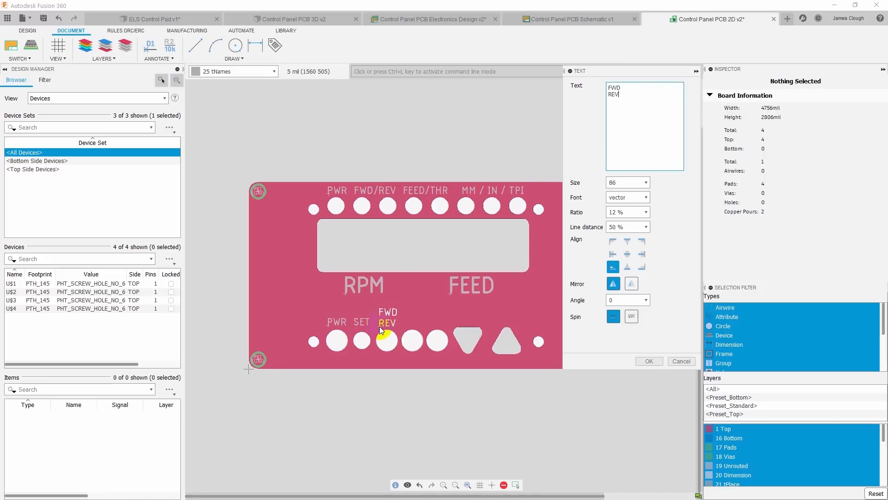
{"action": "left_click", "coordinate": [627, 267]}
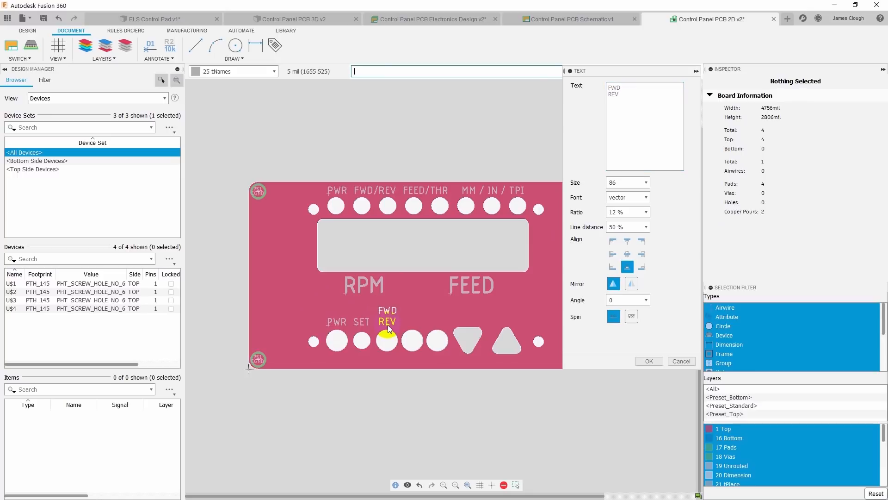
Label the remaining lower cutouts FEED/THR, IN/MM, - and +, with the minus sign at size 254 and position 2620, 555
{"action": "left_click_drag", "start_coordinate": [621, 94], "coordinate": [595, 83]}
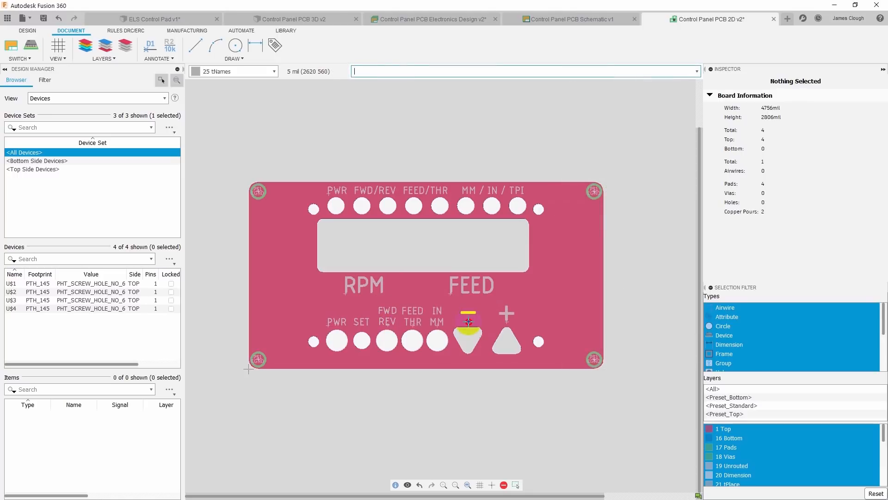
{"action": "left_click_drag", "start_coordinate": [469, 322], "coordinate": [469, 323]}
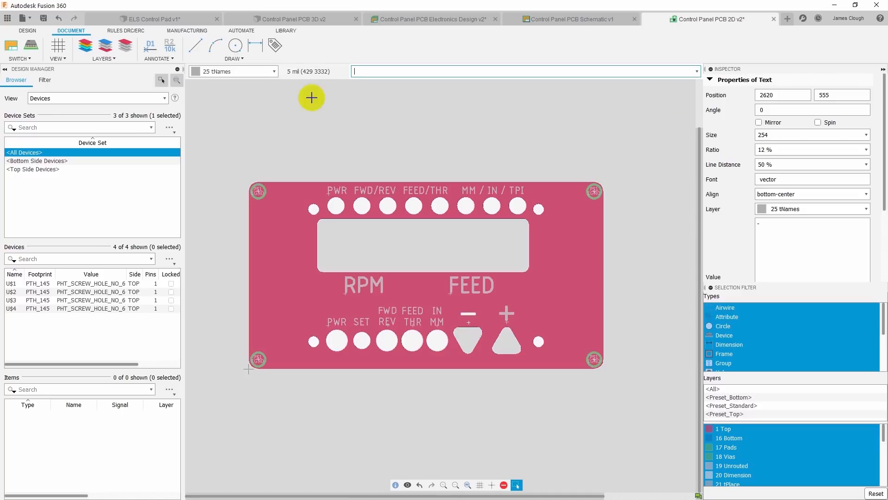
Create the text label "CLOUGH42 Electronic Leadscrew" and rotate it vertically to an angle of 270
{"action": "left_click", "coordinate": [223, 59]}
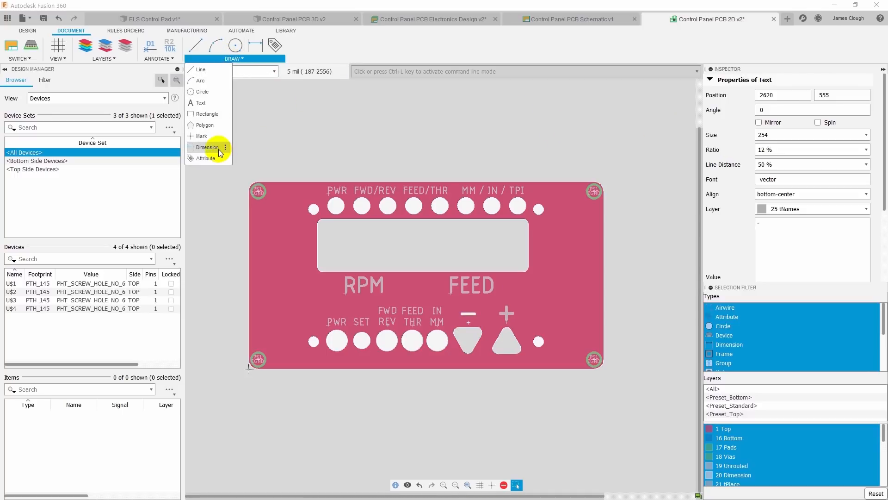
{"action": "left_click", "coordinate": [212, 104]}
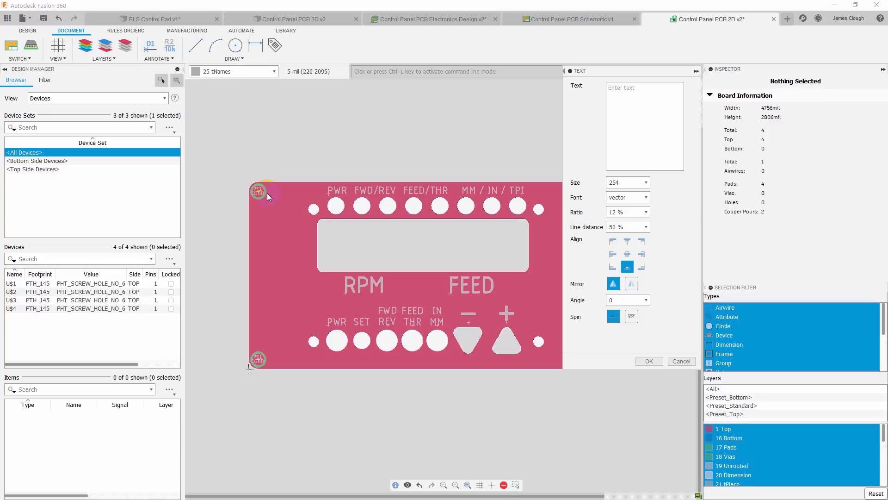
{"action": "type", "text": "CLOUGH42 Electronic Leadscrew"}
{"action": "right_click", "coordinate": [296, 276]}
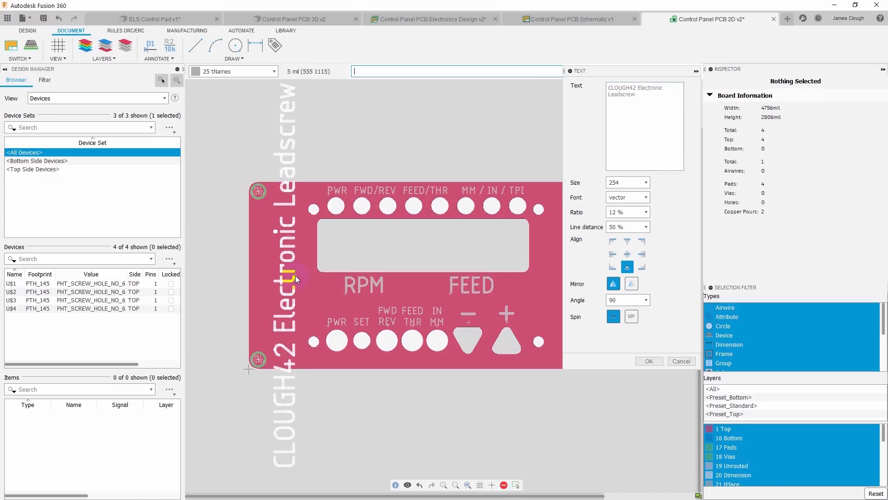
{"action": "right_click", "coordinate": [281, 281]}
{"action": "right_click", "coordinate": [281, 281]}
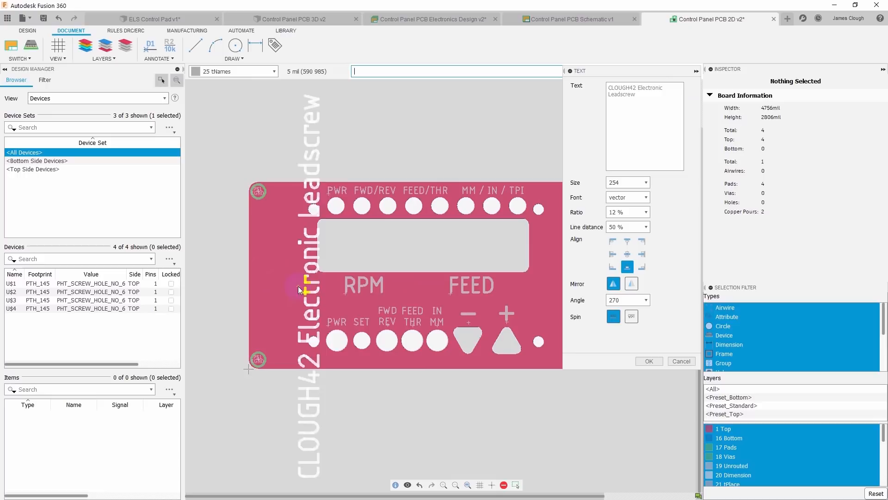
Enable spin for the CLOUGH42 label, keep its angle at 270, and set its size to 86 for the panel's left edge
{"action": "left_click", "coordinate": [632, 316]}
{"action": "right_click", "coordinate": [280, 268]}
{"action": "right_click", "coordinate": [279, 269]}
{"action": "right_click", "coordinate": [276, 278]}
{"action": "right_click", "coordinate": [266, 290]}
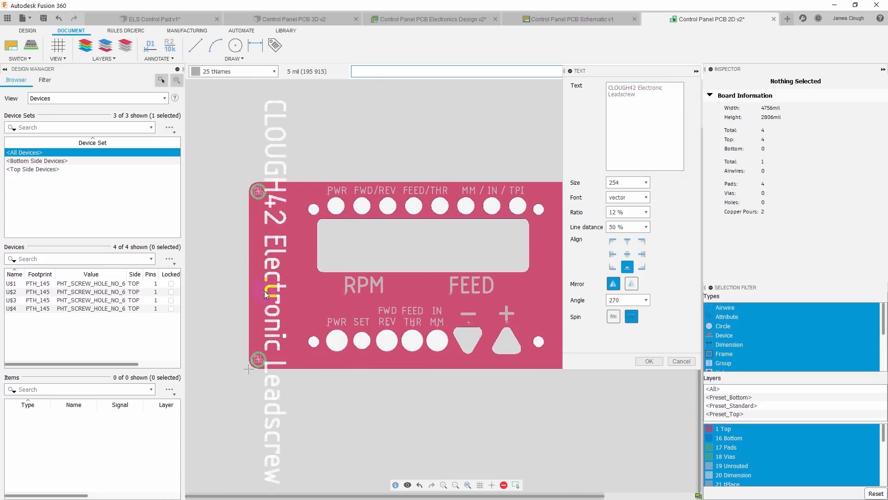
{"action": "left_click", "coordinate": [641, 183]}
{"action": "left_click", "coordinate": [622, 244]}
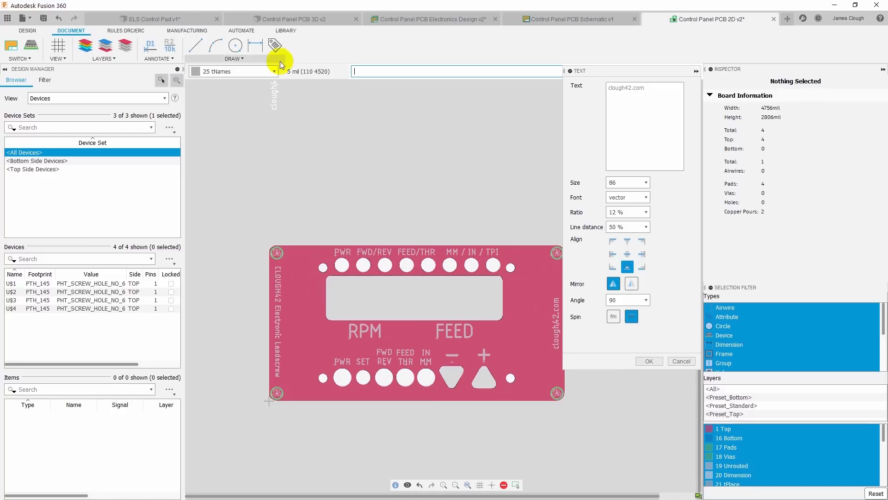
Set the text layer to 26 bNames and flip the board to show its bottom side
{"action": "left_click", "coordinate": [275, 72]}
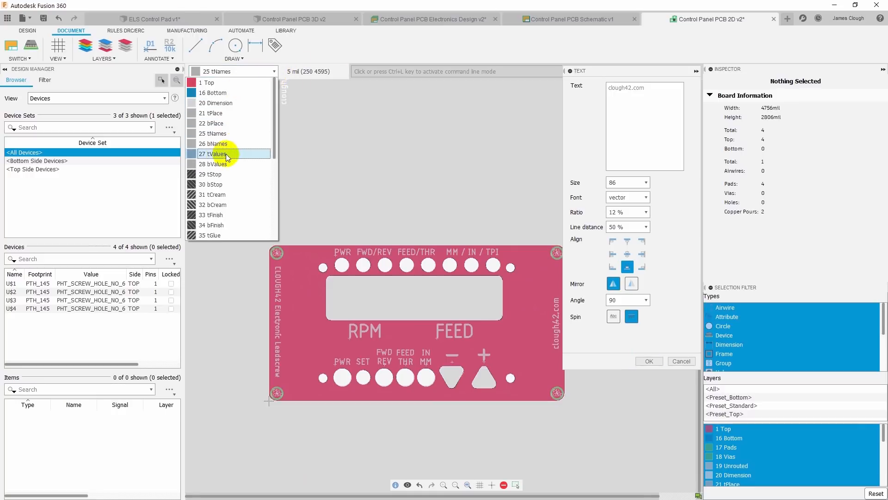
{"action": "left_click", "coordinate": [220, 144]}
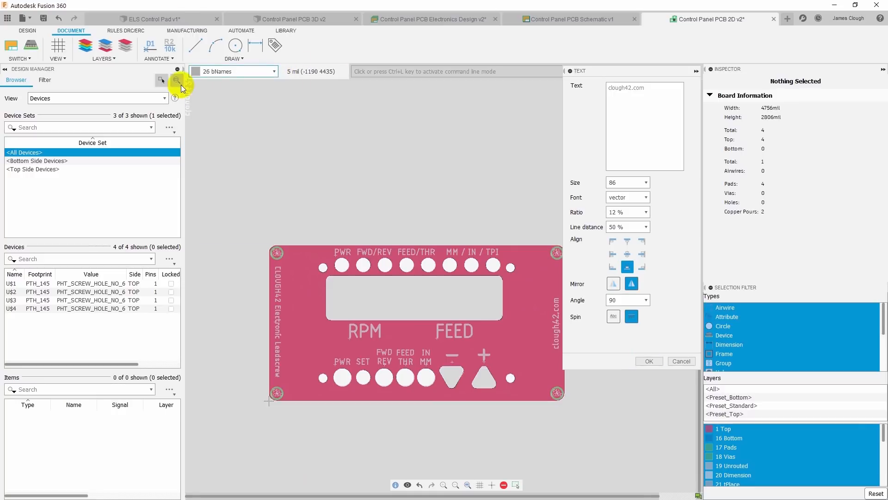
{"action": "left_click", "coordinate": [104, 58]}
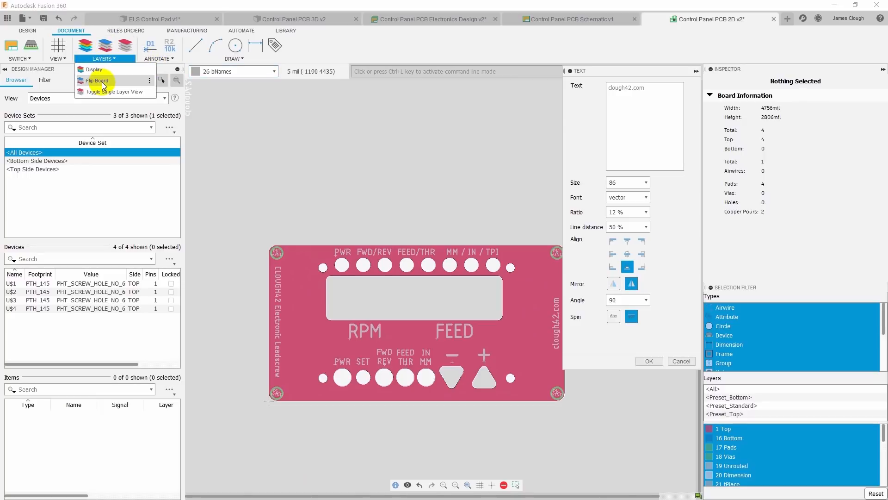
{"action": "left_click", "coordinate": [102, 82]}
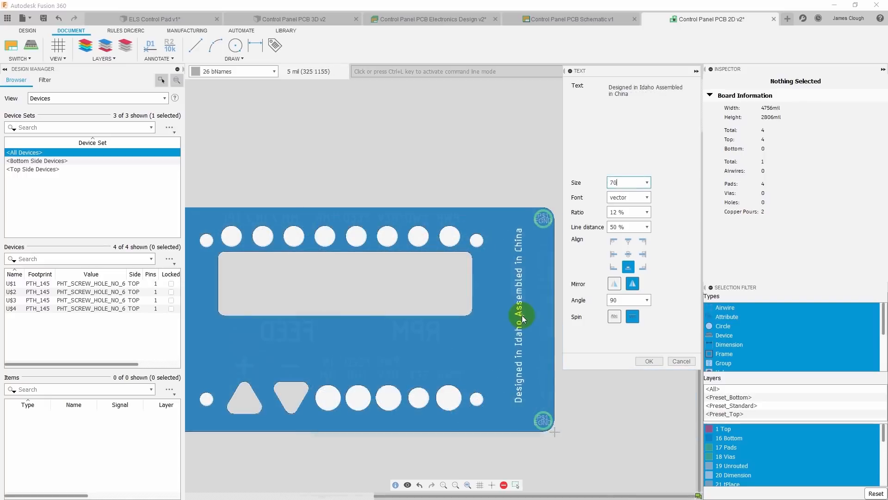
Place vertical labels "Designed in Idaho Assembled in China" at size 70 and "JLCJLCJLCJLC" at size 56 near the bottom side's right edge
{"action": "left_click", "coordinate": [522, 315]}
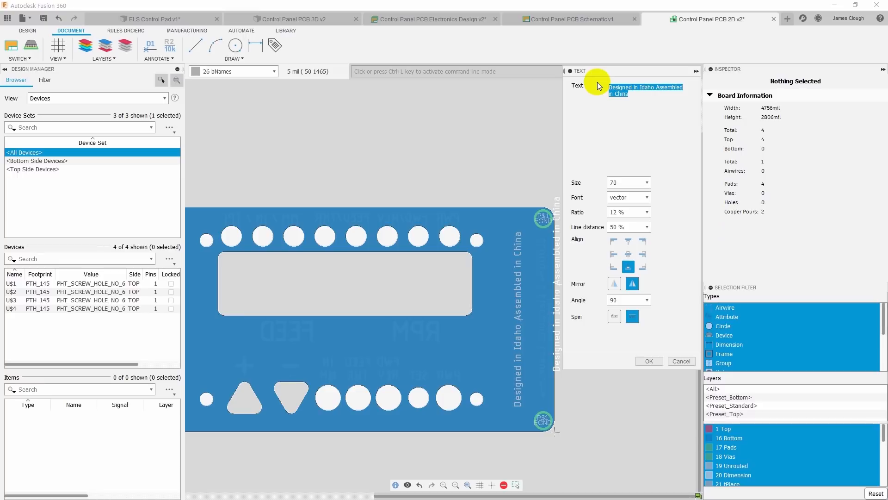
{"action": "type", "text": "JLCJLCJLCJLC"}
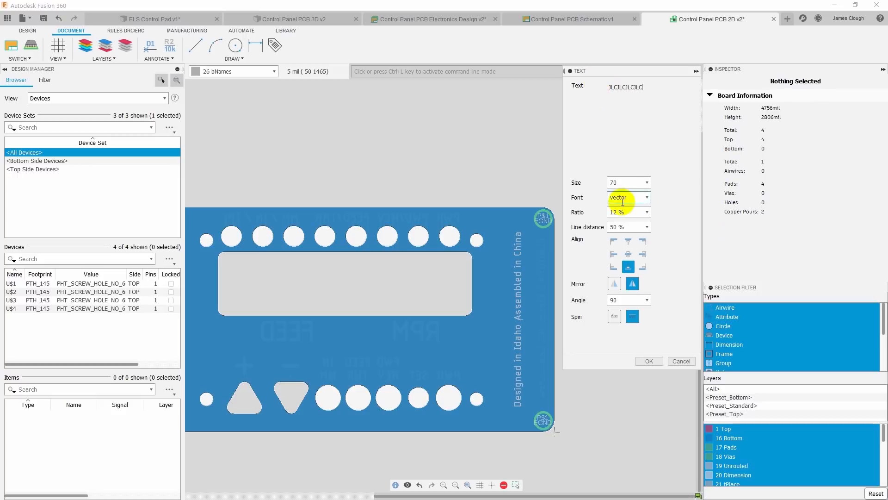
{"action": "left_click", "coordinate": [646, 182]}
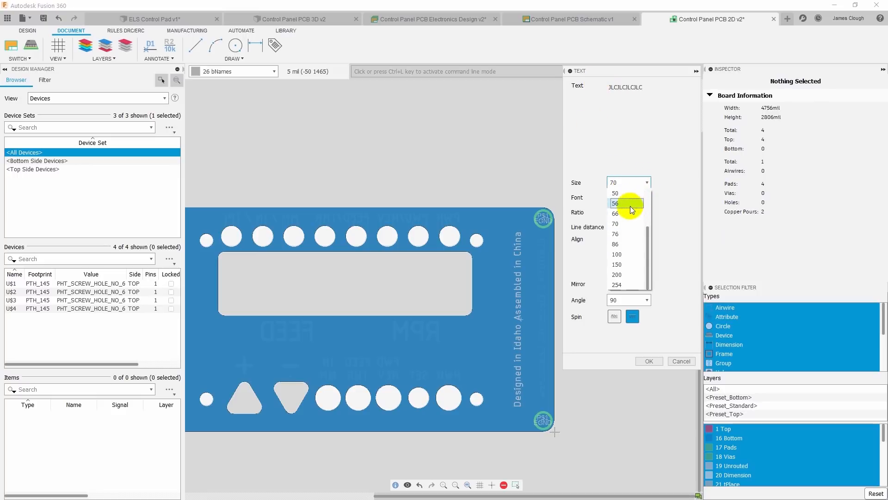
{"action": "left_click", "coordinate": [629, 204]}
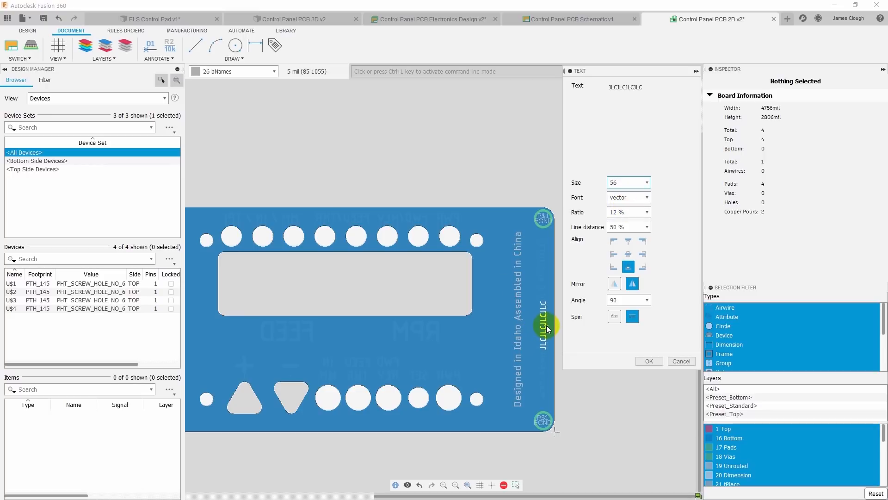
{"action": "left_click", "coordinate": [546, 326]}
{"action": "left_click", "coordinate": [649, 361]}
{"action": "scroll", "coordinate": [491, 270], "scroll_direction": "up", "scroll_amount": 3}
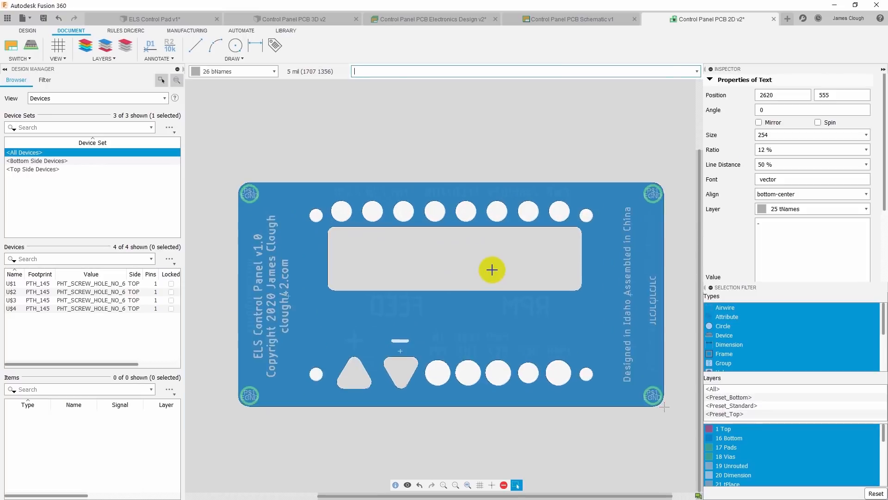
Flip the board back to its top side and make 1 Top the active layer
{"action": "left_click", "coordinate": [95, 59]}
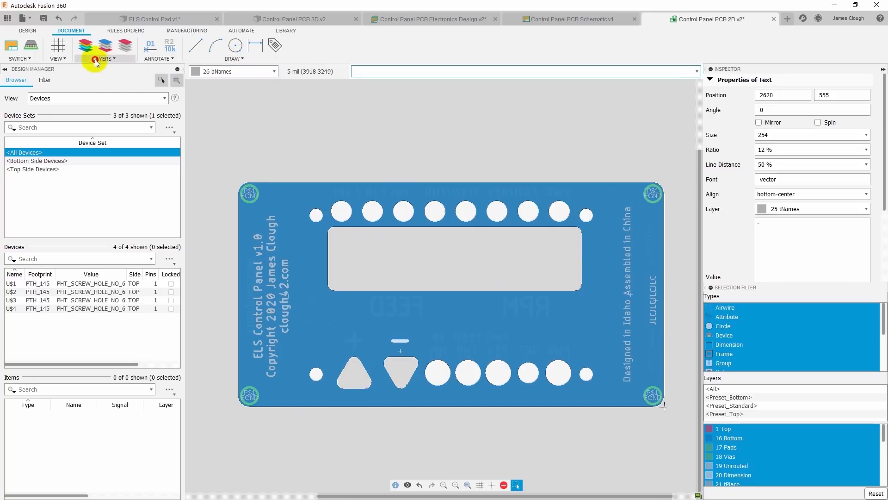
{"action": "left_click", "coordinate": [100, 79]}
{"action": "left_click", "coordinate": [272, 72]}
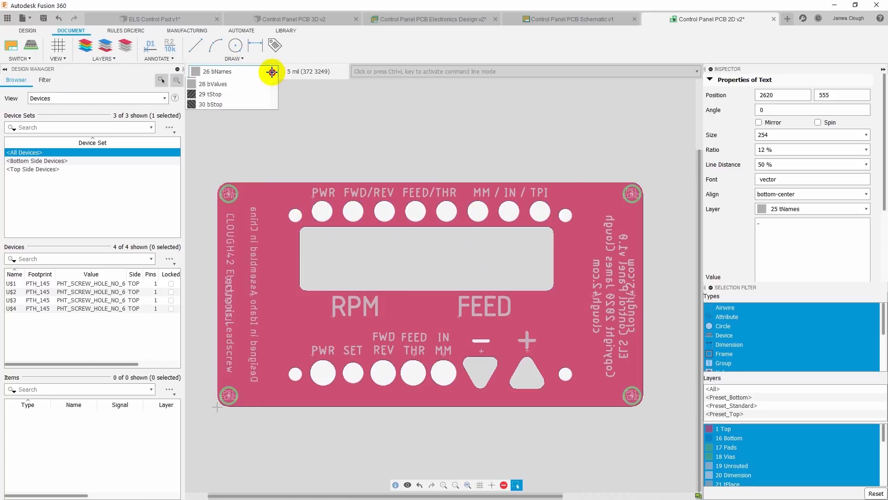
{"action": "left_click", "coordinate": [228, 82]}
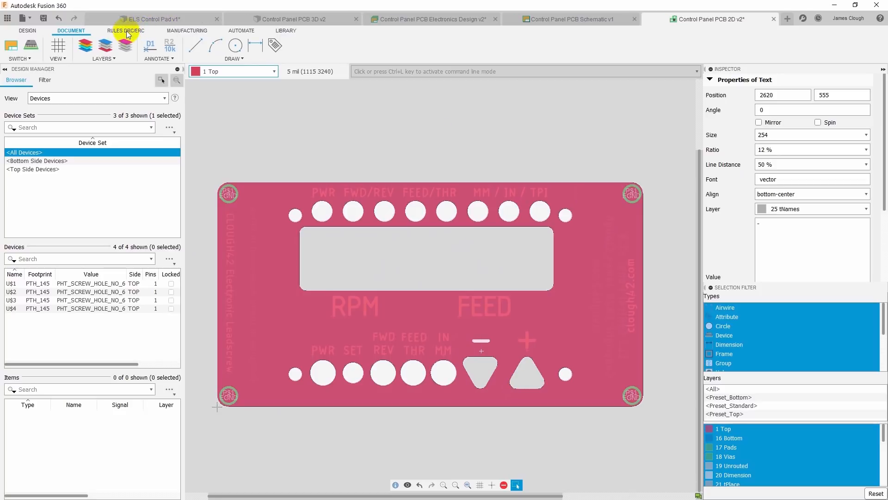
Examine the silkscreen on the top and bottom sides in the manufacturing preview, and close the preview
{"action": "left_click", "coordinate": [190, 31]}
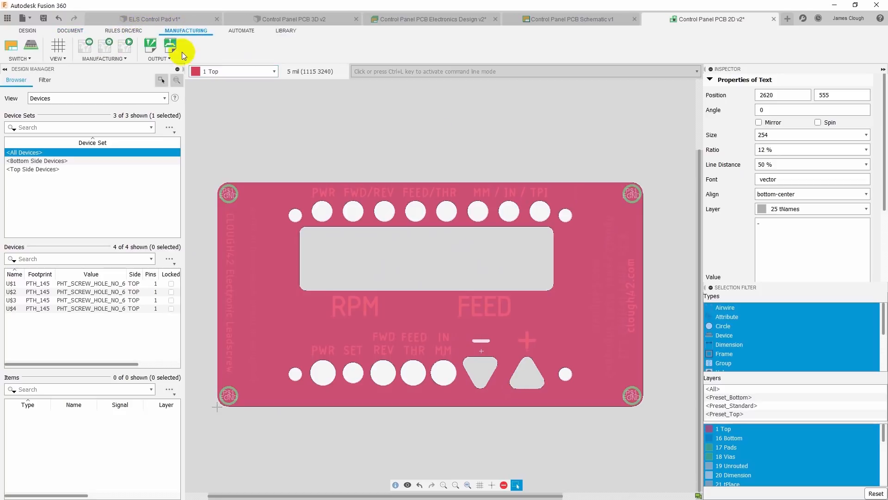
{"action": "left_click", "coordinate": [84, 48]}
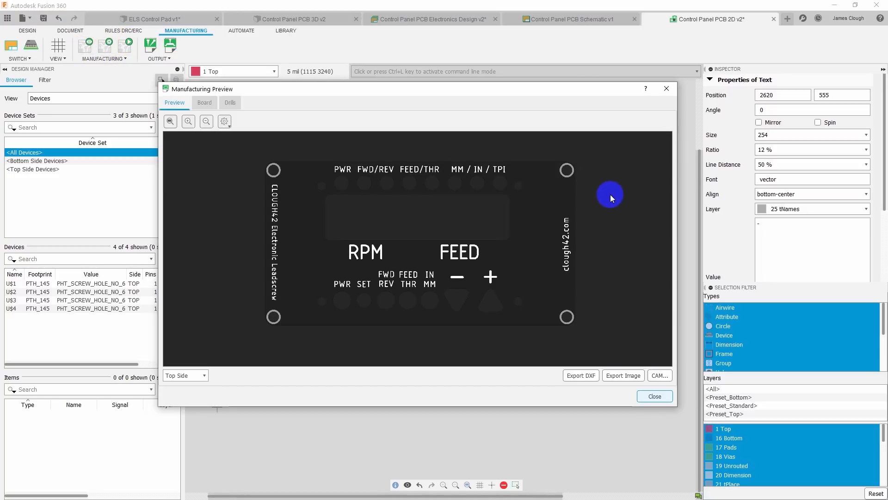
{"action": "left_click", "coordinate": [196, 377]}
{"action": "left_click", "coordinate": [195, 392]}
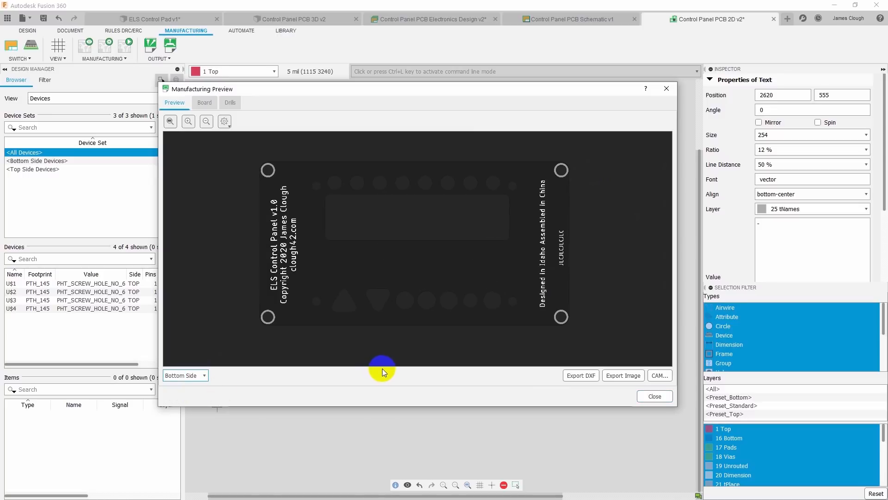
{"action": "left_click", "coordinate": [207, 376]}
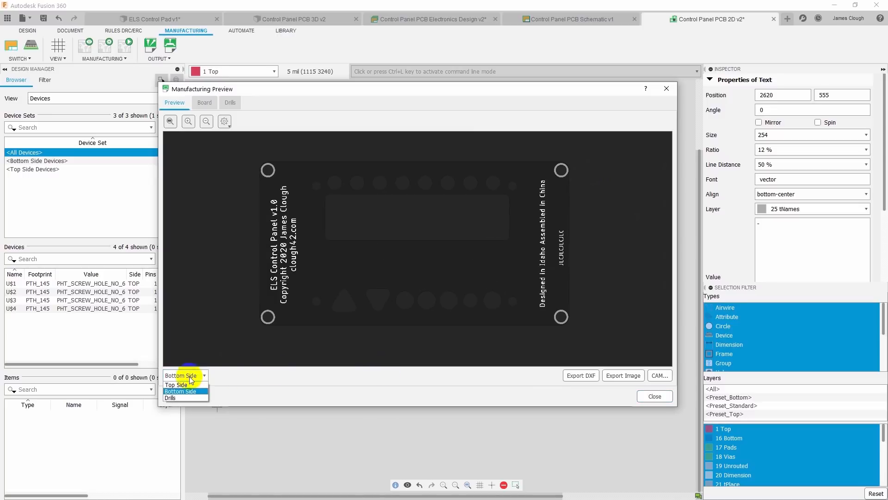
{"action": "left_click", "coordinate": [186, 383]}
{"action": "left_click", "coordinate": [655, 397]}
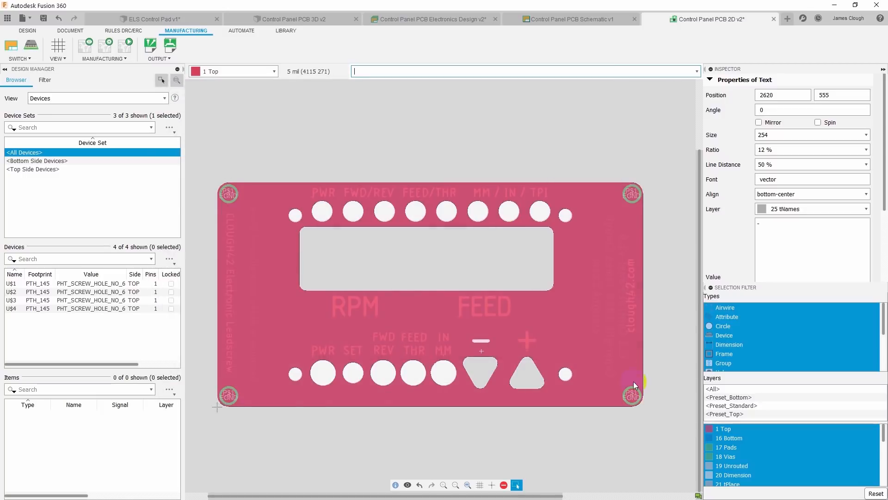
Switch to the 3D PCB and examine the labelled control panel from above and at an angle
{"action": "left_click", "coordinate": [31, 46]}
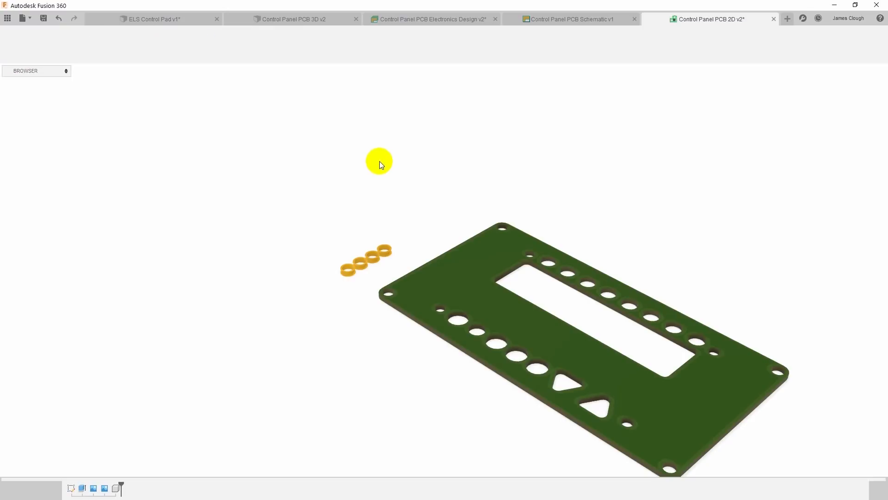
{"action": "middle_click_drag", "start_coordinate": [621, 337], "coordinate": [475, 282]}
{"action": "scroll", "coordinate": [451, 242], "scroll_direction": "down", "scroll_amount": 1}
{"action": "scroll", "coordinate": [453, 215], "scroll_direction": "down", "scroll_amount": 2}
{"action": "scroll", "coordinate": [601, 250], "scroll_direction": "up", "scroll_amount": 1}
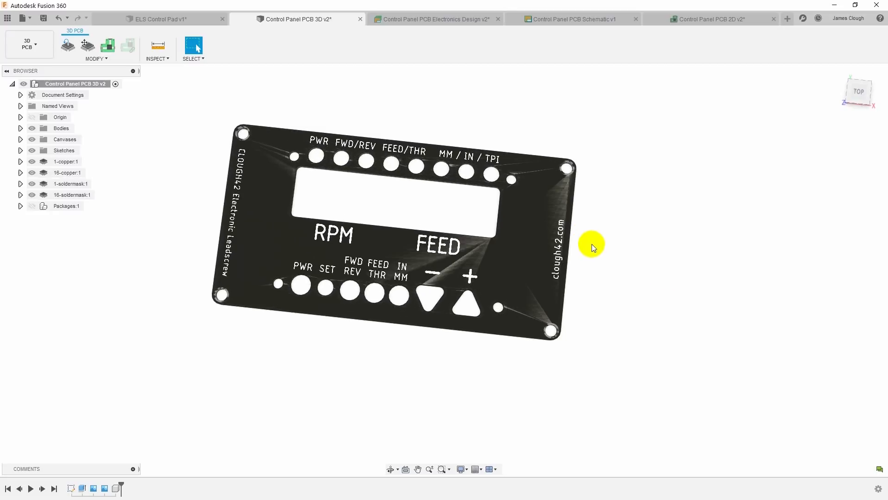
{"action": "middle_click_drag", "start_coordinate": [591, 243], "coordinate": [460, 114], "text": "shift"}
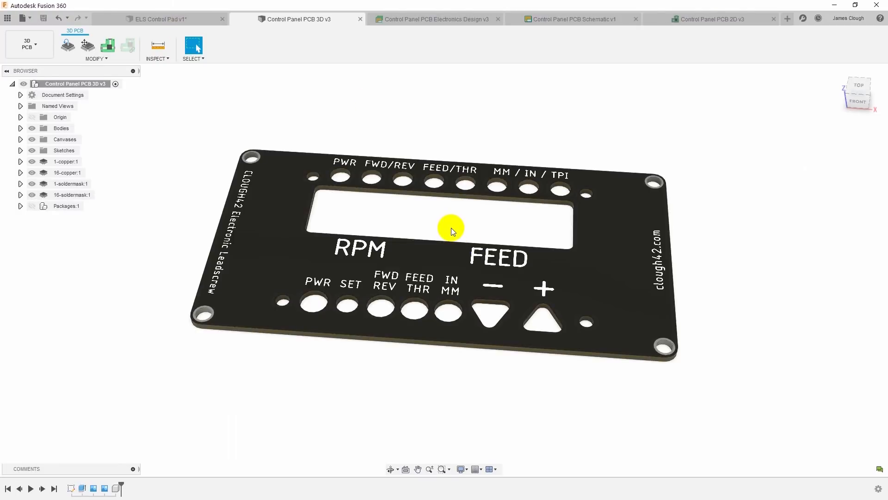
Switch to the ELS Control Pad design, hide Sketch22 and collapse the list of sketches
{"action": "left_click", "coordinate": [175, 20]}
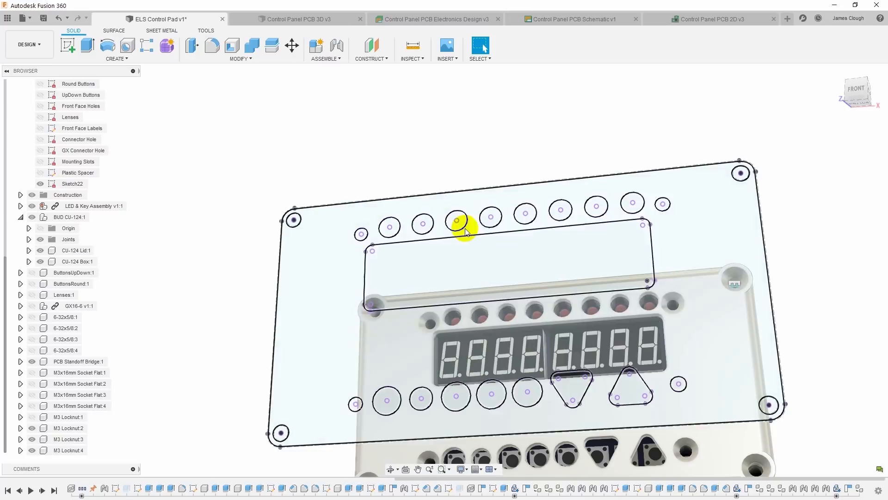
{"action": "scroll", "coordinate": [56, 148], "scroll_direction": "up", "scroll_amount": 5}
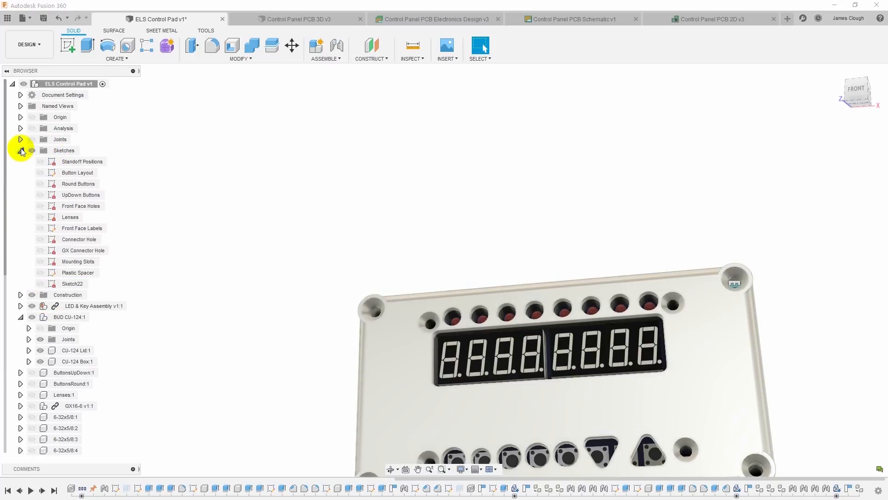
{"action": "left_click", "coordinate": [20, 151]}
{"action": "scroll", "coordinate": [490, 334], "scroll_direction": "down", "scroll_amount": 3}
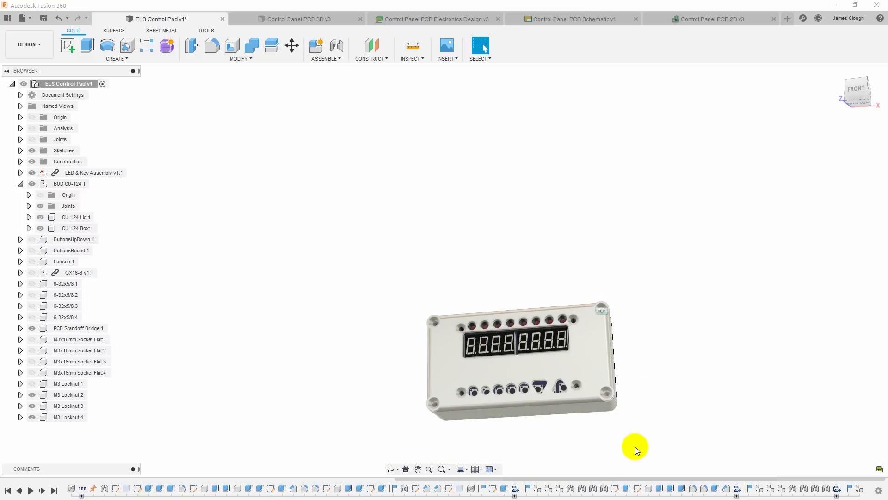
{"action": "scroll", "coordinate": [522, 355], "scroll_direction": "up", "scroll_amount": 2}
{"action": "scroll", "coordinate": [522, 354], "scroll_direction": "up", "scroll_amount": 2}
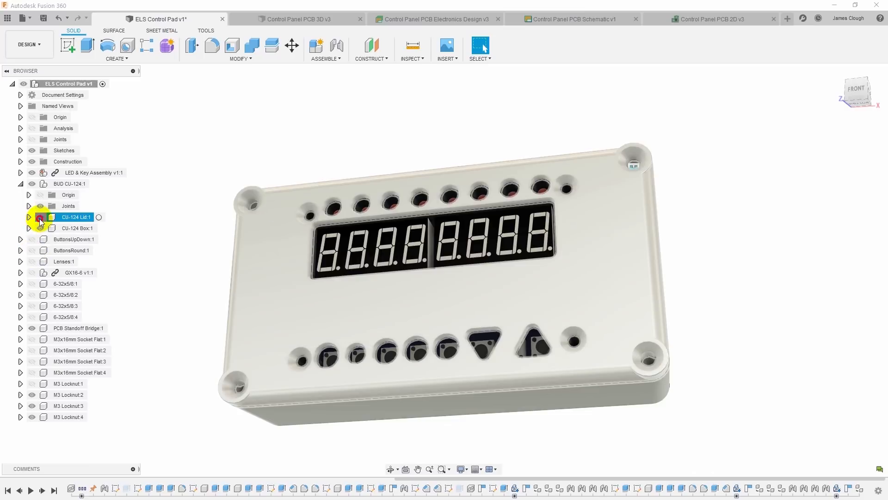
Hide the CU-124 lid and the rest of the BUD CU-124 enclosure, leaving the display board and standoff bridge visible
{"action": "left_click", "coordinate": [40, 218]}
{"action": "middle_click_drag", "start_coordinate": [768, 241], "coordinate": [765, 260], "text": "shift"}
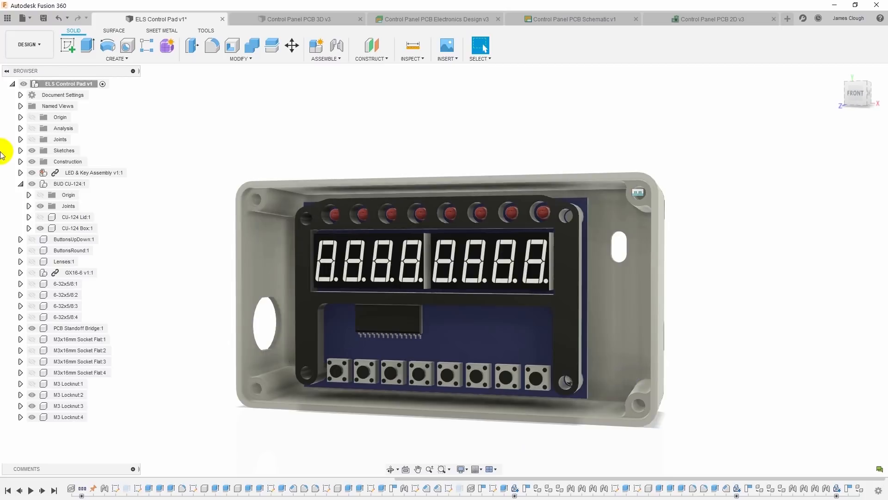
{"action": "left_click", "coordinate": [32, 184]}
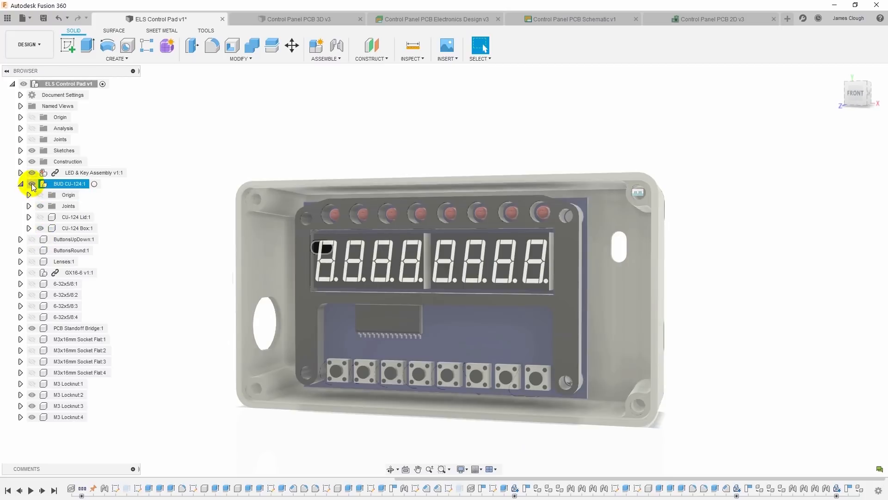
{"action": "left_click", "coordinate": [31, 184]}
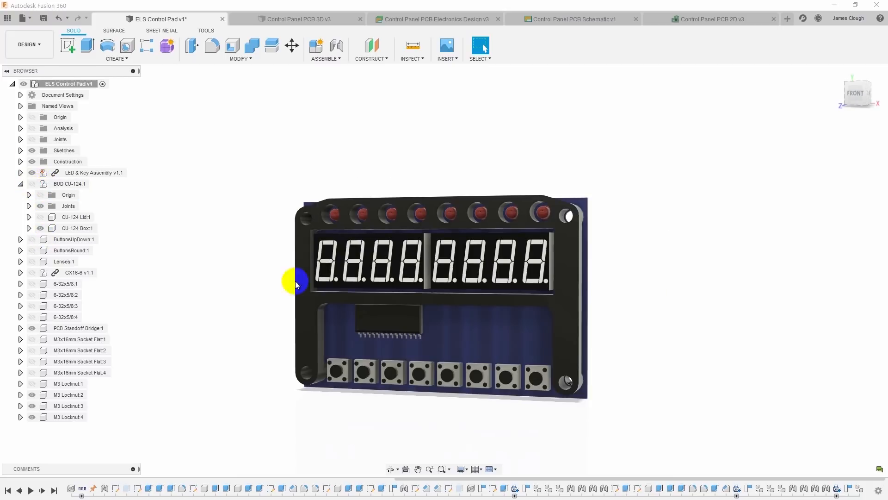
{"action": "middle_click_drag", "start_coordinate": [690, 279], "coordinate": [712, 258], "text": "shift"}
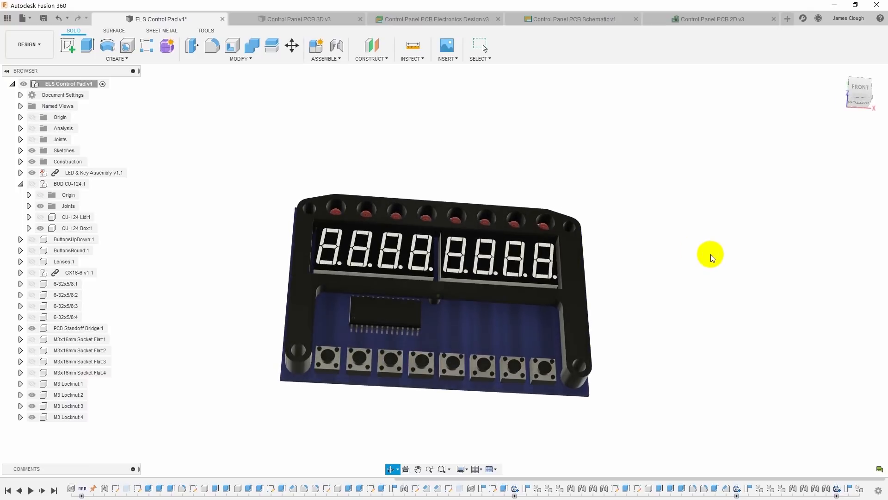
Refresh the project data, insert Control Panel PCB 3D into the design and move it 45 mm along Z
{"action": "left_click", "coordinate": [7, 20]}
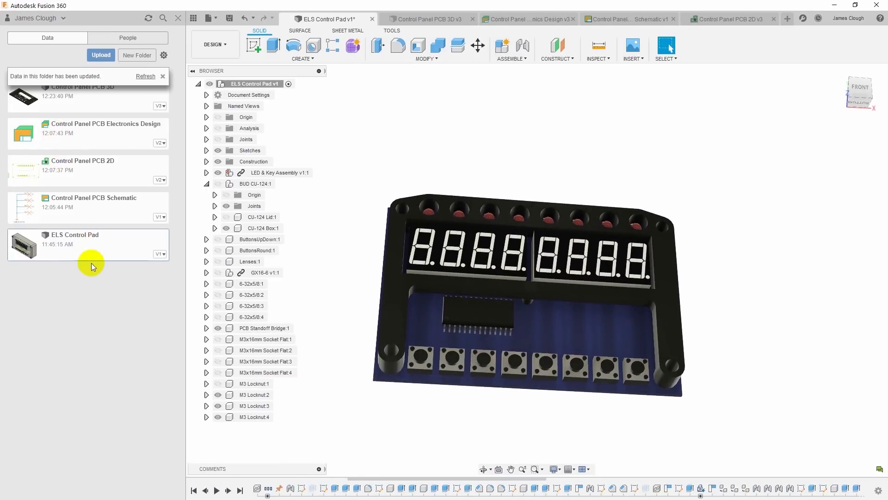
{"action": "left_click", "coordinate": [149, 77]}
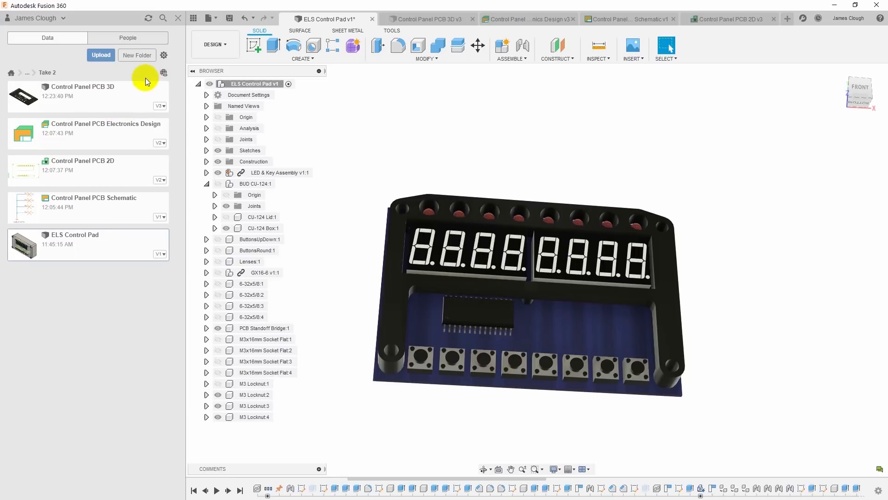
{"action": "left_click_drag", "start_coordinate": [65, 160], "coordinate": [389, 144]}
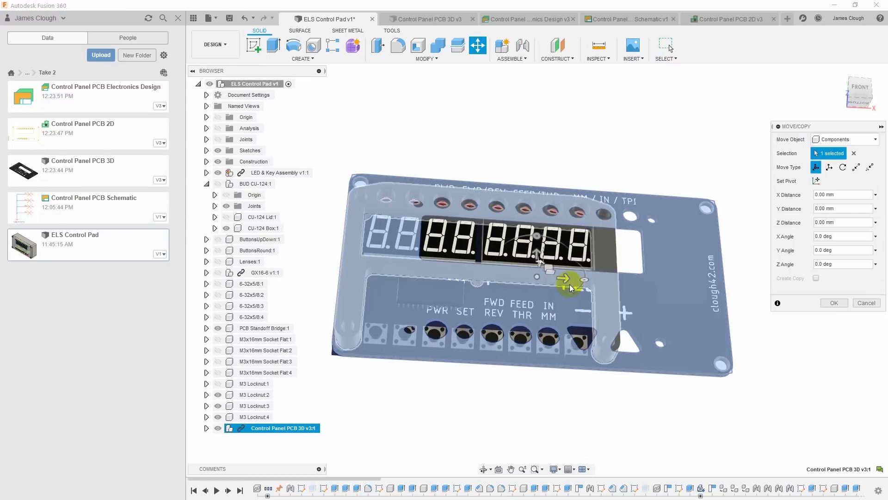
{"action": "left_click_drag", "start_coordinate": [538, 255], "coordinate": [565, 169]}
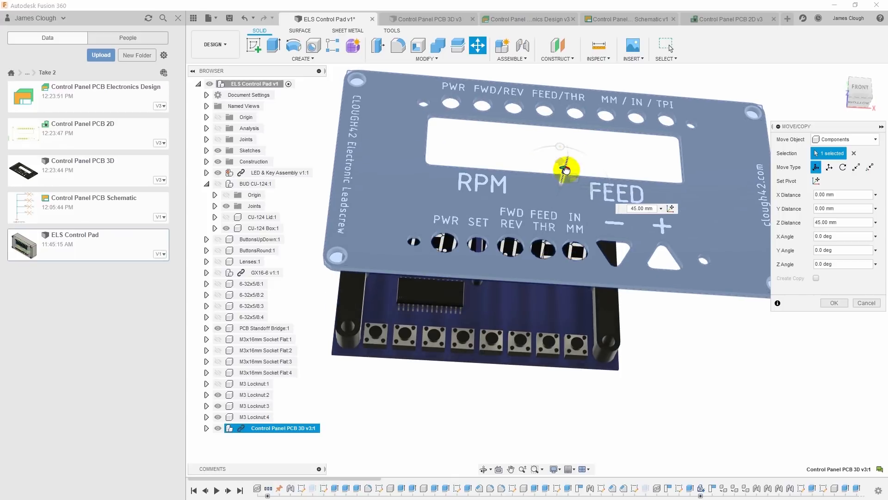
{"action": "left_click", "coordinate": [831, 303]}
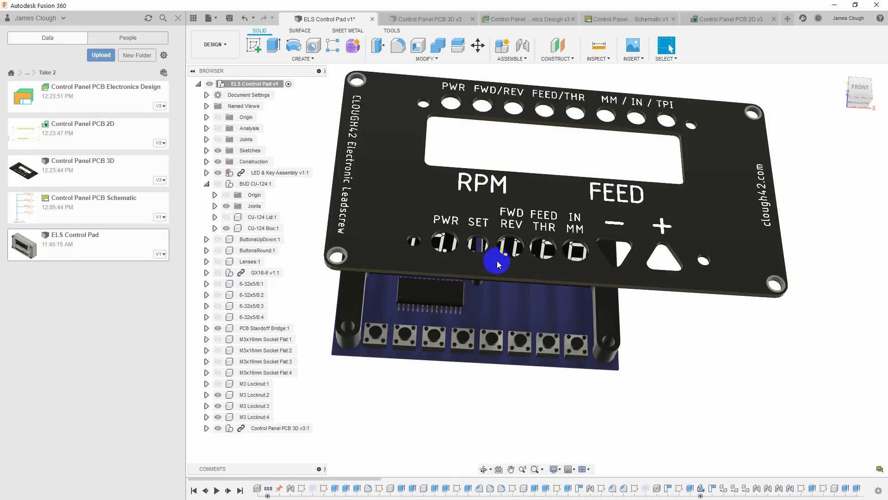
{"action": "left_click", "coordinate": [180, 19]}
{"action": "middle_click_drag", "start_coordinate": [428, 250], "coordinate": [352, 298], "text": "shift"}
{"action": "scroll", "coordinate": [351, 299], "scroll_direction": "down", "scroll_amount": 1}
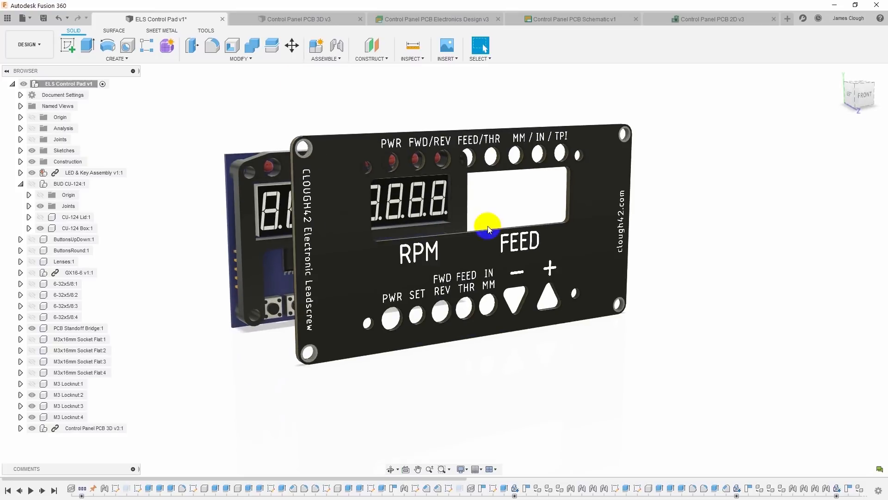
Lock the parts of the inserted Control Panel PCB 3D together in a rigid group with child components included
{"action": "left_click_drag", "start_coordinate": [335, 254], "coordinate": [796, 376]}
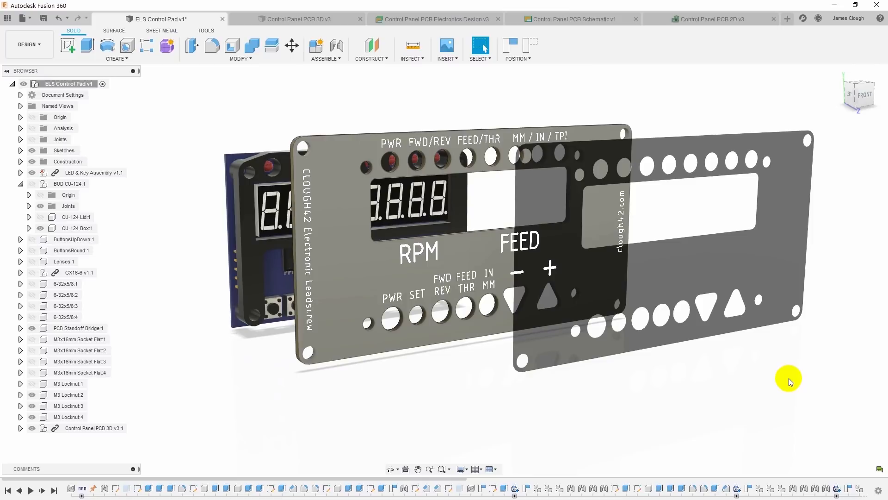
{"action": "key", "text": "ctrl+z"}
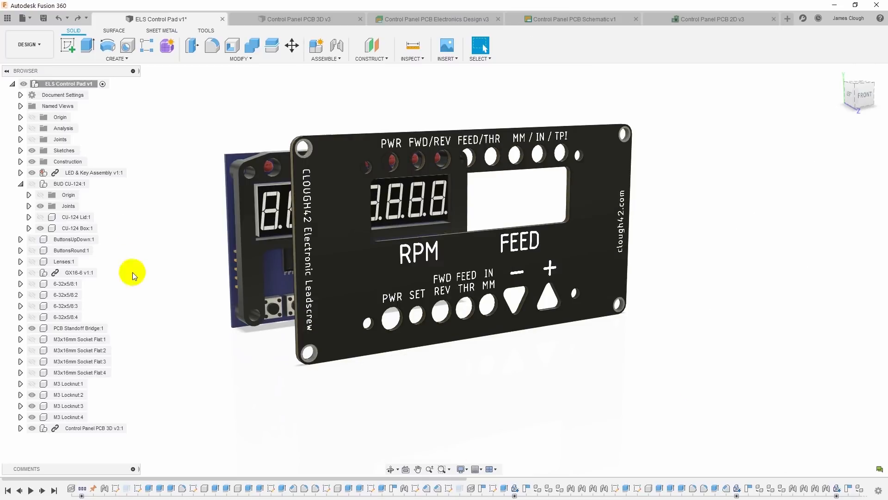
{"action": "left_click", "coordinate": [71, 428]}
{"action": "right_click", "coordinate": [71, 428]}
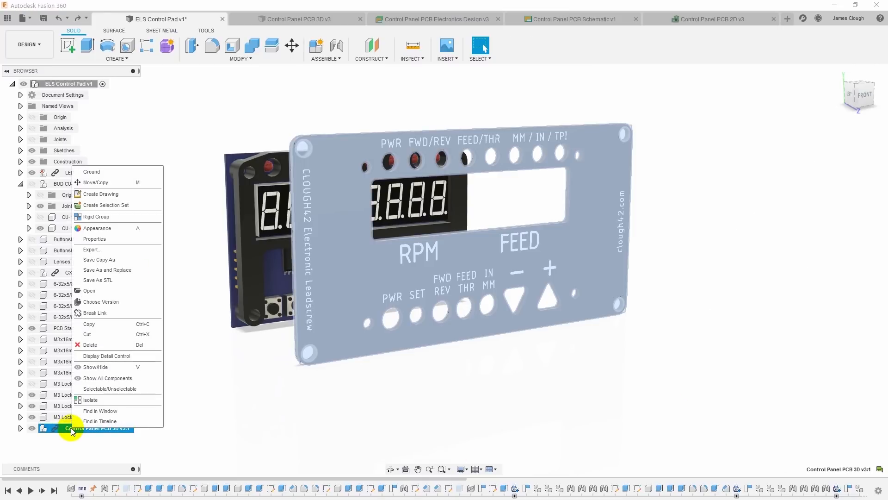
{"action": "left_click", "coordinate": [114, 226]}
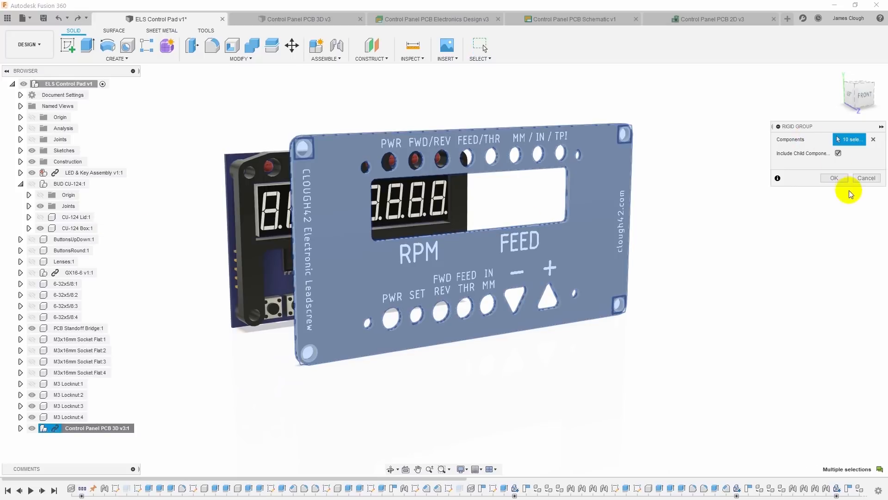
{"action": "left_click", "coordinate": [838, 179]}
{"action": "left_click", "coordinate": [369, 227]}
{"action": "left_click_drag", "start_coordinate": [350, 224], "coordinate": [407, 229]}
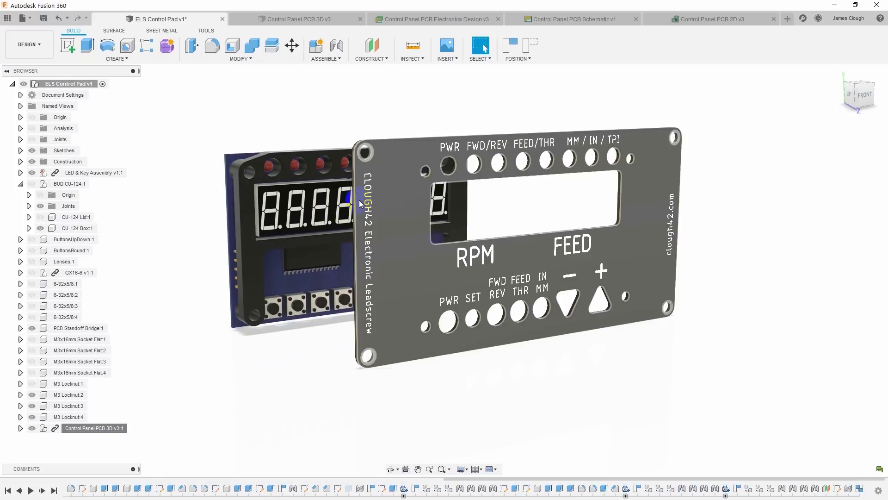
Join the small upper mounting hole on the panel's rear soldermask to the matching hole of the PCB Standoff Bridge with zero offset
{"action": "left_click", "coordinate": [365, 163]}
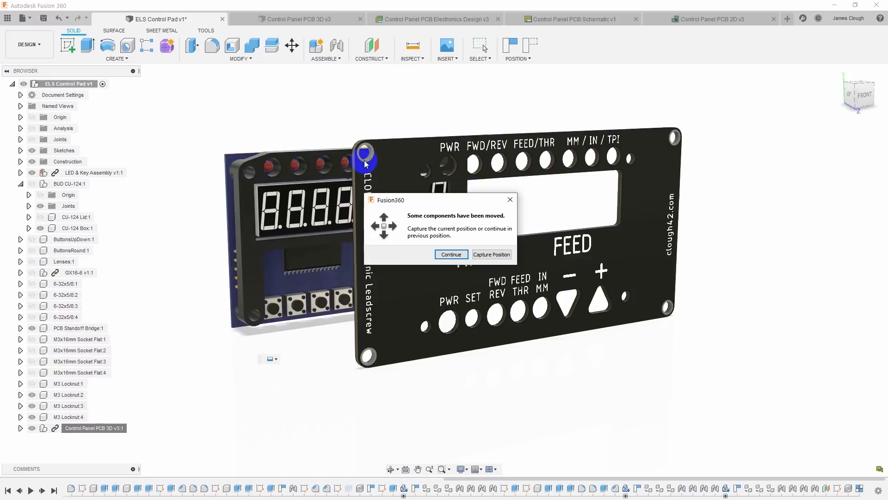
{"action": "left_click", "coordinate": [452, 254]}
{"action": "scroll", "coordinate": [303, 148], "scroll_direction": "up", "scroll_amount": 10}
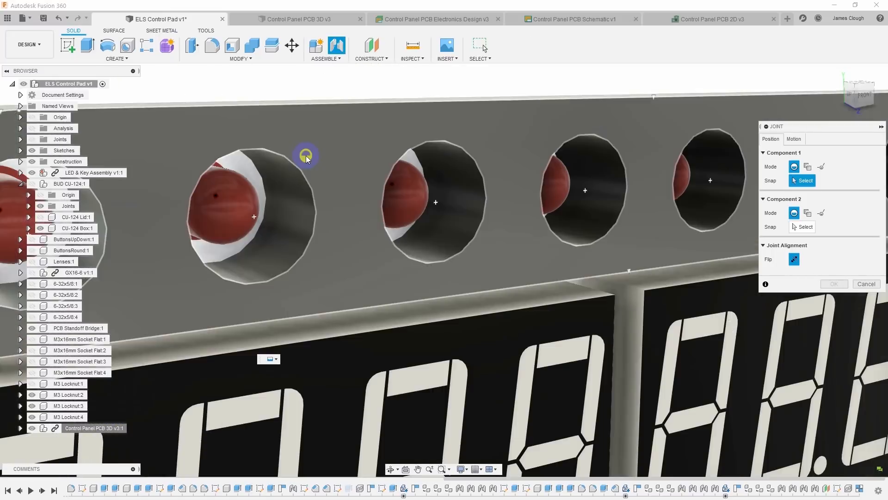
{"action": "scroll", "coordinate": [306, 156], "scroll_direction": "down", "scroll_amount": 10}
{"action": "middle_click_drag", "start_coordinate": [303, 151], "coordinate": [270, 162], "text": "shift"}
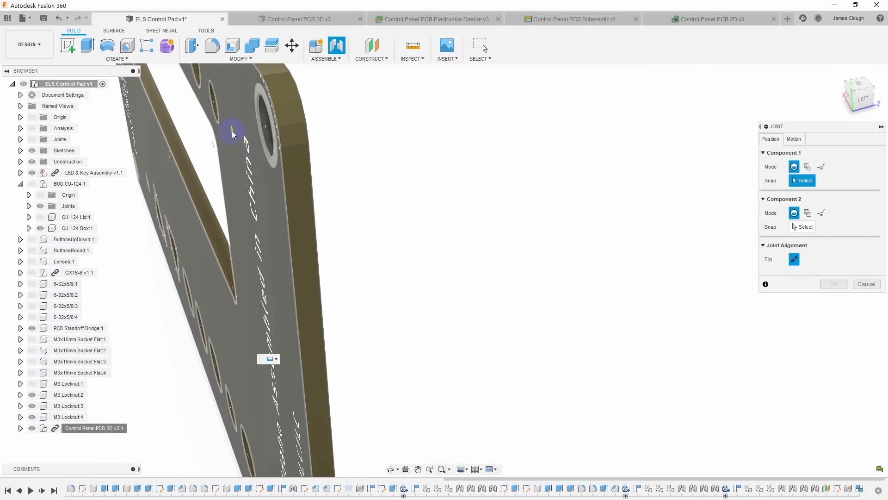
{"action": "left_click", "coordinate": [219, 121]}
{"action": "left_click", "coordinate": [218, 122]}
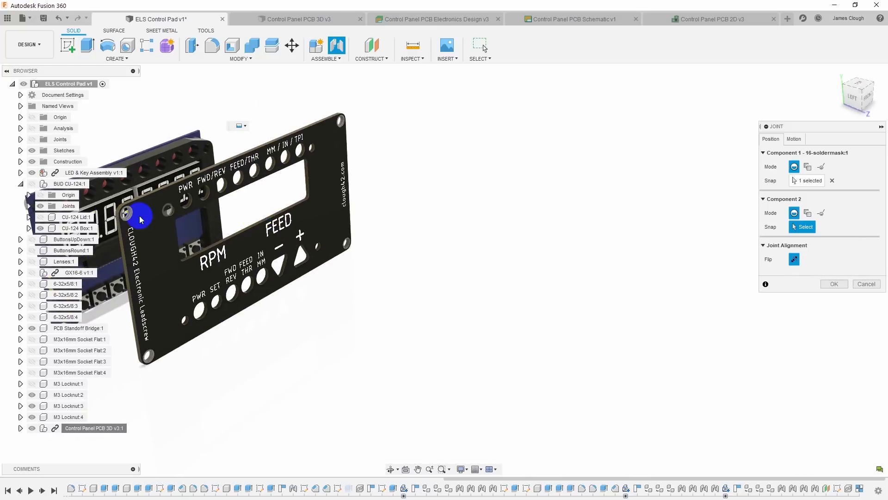
{"action": "scroll", "coordinate": [366, 226], "scroll_direction": "up", "scroll_amount": 5}
{"action": "scroll", "coordinate": [365, 226], "scroll_direction": "up", "scroll_amount": 5}
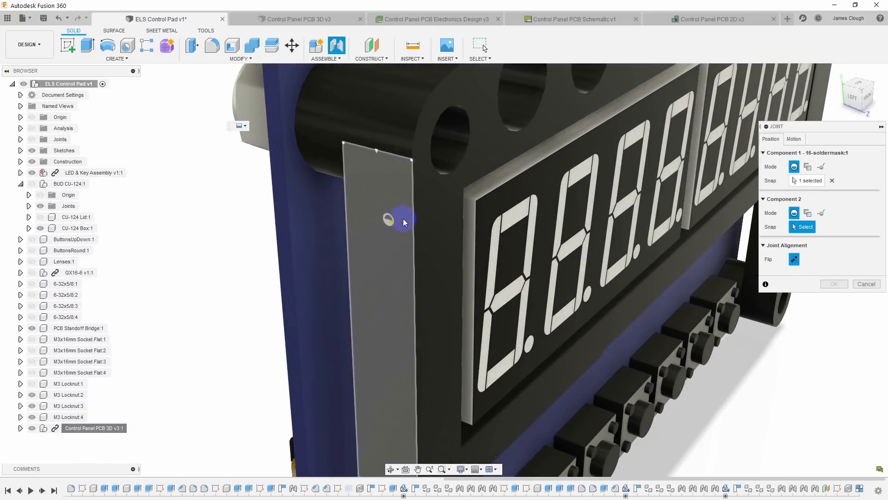
{"action": "left_click", "coordinate": [446, 176]}
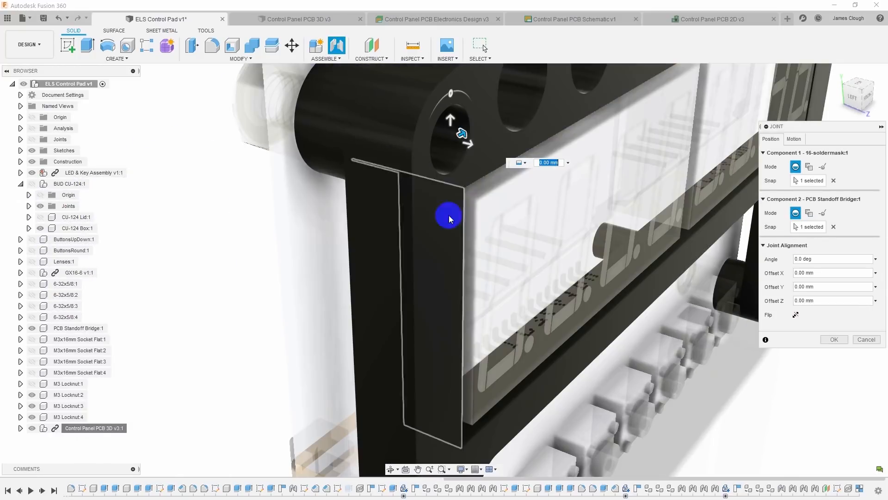
{"action": "scroll", "coordinate": [476, 278], "scroll_direction": "down", "scroll_amount": 2}
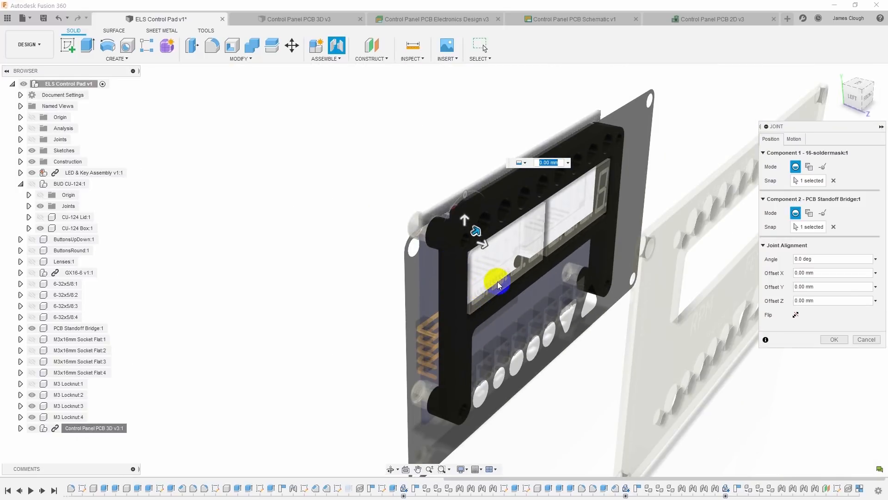
{"action": "left_click", "coordinate": [834, 339]}
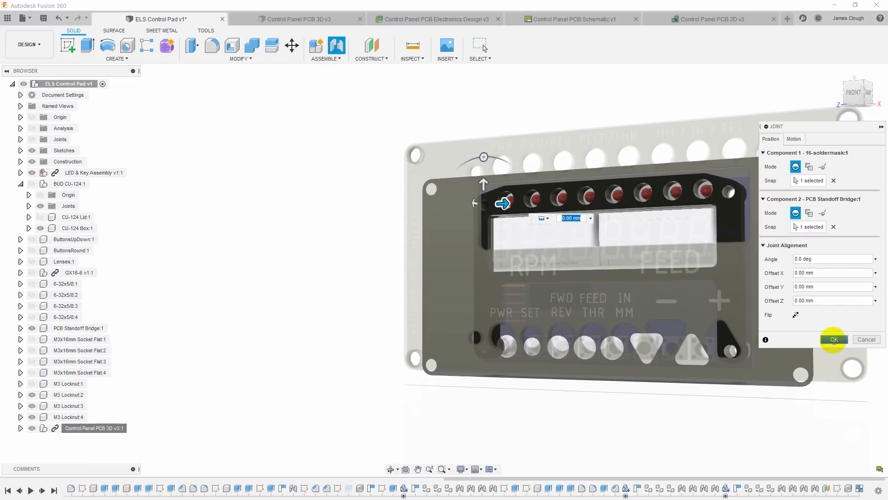
Check the panel's alignment over the display and buttons, and show the BUD CU-124 enclosure around it again
{"action": "middle_click_drag", "start_coordinate": [731, 284], "coordinate": [445, 265], "text": "shift"}
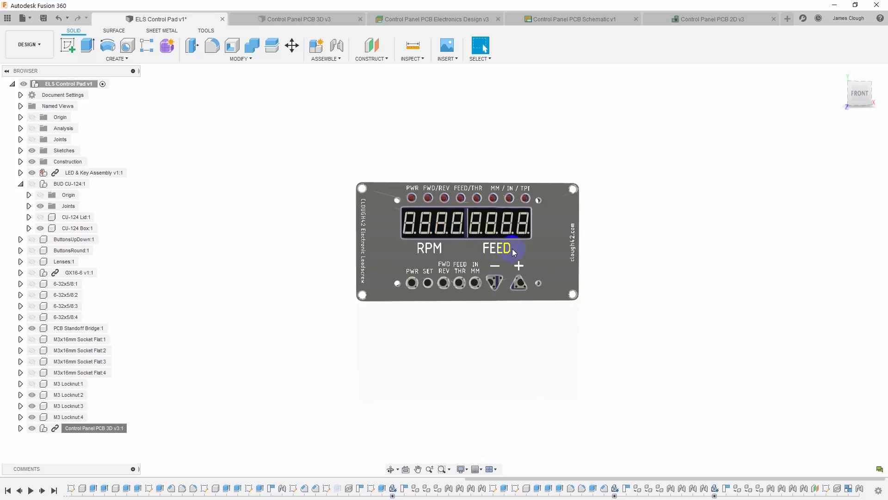
{"action": "middle_click_drag", "start_coordinate": [570, 279], "coordinate": [557, 268], "text": "shift"}
{"action": "scroll", "coordinate": [501, 249], "scroll_direction": "down", "scroll_amount": 2}
{"action": "scroll", "coordinate": [501, 250], "scroll_direction": "up", "scroll_amount": 3}
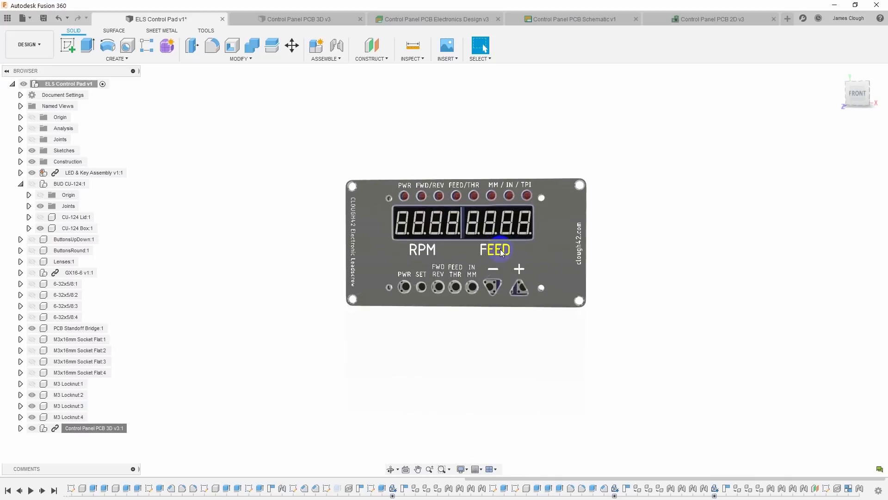
{"action": "scroll", "coordinate": [500, 250], "scroll_direction": "up", "scroll_amount": 3}
{"action": "middle_click_drag", "start_coordinate": [698, 234], "coordinate": [657, 250], "text": "shift"}
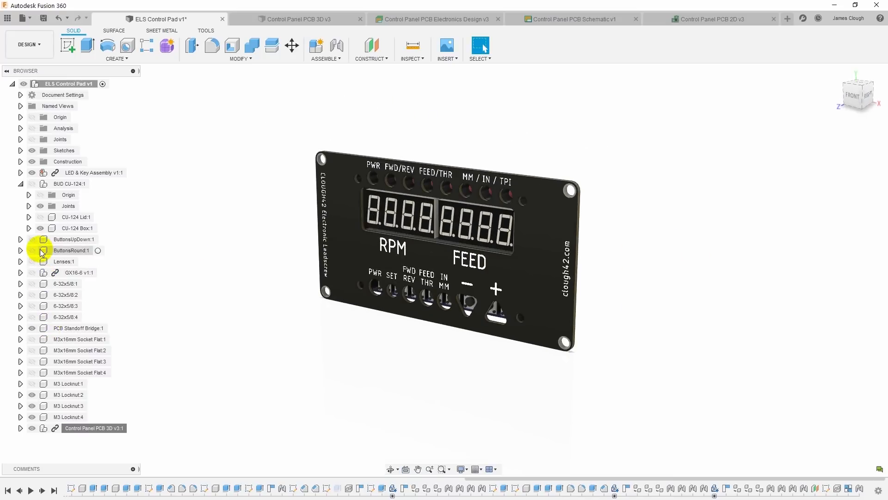
{"action": "left_click", "coordinate": [32, 184]}
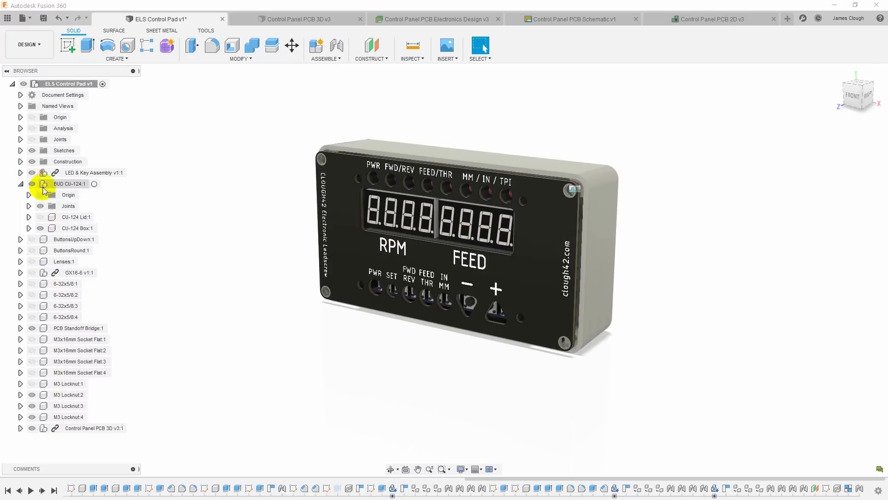
{"action": "mouse_move", "coordinate": [671, 232]}
{"action": "middle_mouse_down", "text": "shift"}
{"action": "mouse_move", "coordinate": [629, 234]}
{"action": "mouse_move", "coordinate": [686, 232]}
{"action": "middle_mouse_up", "text": "shift"}
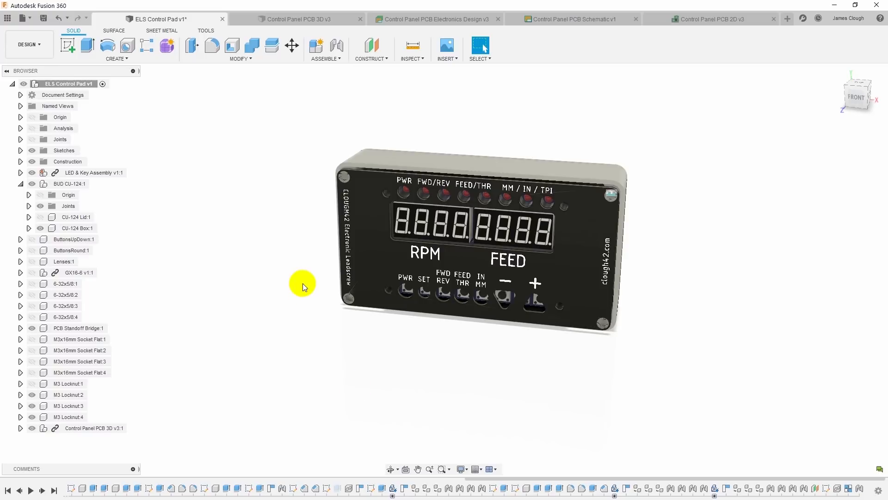
{"action": "scroll", "coordinate": [546, 234], "scroll_direction": "up", "scroll_amount": 3}
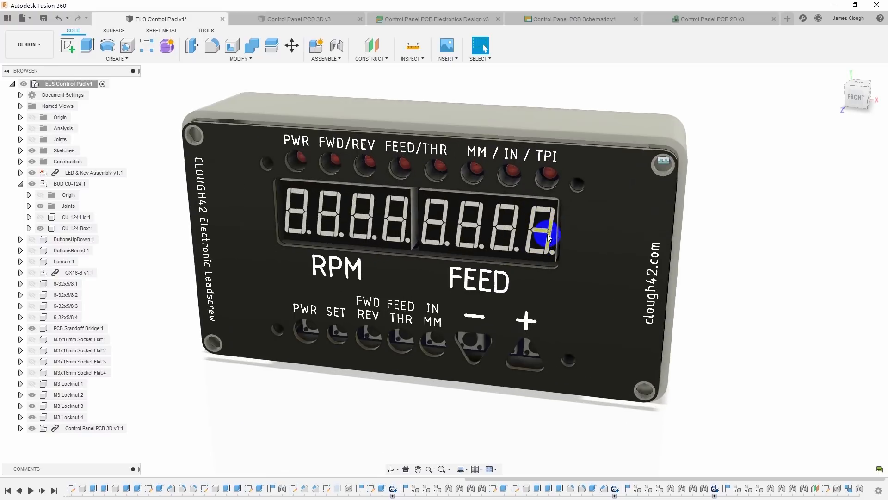
Paste a copy of the BUD CU-124 enclosure component in place, without moving it
{"action": "left_click", "coordinate": [40, 185]}
{"action": "left_click", "coordinate": [43, 184]}
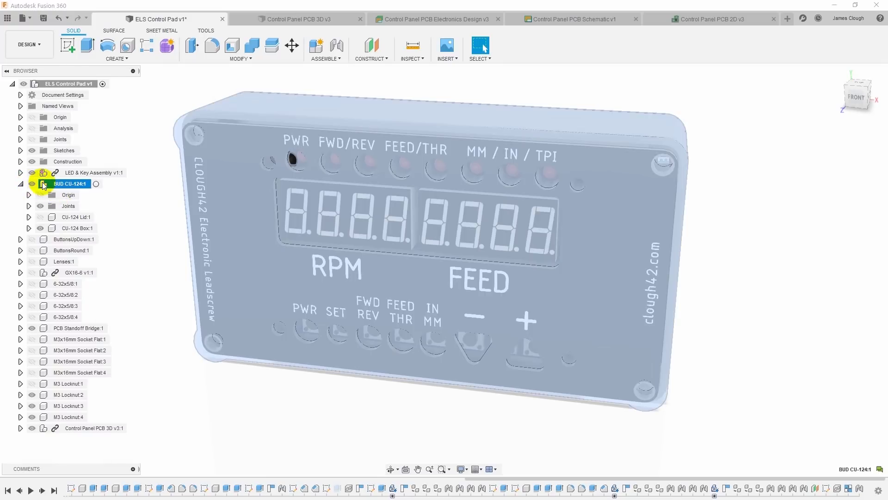
{"action": "double_click", "coordinate": [43, 184]}
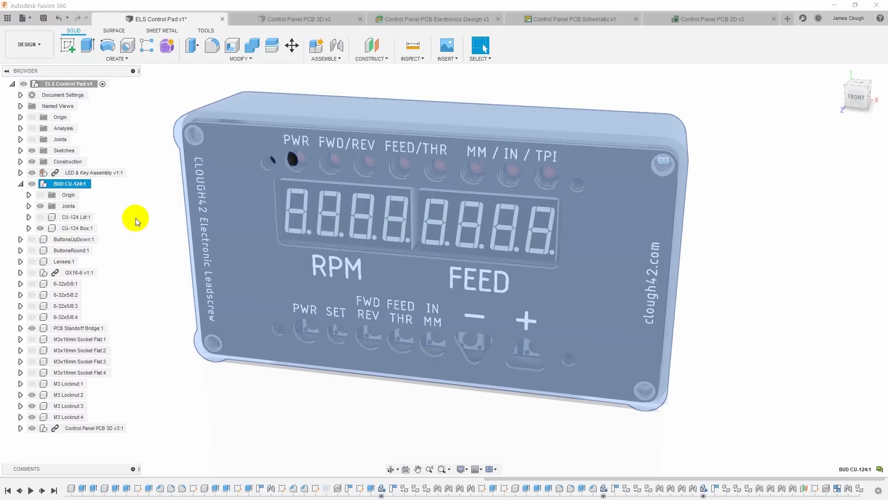
{"action": "key", "text": "ctrl+v"}
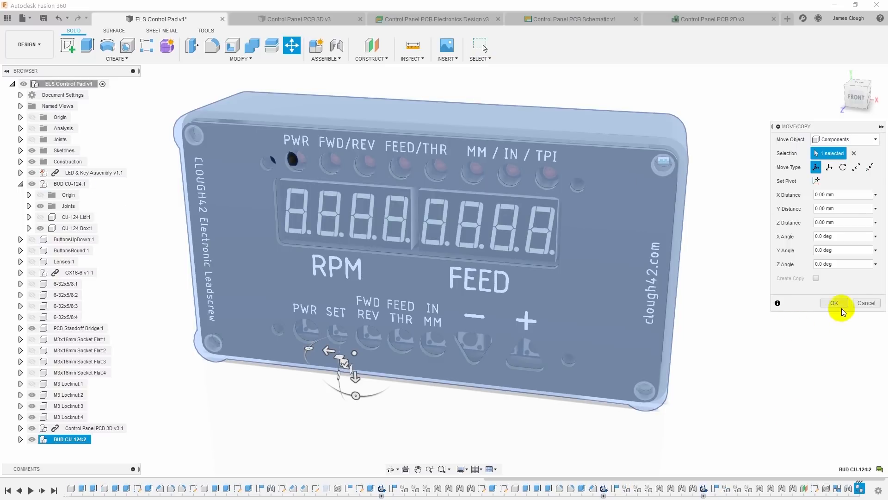
{"action": "left_click", "coordinate": [835, 303]}
Hide the original BUD CU-124:1 and move the copied enclosure freely away from the panel to expose its corner screw bosses
{"action": "left_click", "coordinate": [32, 184]}
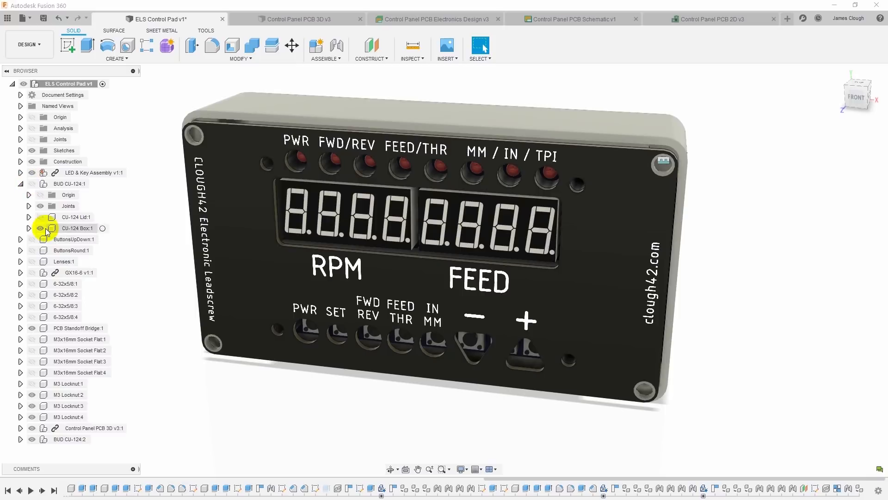
{"action": "left_click", "coordinate": [20, 439]}
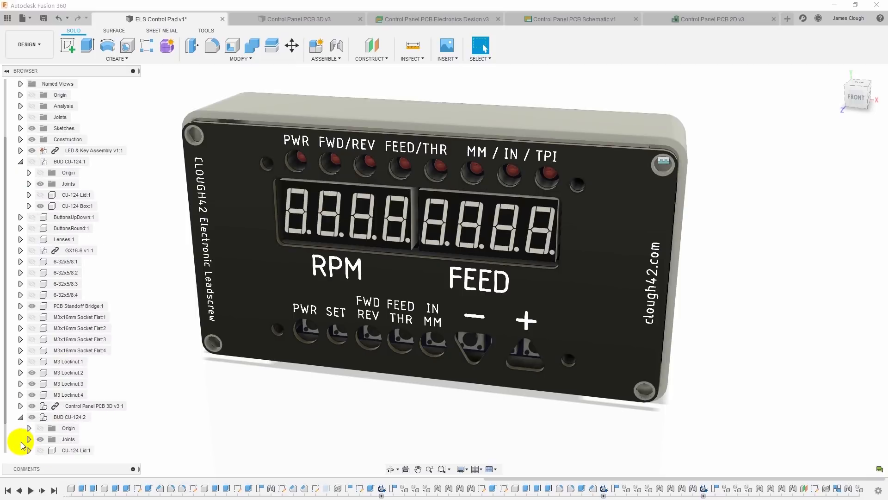
{"action": "left_click_drag", "start_coordinate": [338, 115], "coordinate": [362, 65]}
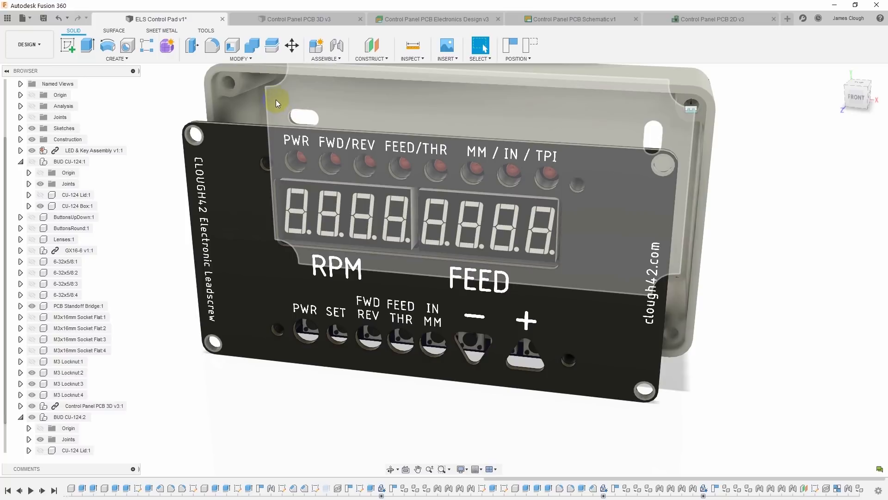
{"action": "left_click", "coordinate": [266, 106]}
{"action": "left_click", "coordinate": [451, 255]}
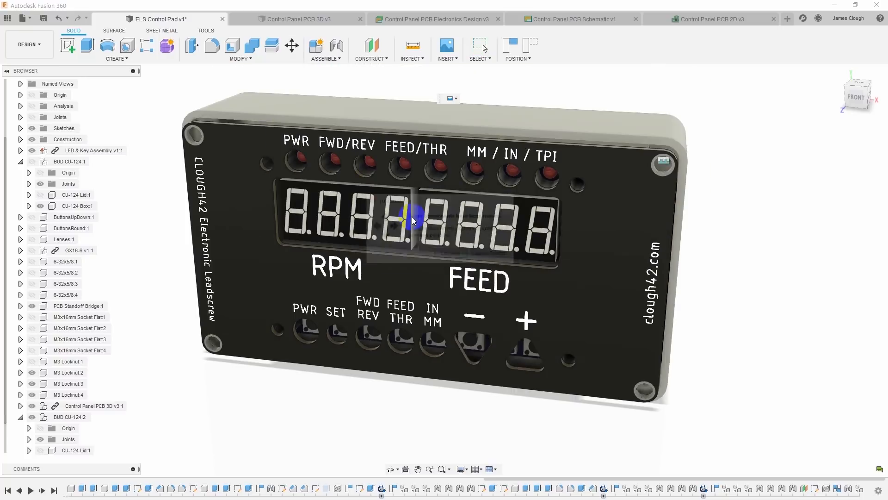
{"action": "key", "text": "j"}
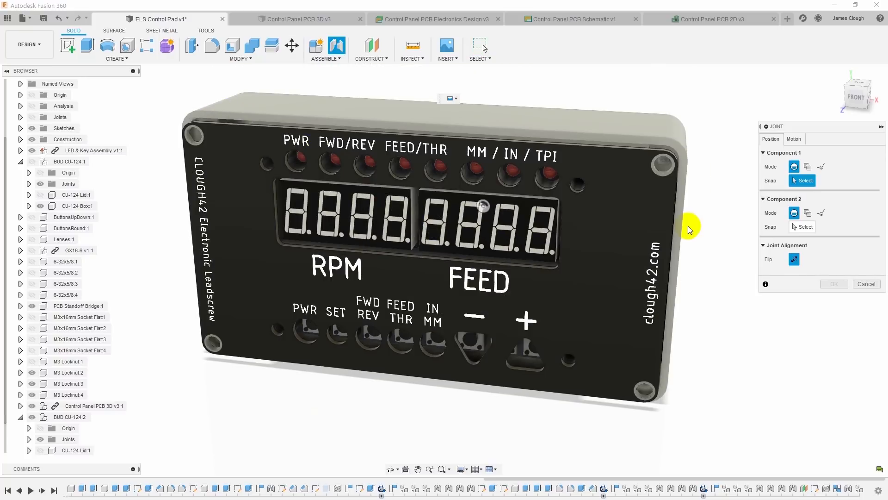
{"action": "left_click", "coordinate": [874, 286]}
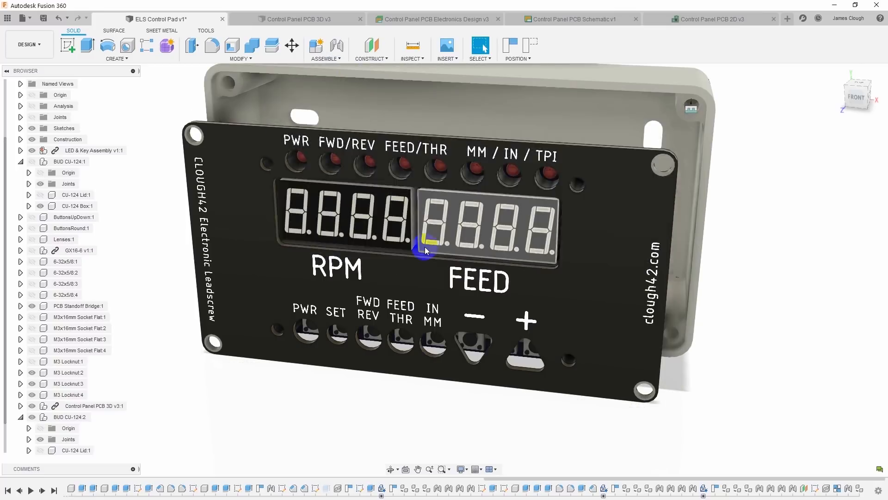
Capture the moved position and join the copied box's corner screw boss to the matching corner mounting hole on the panel's rear
{"action": "key", "text": "j"}
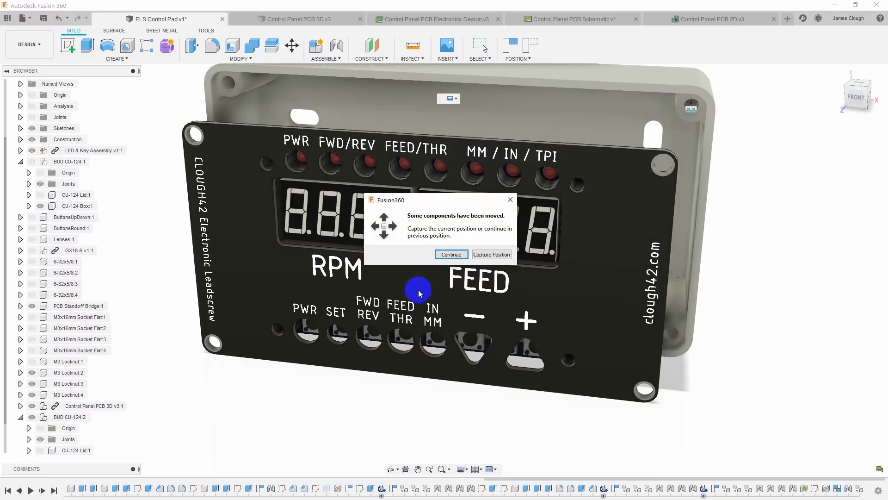
{"action": "left_click", "coordinate": [492, 255]}
{"action": "scroll", "coordinate": [222, 101], "scroll_direction": "up", "scroll_amount": 6}
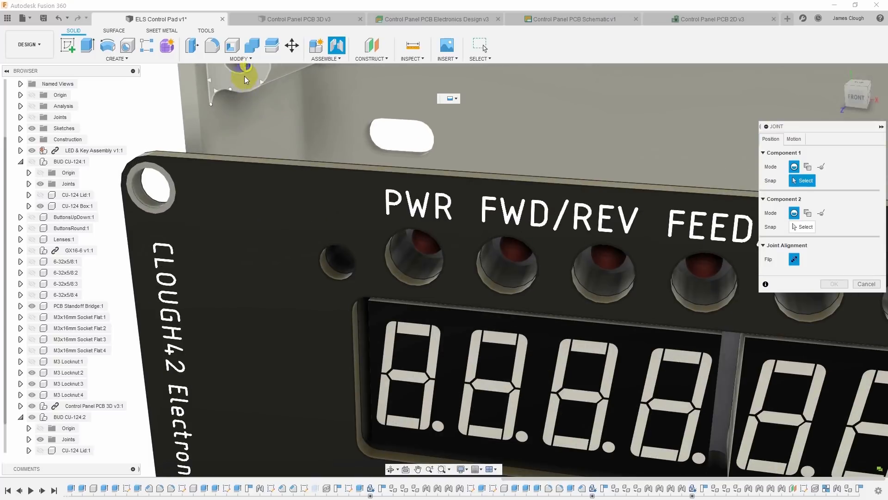
{"action": "left_click", "coordinate": [245, 77]}
{"action": "middle_click_drag", "start_coordinate": [213, 186], "coordinate": [332, 188], "text": "shift"}
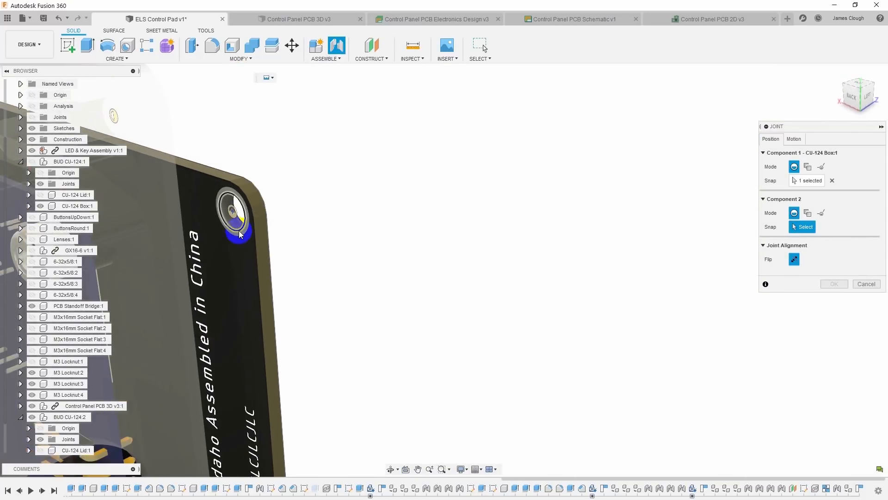
{"action": "scroll", "coordinate": [240, 234], "scroll_direction": "up", "scroll_amount": 3}
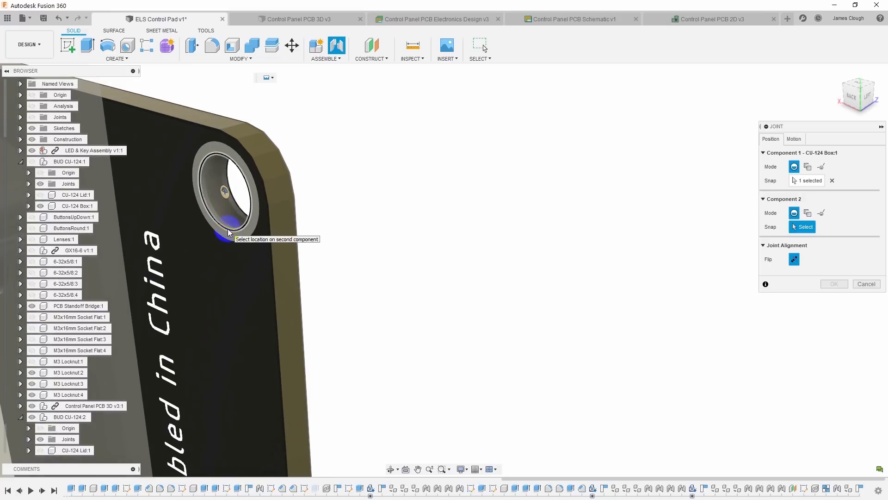
{"action": "left_click", "coordinate": [229, 233]}
{"action": "middle_click_drag", "start_coordinate": [308, 228], "coordinate": [240, 208], "text": "shift"}
{"action": "scroll", "coordinate": [423, 243], "scroll_direction": "down", "scroll_amount": 3}
{"action": "middle_click_drag", "start_coordinate": [453, 299], "coordinate": [440, 230], "text": "shift"}
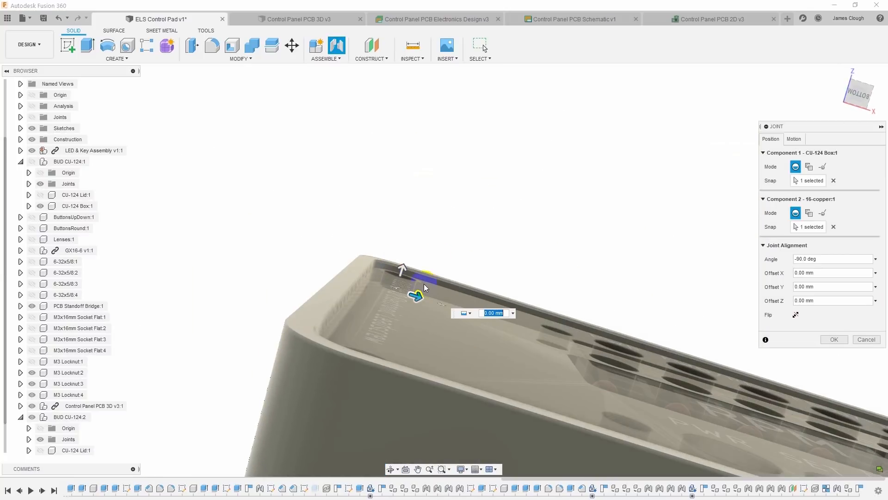
Adjust the joint's depth offset so the panel seats in the front recess of the box, and create the joint
{"action": "scroll", "coordinate": [424, 269], "scroll_direction": "up", "scroll_amount": 4}
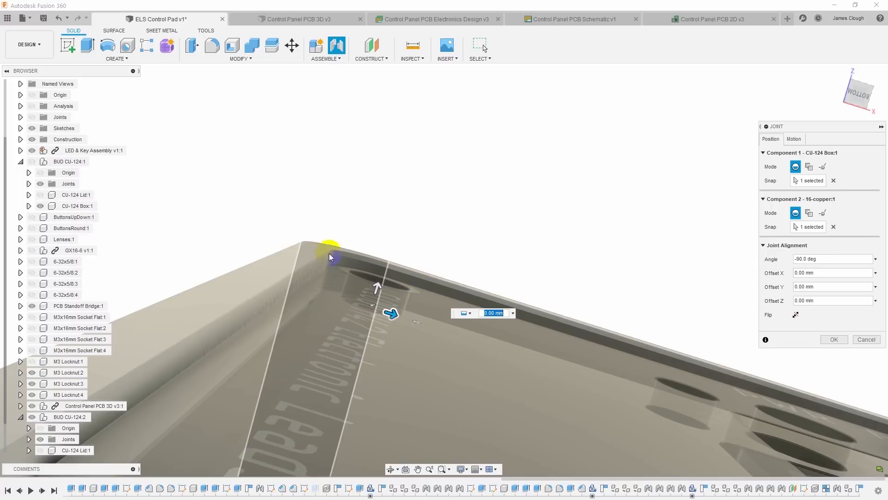
{"action": "mouse_move", "coordinate": [378, 288]}
{"action": "left_mouse_down"}
{"action": "mouse_move", "coordinate": [383, 273]}
{"action": "mouse_move", "coordinate": [376, 304]}
{"action": "left_mouse_up"}
{"action": "middle_click_drag", "start_coordinate": [526, 262], "coordinate": [520, 326], "text": "shift"}
{"action": "scroll", "coordinate": [520, 328], "scroll_direction": "down", "scroll_amount": 1}
{"action": "middle_click_drag", "start_coordinate": [504, 369], "coordinate": [285, 114]}
{"action": "scroll", "coordinate": [512, 203], "scroll_direction": "down", "scroll_amount": 1}
{"action": "left_click", "coordinate": [834, 339]}
{"action": "scroll", "coordinate": [296, 150], "scroll_direction": "down", "scroll_amount": 6}
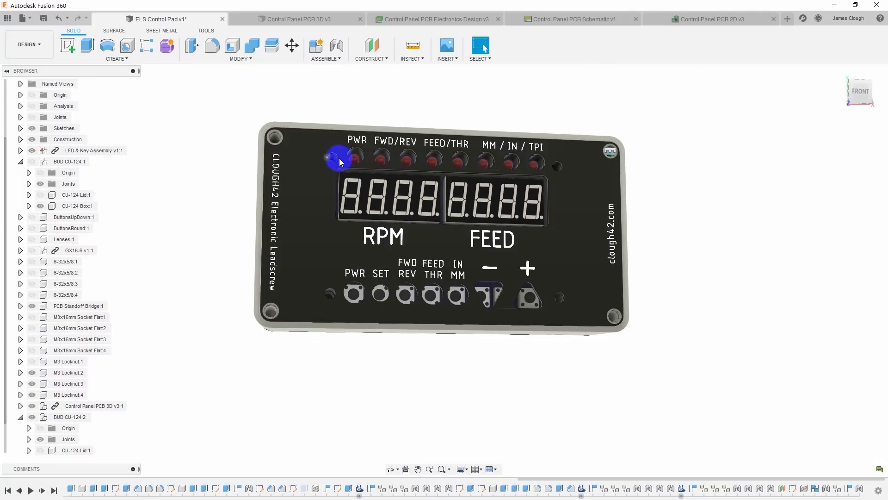
Inspect the assembly from behind and in front, temporarily hiding BUD CU-124:2 to examine the display board and locknuts
{"action": "scroll", "coordinate": [384, 167], "scroll_direction": "up", "scroll_amount": 1}
{"action": "middle_click_drag", "start_coordinate": [488, 147], "coordinate": [399, 166], "text": "shift"}
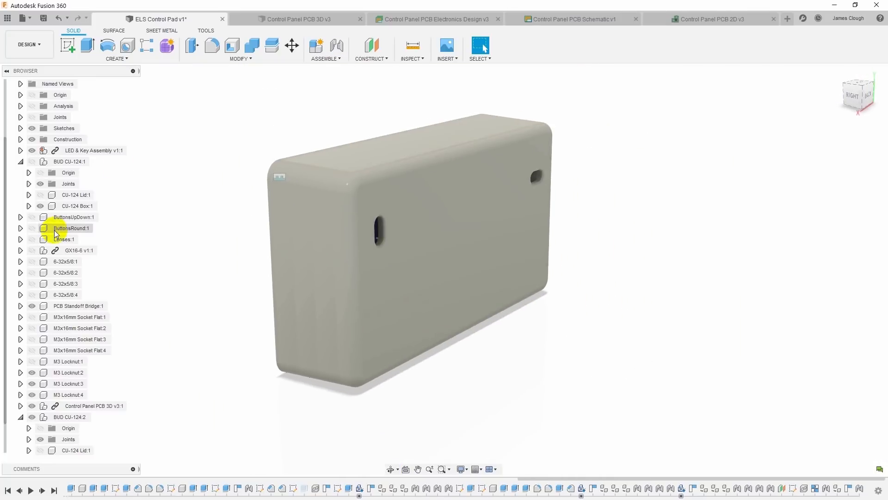
{"action": "left_click", "coordinate": [21, 162]}
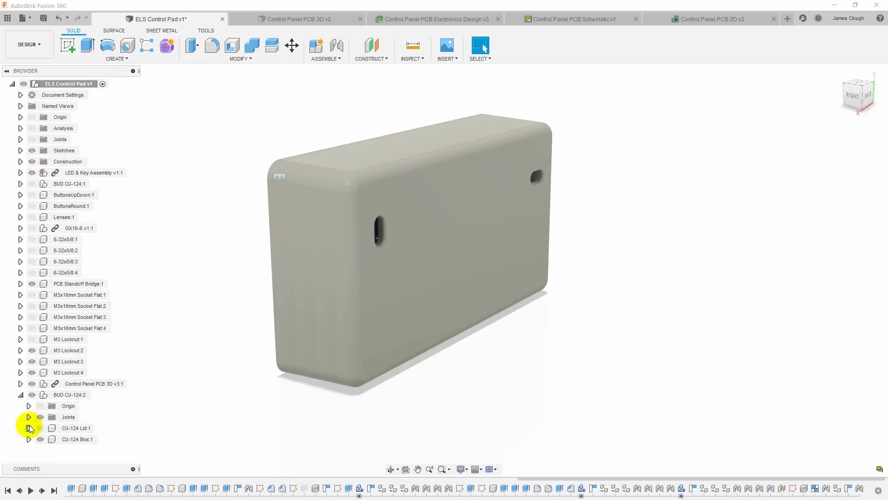
{"action": "left_click", "coordinate": [30, 396]}
{"action": "scroll", "coordinate": [242, 237], "scroll_direction": "up", "scroll_amount": 6}
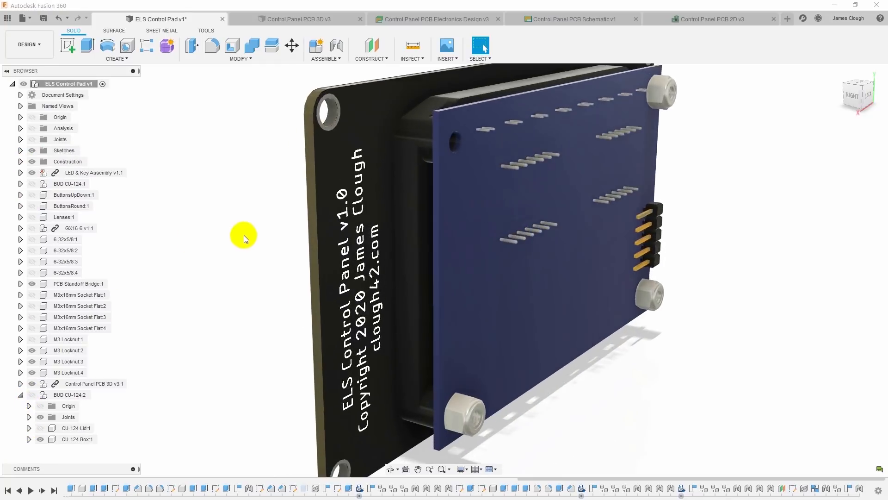
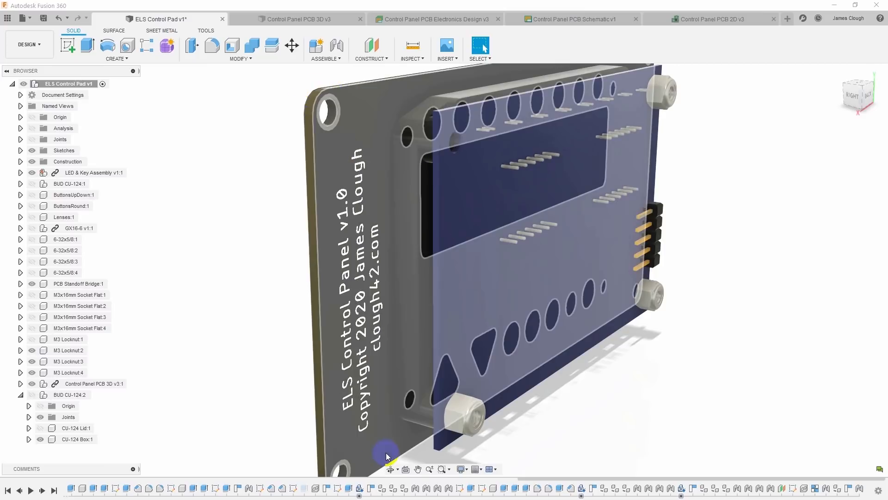
{"action": "scroll", "coordinate": [382, 385], "scroll_direction": "down", "scroll_amount": 5}
{"action": "middle_click_drag", "start_coordinate": [412, 382], "coordinate": [512, 368], "text": "shift"}
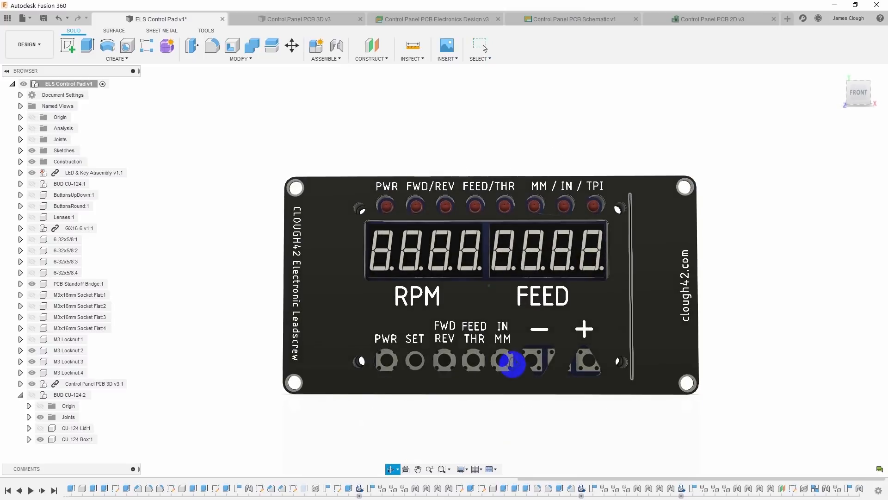
{"action": "left_click", "coordinate": [32, 395]}
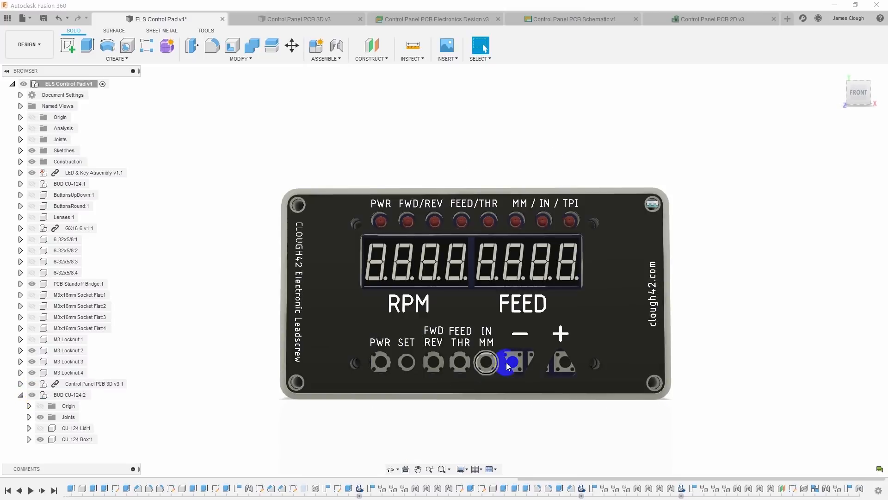
{"action": "middle_click_drag", "start_coordinate": [503, 428], "coordinate": [500, 409], "text": "shift"}
{"action": "scroll", "coordinate": [499, 408], "scroll_direction": "down", "scroll_amount": 1}
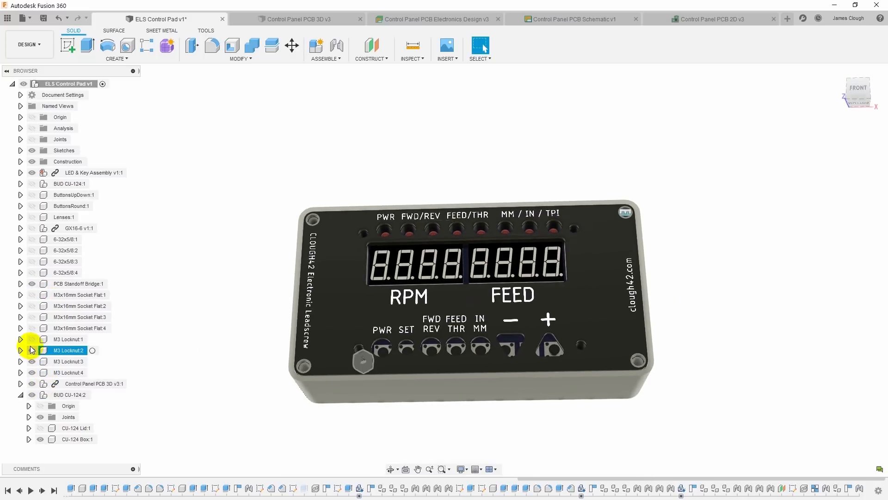
Show the ButtonsRound and ButtonsUpDown components in the panel's button openings
{"action": "left_click", "coordinate": [33, 206]}
{"action": "left_click", "coordinate": [32, 195]}
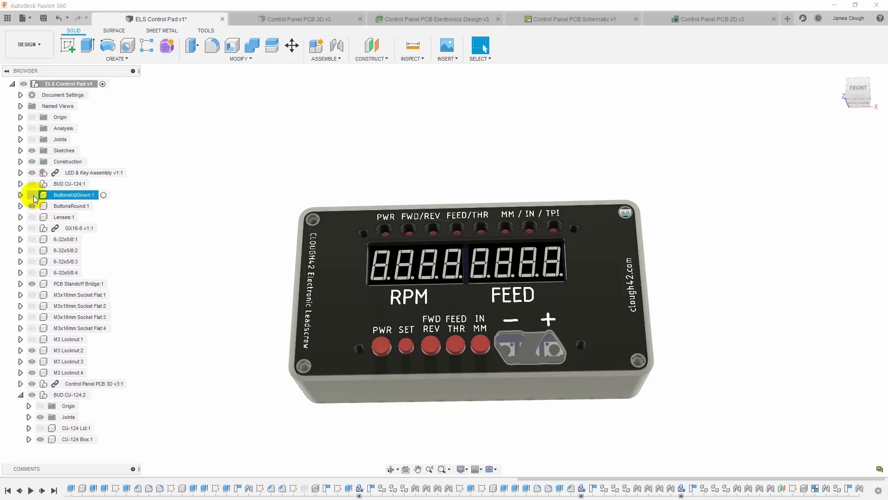
{"action": "mouse_move", "coordinate": [704, 308]}
{"action": "middle_mouse_down", "text": "shift"}
{"action": "mouse_move", "coordinate": [672, 349]}
{"action": "mouse_move", "coordinate": [664, 337]}
{"action": "mouse_move", "coordinate": [693, 329]}
{"action": "mouse_move", "coordinate": [704, 313]}
{"action": "mouse_move", "coordinate": [694, 300]}
{"action": "middle_mouse_up", "text": "shift"}
Search the McMaster-Carr component catalogue for screws
{"action": "left_click", "coordinate": [444, 61]}
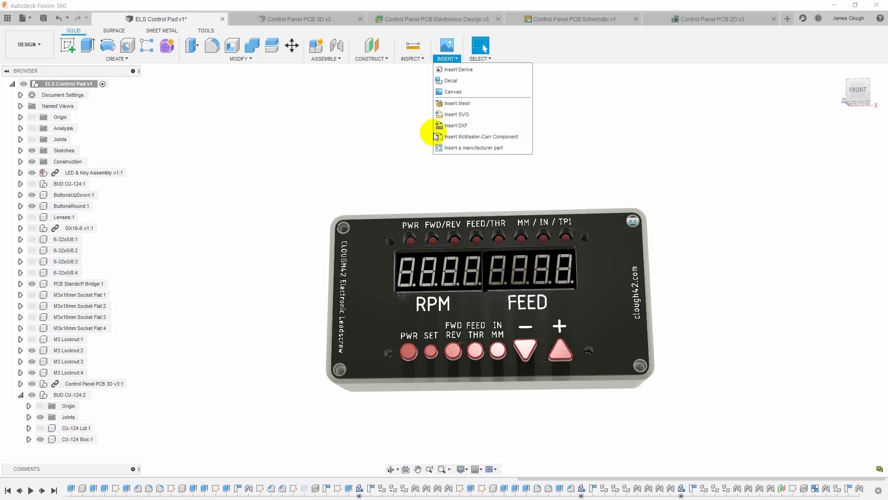
{"action": "left_click", "coordinate": [456, 138]}
{"action": "left_click", "coordinate": [379, 248]}
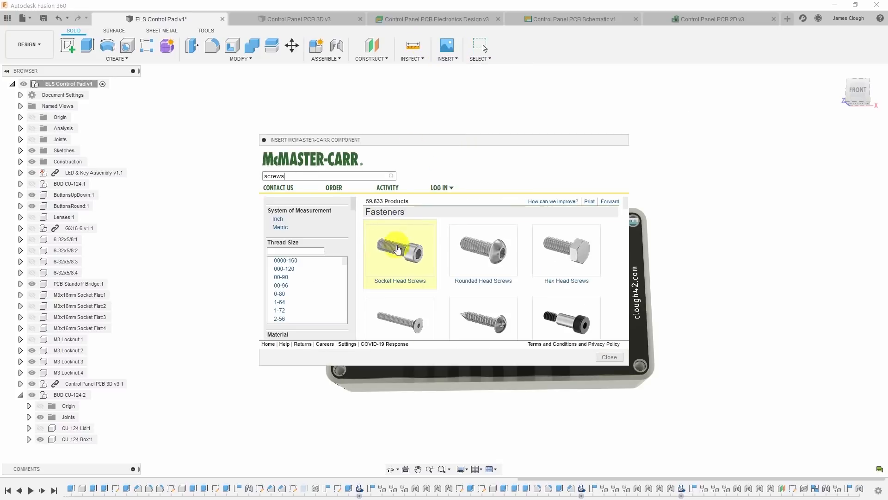
{"action": "left_click", "coordinate": [398, 250]}
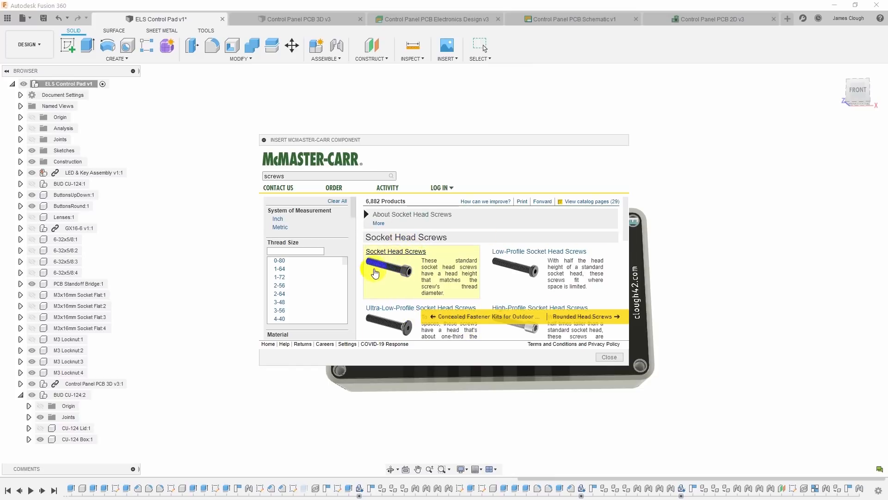
{"action": "left_click", "coordinate": [329, 177]}
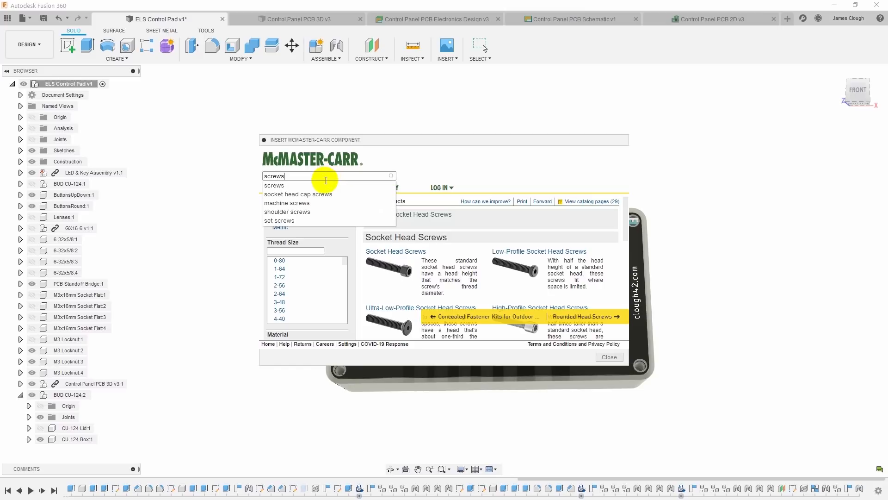
{"action": "key", "text": "Return"}
Narrow the catalogue to hex drive rounded head screws with 6-32 thread size and 5/16" length
{"action": "left_click", "coordinate": [494, 254]}
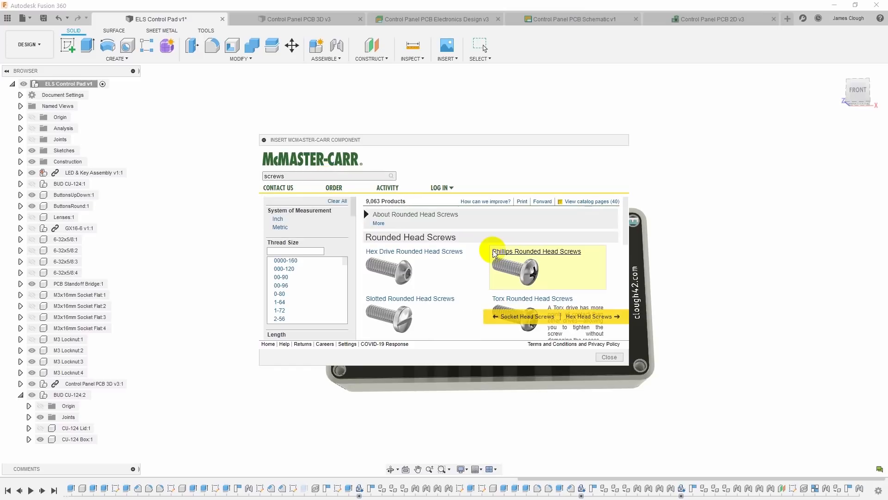
{"action": "left_click", "coordinate": [386, 254]}
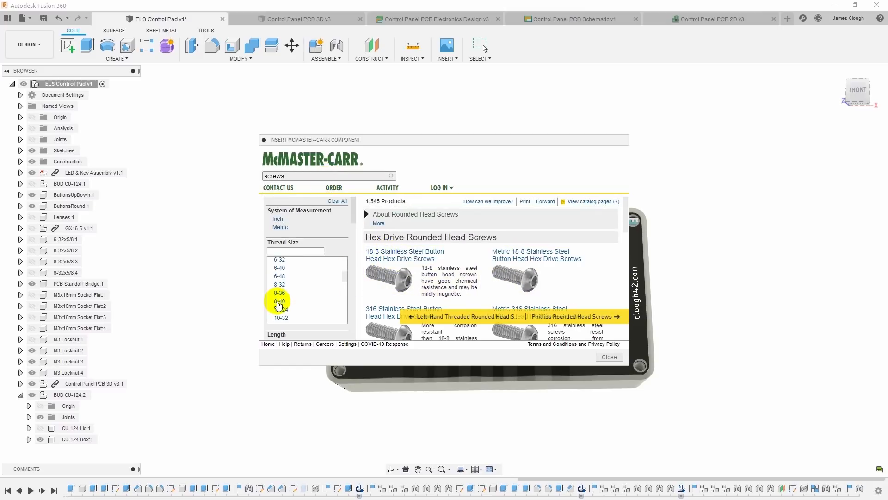
{"action": "left_click", "coordinate": [280, 260]}
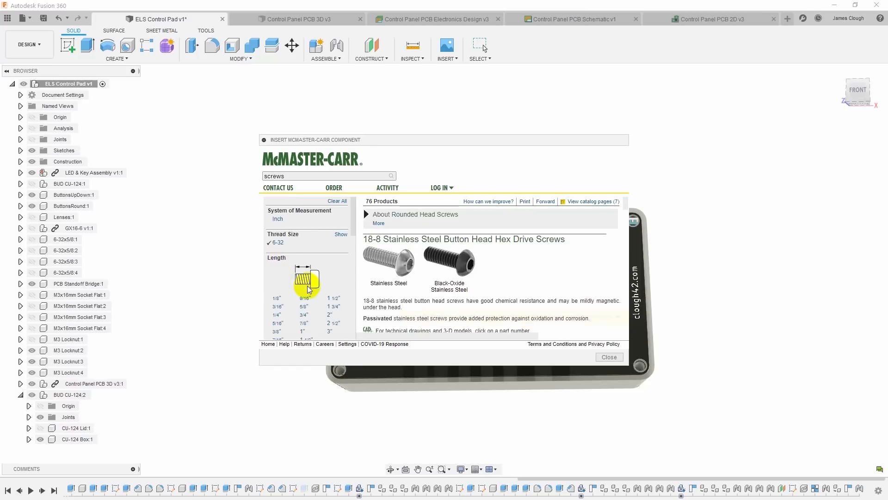
{"action": "left_click", "coordinate": [279, 324]}
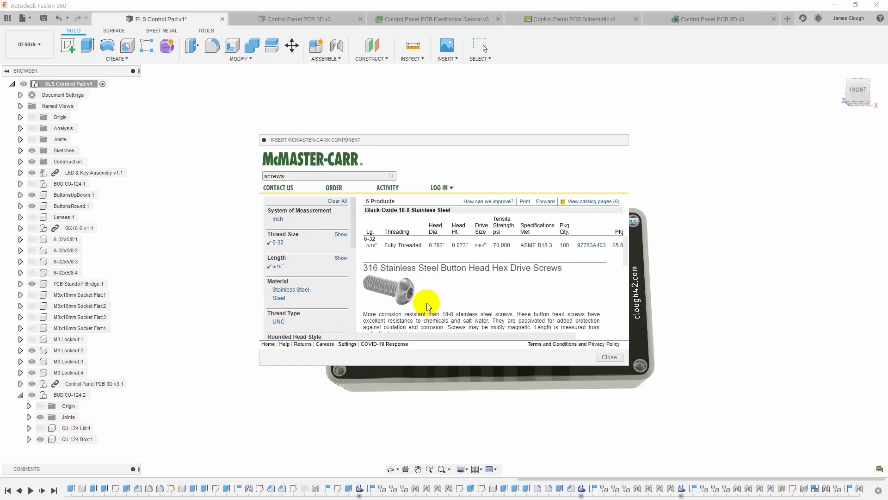
Insert the 3-D STEP model of the black-oxide 18-8 stainless button head hex drive screw 97763A403 from the catalogue
{"action": "left_click", "coordinate": [586, 249]}
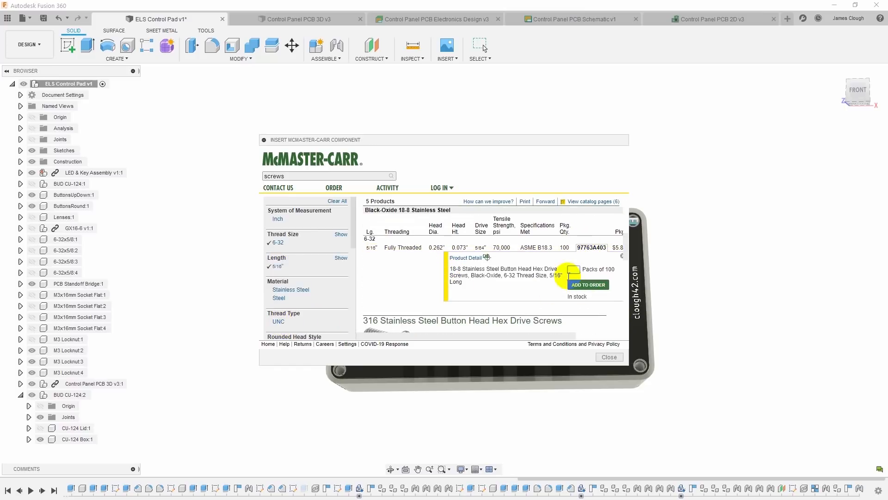
{"action": "left_click", "coordinate": [458, 258]}
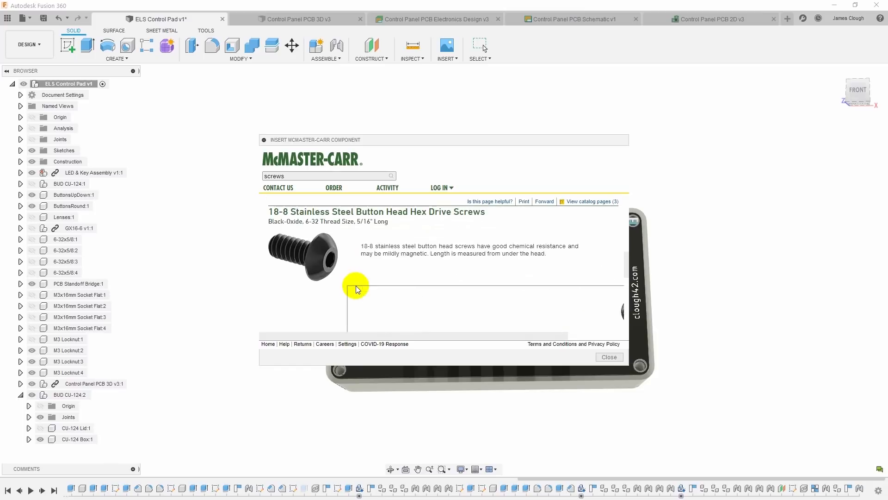
{"action": "scroll", "coordinate": [354, 288], "scroll_direction": "down", "scroll_amount": 1}
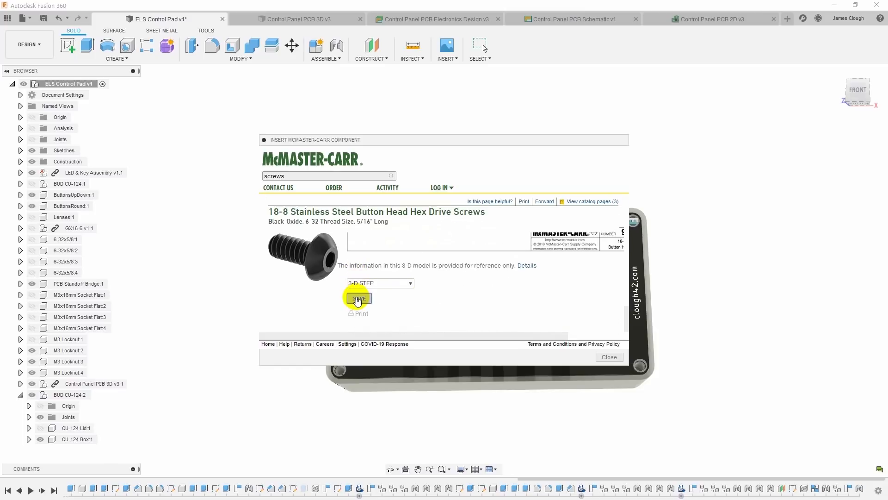
{"action": "left_click", "coordinate": [360, 298]}
Move the inserted screw 35 mm along Z in front of the enclosure and rename the component 6-32 x 5/16
{"action": "left_click_drag", "start_coordinate": [330, 296], "coordinate": [221, 323]}
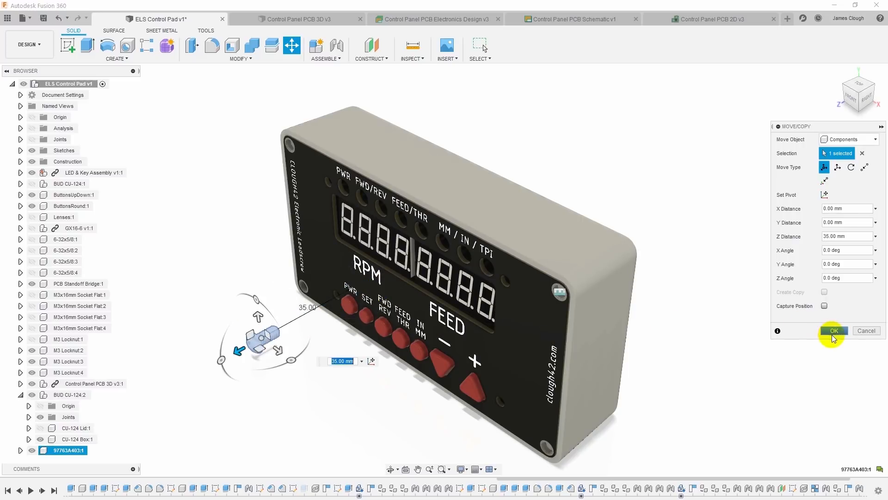
{"action": "left_click", "coordinate": [834, 330]}
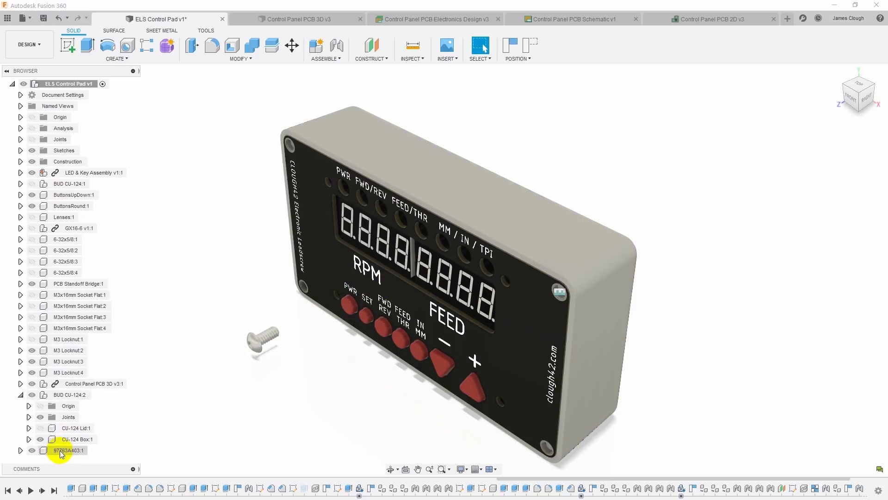
{"action": "type", "text": "6-32 x 5/16"}
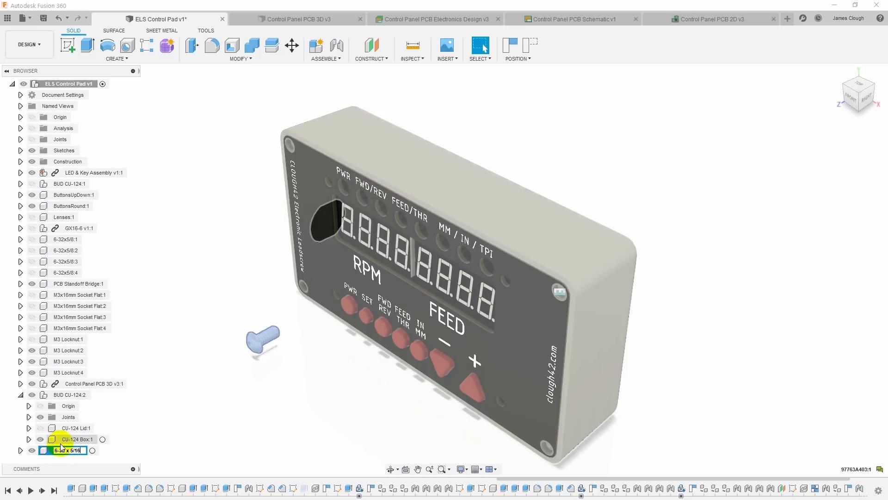
{"action": "key", "text": "Return"}
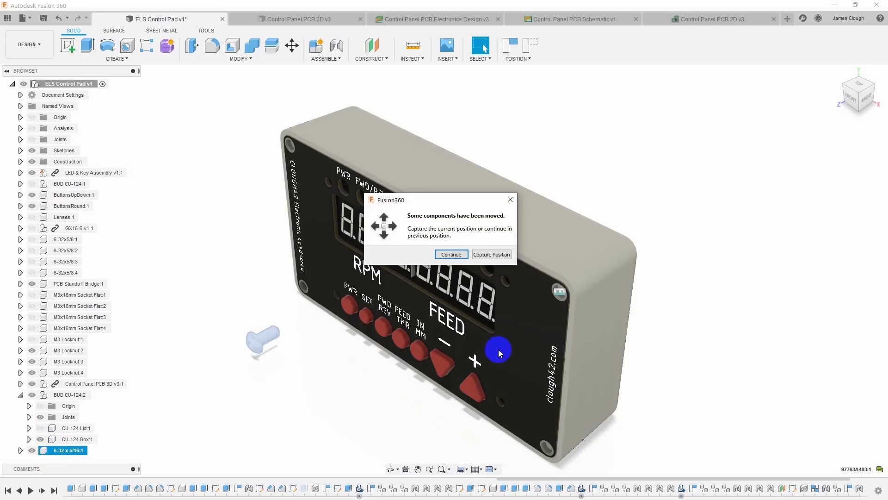
Capture the moved screw's position and paste three copies of the 6-32 x 5/16 component
{"action": "left_click", "coordinate": [488, 255]}
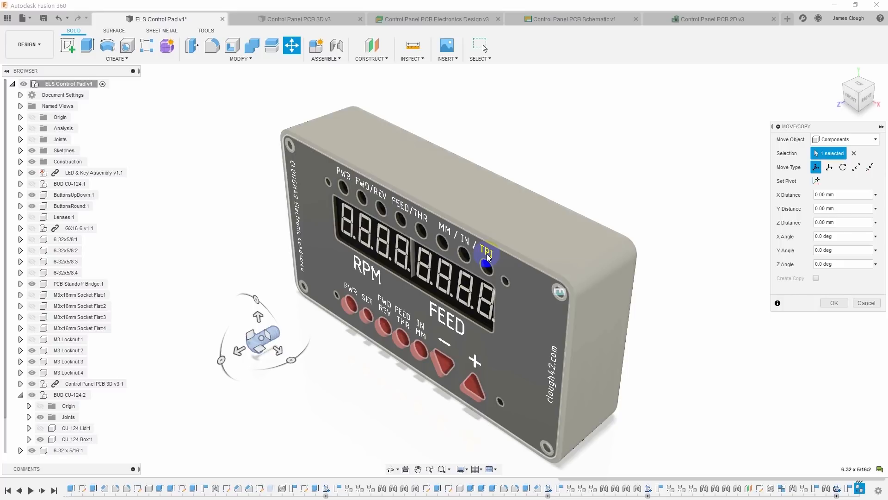
{"action": "key", "text": "Escape"}
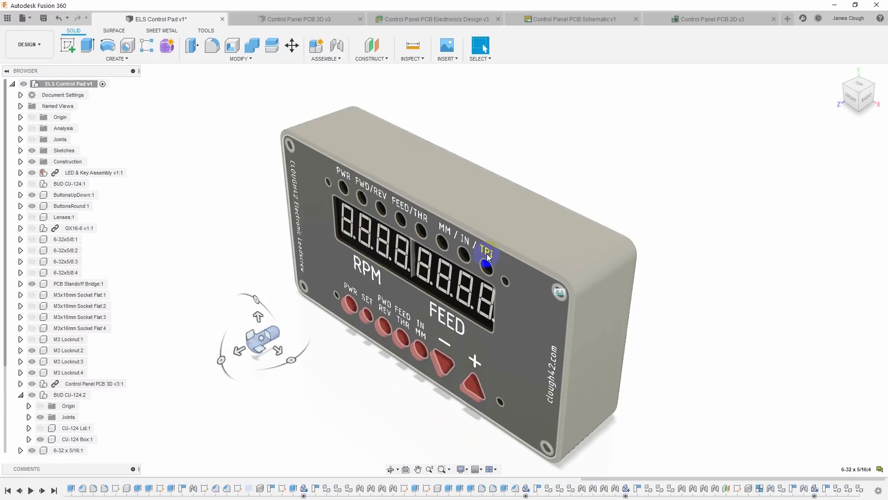
{"action": "scroll", "coordinate": [78, 352], "scroll_direction": "down", "scroll_amount": 1}
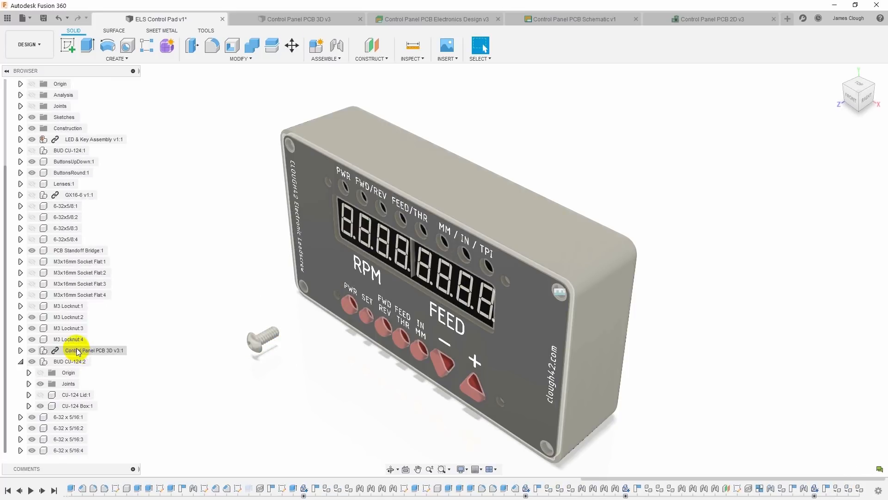
Join the underside of one 6-32 x 5/16 screw's head to the lower-left corner hole of the front panel
{"action": "middle_click_drag", "start_coordinate": [294, 375], "coordinate": [629, 380], "text": "shift"}
{"action": "scroll", "coordinate": [543, 395], "scroll_direction": "up", "scroll_amount": 5}
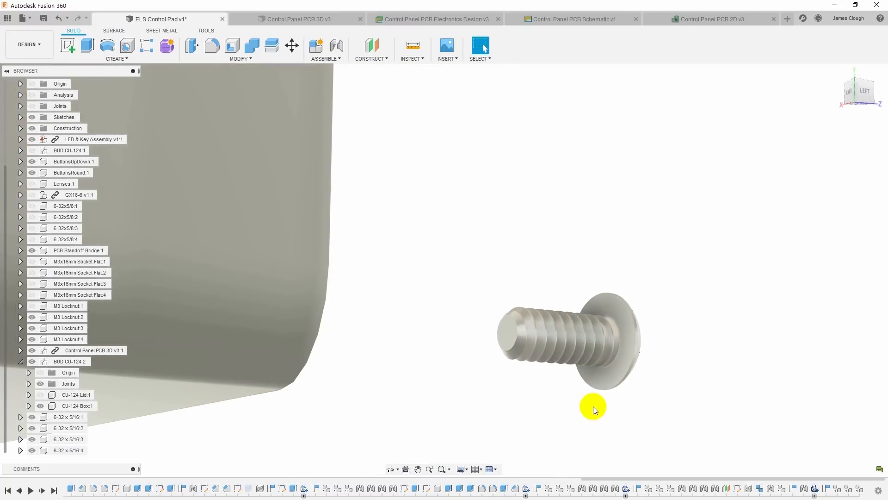
{"action": "key", "text": "j"}
{"action": "left_click", "coordinate": [586, 385]}
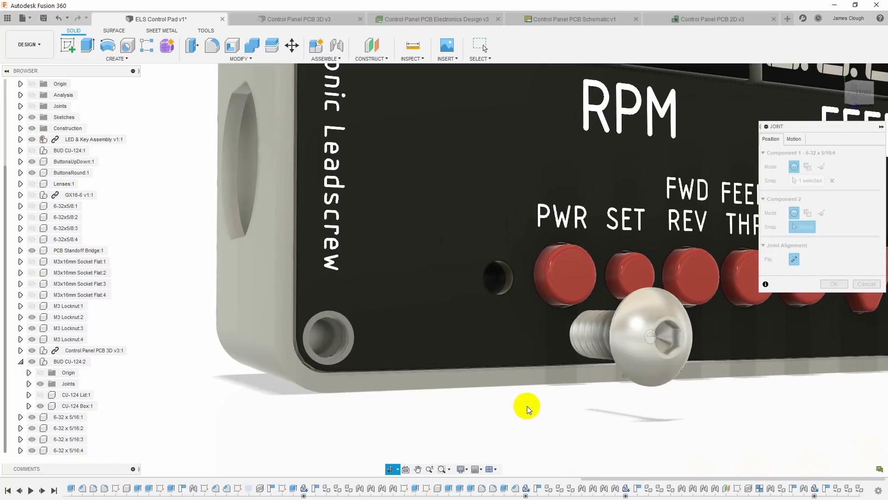
{"action": "left_click", "coordinate": [326, 356]}
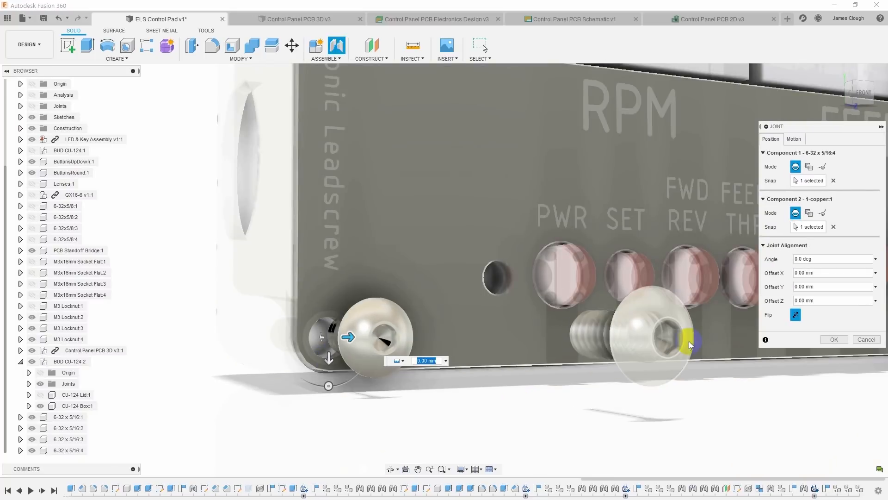
{"action": "left_click", "coordinate": [837, 340]}
Join the three remaining 6-32 x 5/16 screws to the other corner holes of the front panel
{"action": "middle_click_drag", "start_coordinate": [608, 421], "coordinate": [663, 419], "text": "shift"}
{"action": "scroll", "coordinate": [663, 418], "scroll_direction": "down", "scroll_amount": 1}
{"action": "left_click", "coordinate": [839, 339]}
{"action": "scroll", "coordinate": [372, 343], "scroll_direction": "down", "scroll_amount": 5}
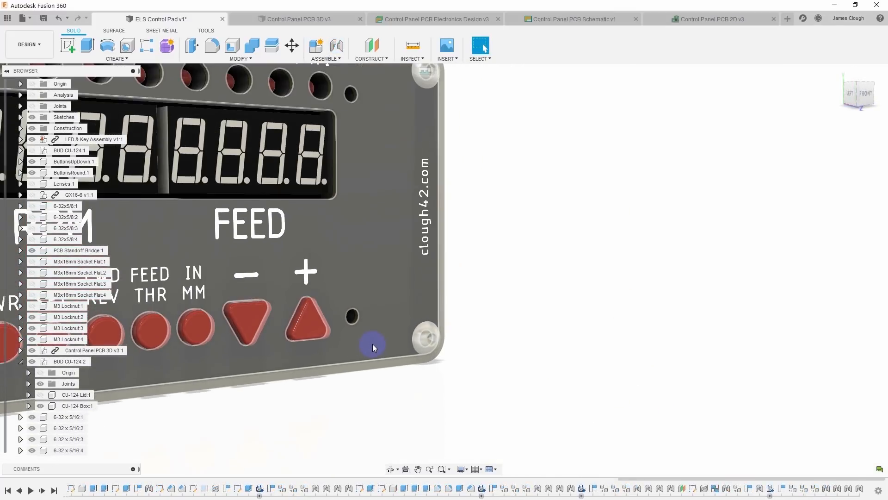
{"action": "scroll", "coordinate": [373, 343], "scroll_direction": "down", "scroll_amount": 5}
{"action": "middle_click_drag", "start_coordinate": [349, 334], "coordinate": [433, 298], "text": "shift"}
{"action": "scroll", "coordinate": [279, 216], "scroll_direction": "up", "scroll_amount": 5}
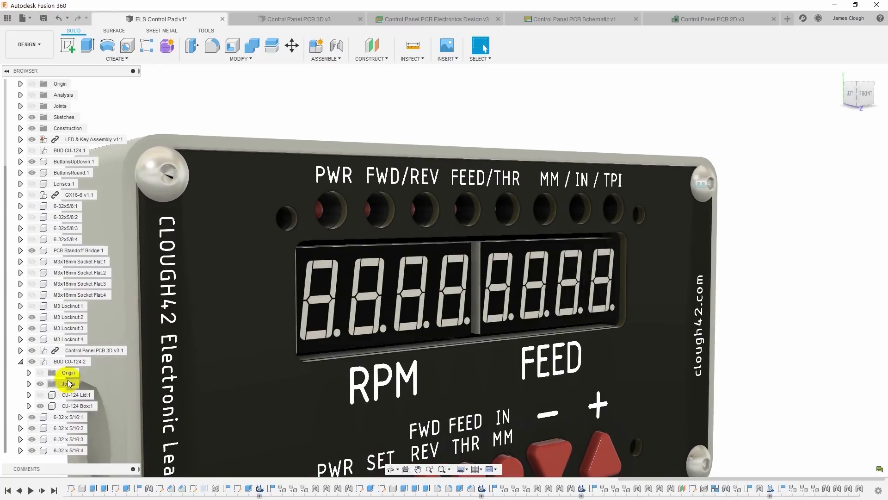
Temporarily show the M3x16mm Socket Flat:2 component to examine the existing flat head screw
{"action": "scroll", "coordinate": [54, 388], "scroll_direction": "up", "scroll_amount": 1}
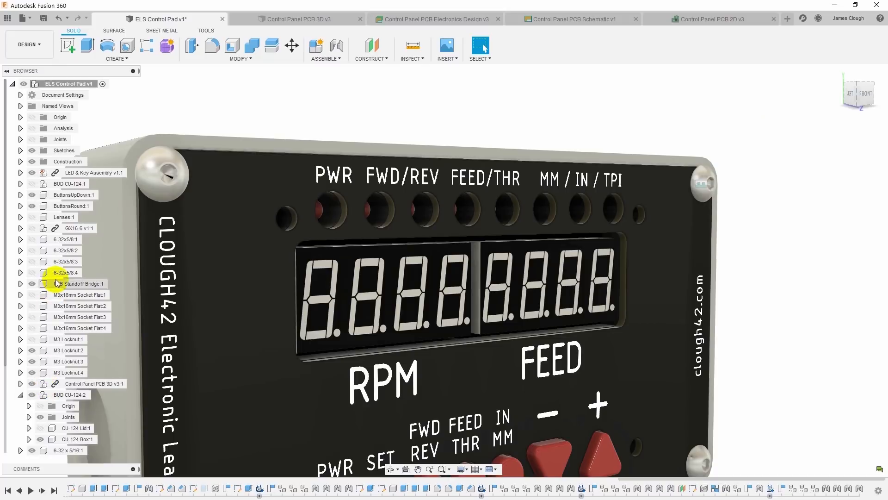
{"action": "left_click", "coordinate": [32, 307]}
{"action": "left_click", "coordinate": [32, 306]}
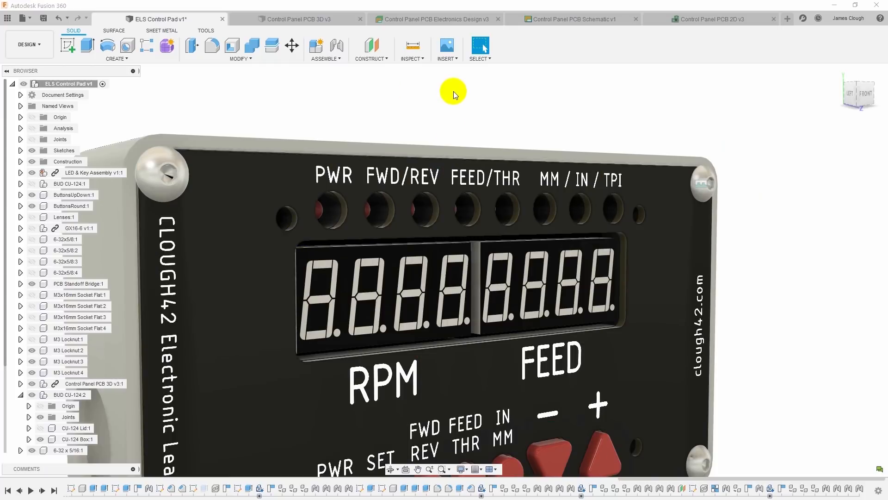
Narrow the McMaster-Carr component catalogue to metric rounded head screws with M3 thread size and 16 mm length
{"action": "left_click", "coordinate": [448, 55]}
{"action": "left_click", "coordinate": [462, 137]}
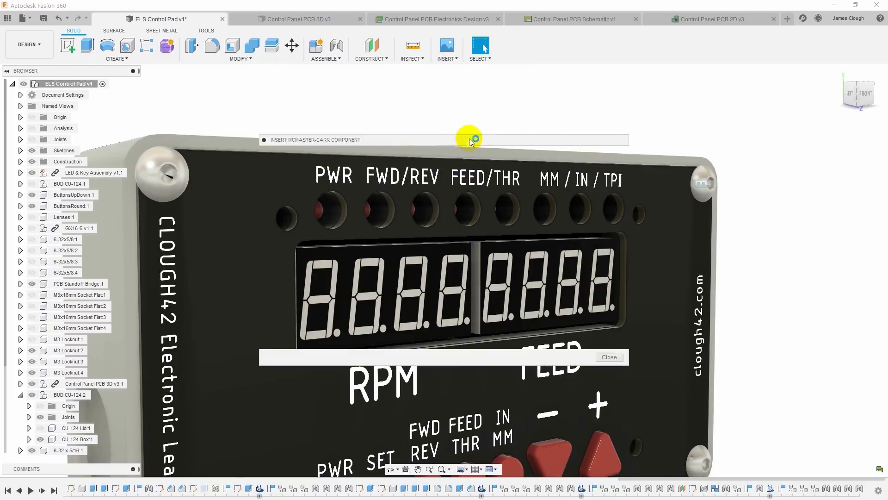
{"action": "left_click", "coordinate": [377, 235]}
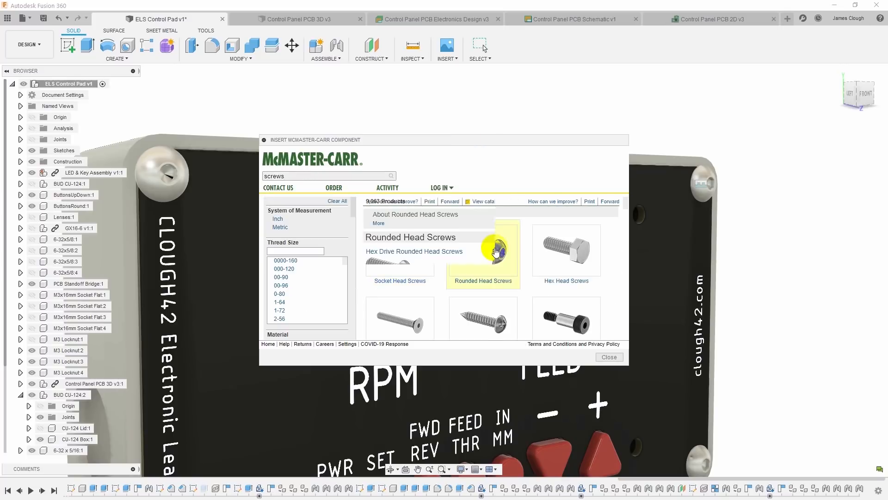
{"action": "left_click", "coordinate": [495, 252]}
{"action": "left_click", "coordinate": [280, 227]}
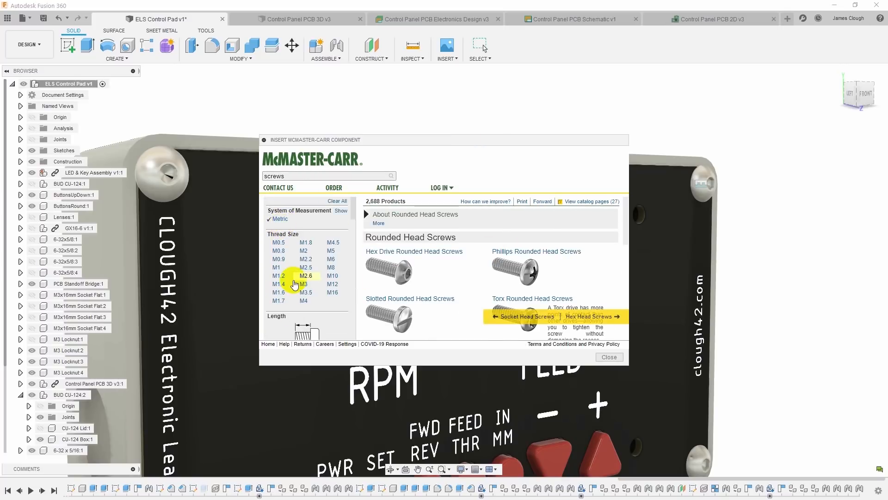
{"action": "left_click", "coordinate": [304, 285]}
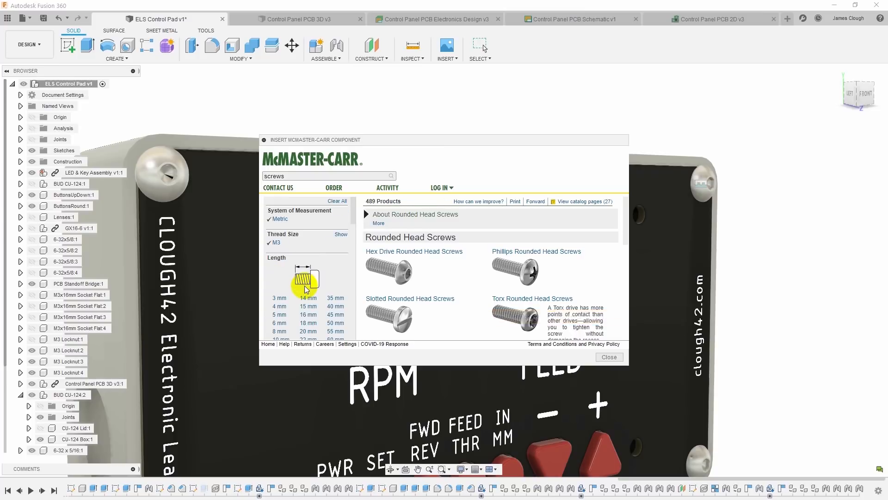
{"action": "left_click", "coordinate": [308, 315]}
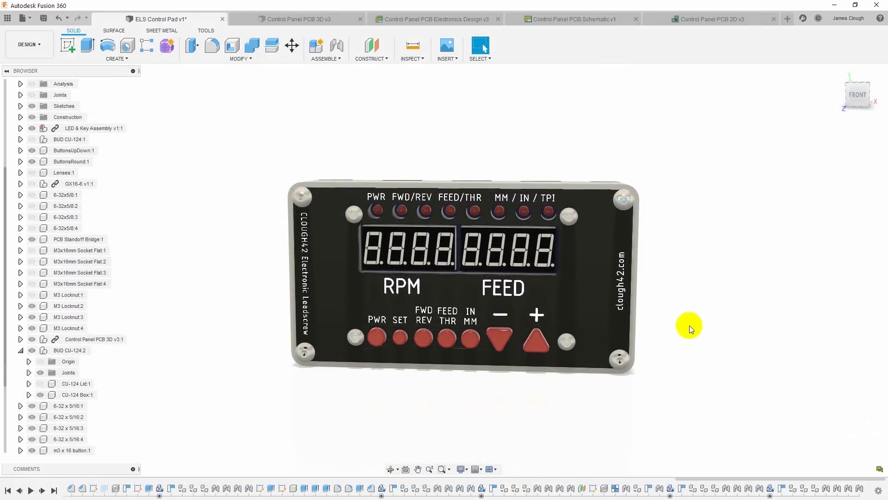
Apply the Coating - Black Oxide metal appearance to the 6-32 x 5/16 and m3 x 16 button screws on the front panel
{"action": "mouse_move", "coordinate": [686, 362]}
{"action": "middle_mouse_down", "text": "shift"}
{"action": "mouse_move", "coordinate": [679, 337]}
{"action": "mouse_move", "coordinate": [684, 346]}
{"action": "mouse_move", "coordinate": [670, 354]}
{"action": "middle_mouse_up", "text": "shift"}
{"action": "scroll", "coordinate": [116, 420], "scroll_direction": "down", "scroll_amount": 3}
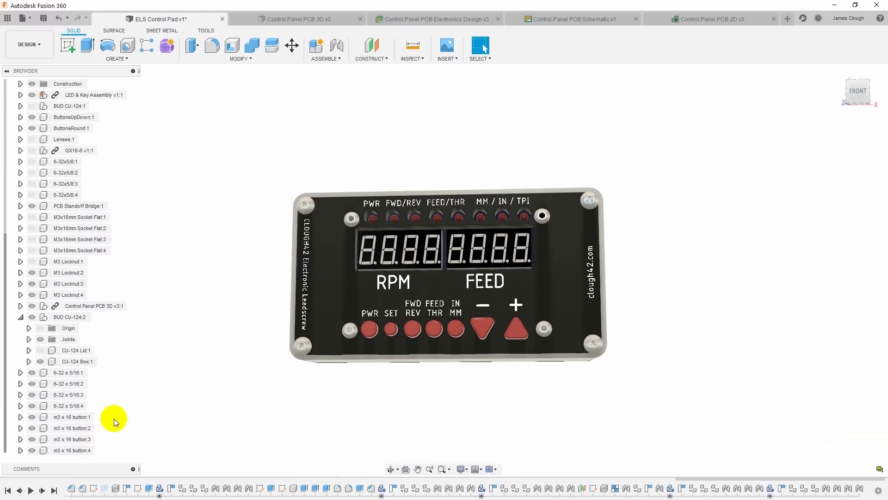
{"action": "left_click", "coordinate": [61, 374]}
{"action": "right_click", "coordinate": [60, 375]}
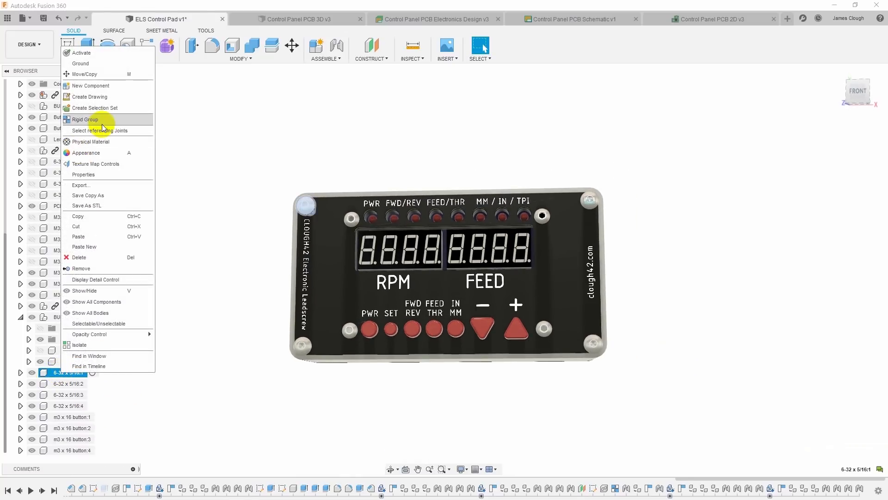
{"action": "left_click", "coordinate": [95, 153]}
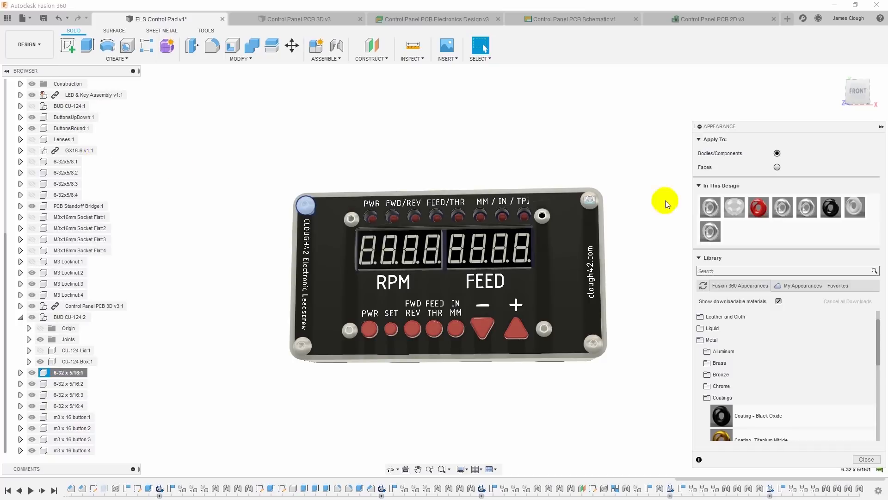
{"action": "scroll", "coordinate": [720, 386], "scroll_direction": "down", "scroll_amount": 3}
{"action": "scroll", "coordinate": [708, 331], "scroll_direction": "up", "scroll_amount": 4}
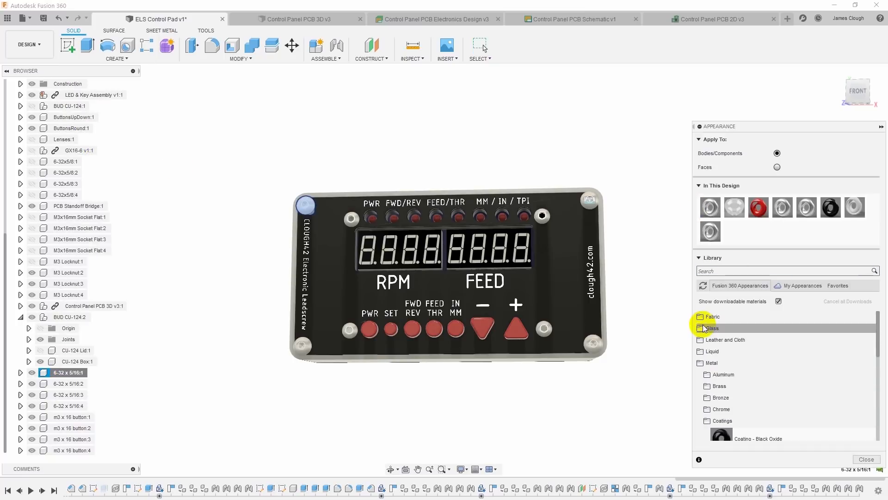
{"action": "scroll", "coordinate": [722, 426], "scroll_direction": "down", "scroll_amount": 3}
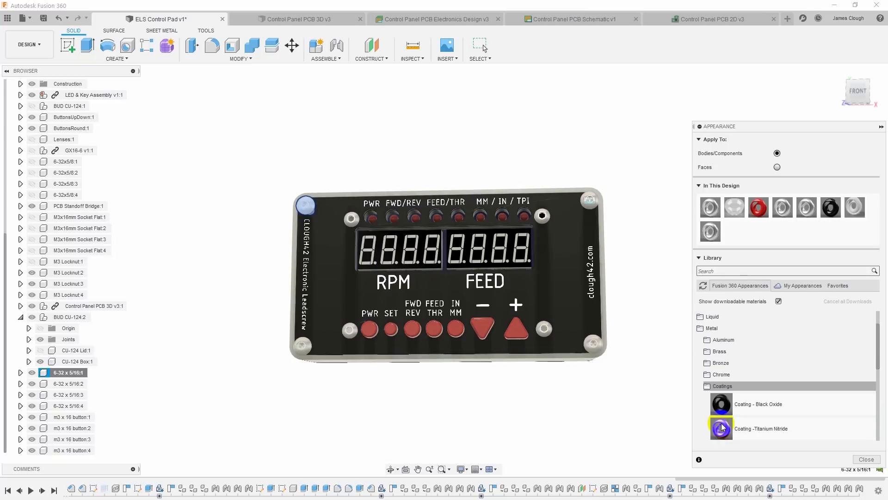
{"action": "left_click_drag", "start_coordinate": [766, 405], "coordinate": [310, 202]}
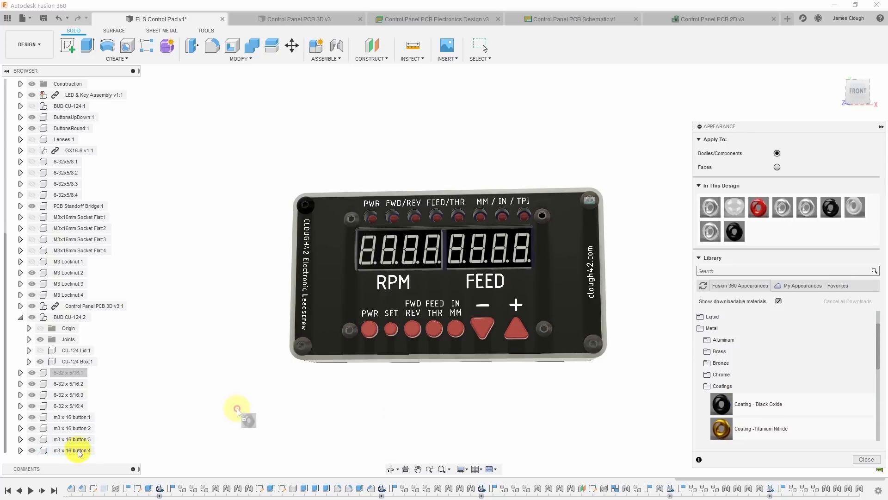
{"action": "scroll", "coordinate": [638, 273], "scroll_direction": "down", "scroll_amount": 2}
{"action": "scroll", "coordinate": [640, 271], "scroll_direction": "up", "scroll_amount": 4}
{"action": "scroll", "coordinate": [640, 271], "scroll_direction": "up", "scroll_amount": 1}
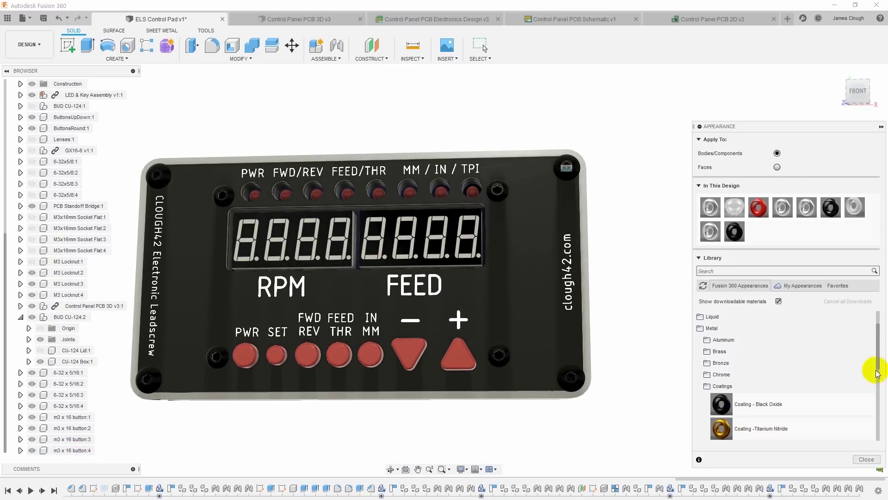
{"action": "left_click", "coordinate": [866, 459]}
Examine from below how the lower-left corner screw head sits against the front panel and enclosure edge
{"action": "middle_click_drag", "start_coordinate": [657, 273], "coordinate": [726, 202]}
{"action": "scroll", "coordinate": [716, 291], "scroll_direction": "down", "scroll_amount": 2}
{"action": "scroll", "coordinate": [712, 274], "scroll_direction": "up", "scroll_amount": 3}
{"action": "scroll", "coordinate": [557, 180], "scroll_direction": "down", "scroll_amount": 1}
{"action": "scroll", "coordinate": [240, 160], "scroll_direction": "up", "scroll_amount": 6}
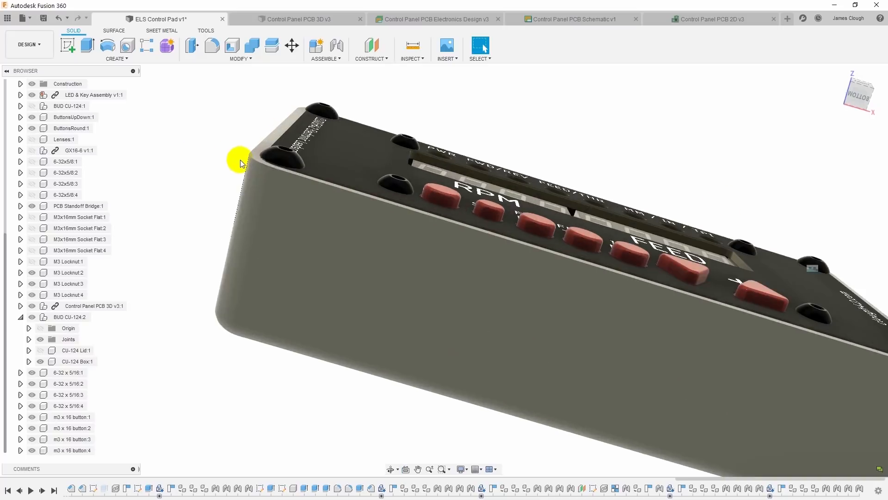
{"action": "left_click", "coordinate": [266, 161]}
{"action": "scroll", "coordinate": [266, 160], "scroll_direction": "up", "scroll_amount": 5}
{"action": "mouse_move", "coordinate": [285, 188]}
{"action": "middle_mouse_down", "text": "shift"}
{"action": "mouse_move", "coordinate": [301, 172]}
{"action": "mouse_move", "coordinate": [347, 310]}
{"action": "middle_mouse_up", "text": "shift"}
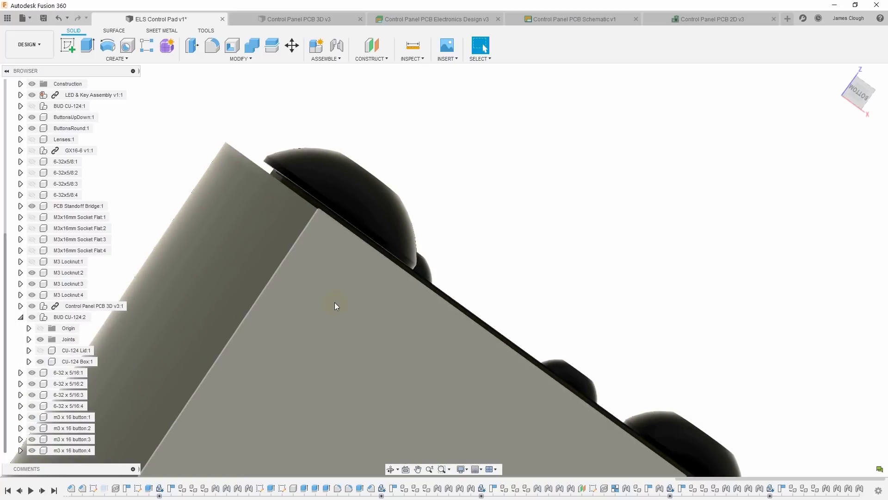
{"action": "scroll", "coordinate": [363, 275], "scroll_direction": "down", "scroll_amount": 2}
{"action": "middle_click_drag", "start_coordinate": [363, 274], "coordinate": [289, 245], "text": "shift"}
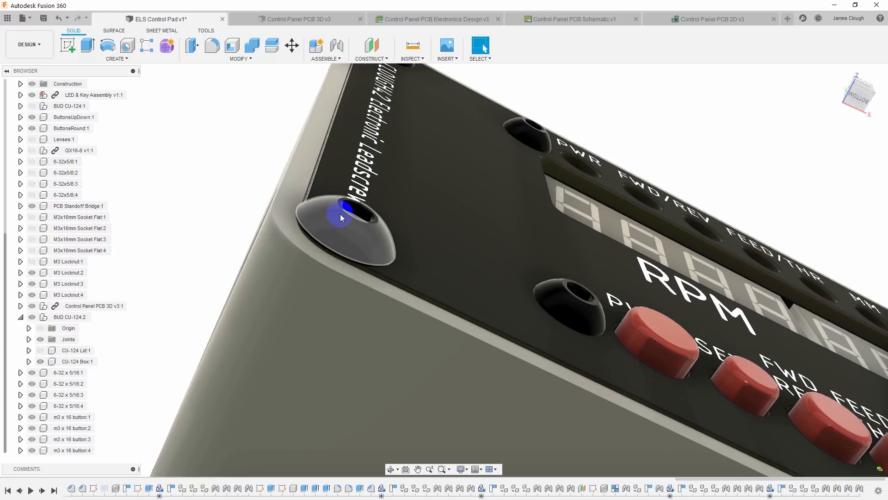
Examine the black screw heads up close from the front, ending with the whole control panel in view
{"action": "mouse_move", "coordinate": [423, 276]}
{"action": "middle_mouse_down", "text": "shift"}
{"action": "mouse_move", "coordinate": [434, 258]}
{"action": "mouse_move", "coordinate": [410, 295]}
{"action": "mouse_move", "coordinate": [412, 278]}
{"action": "middle_mouse_up", "text": "shift"}
{"action": "scroll", "coordinate": [413, 259], "scroll_direction": "down", "scroll_amount": 6}
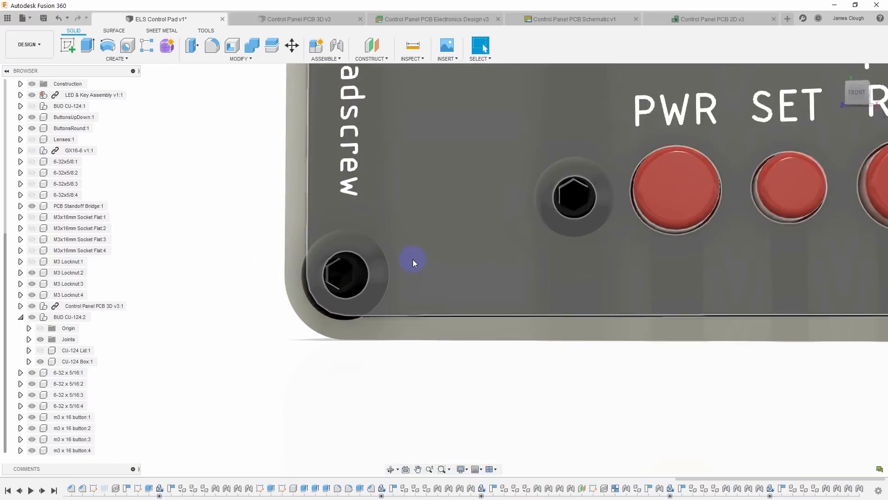
{"action": "scroll", "coordinate": [725, 118], "scroll_direction": "up", "scroll_amount": 4}
{"action": "mouse_move", "coordinate": [704, 125]}
{"action": "middle_mouse_down", "text": "shift"}
{"action": "mouse_move", "coordinate": [704, 139]}
{"action": "mouse_move", "coordinate": [701, 110]}
{"action": "middle_mouse_up", "text": "shift"}
{"action": "scroll", "coordinate": [650, 121], "scroll_direction": "down", "scroll_amount": 2}
{"action": "middle_click_drag", "start_coordinate": [651, 121], "coordinate": [643, 210]}
{"action": "scroll", "coordinate": [640, 238], "scroll_direction": "down", "scroll_amount": 2}
{"action": "scroll", "coordinate": [640, 243], "scroll_direction": "up", "scroll_amount": 3}
{"action": "middle_click_drag", "start_coordinate": [640, 243], "coordinate": [782, 257], "text": "shift"}
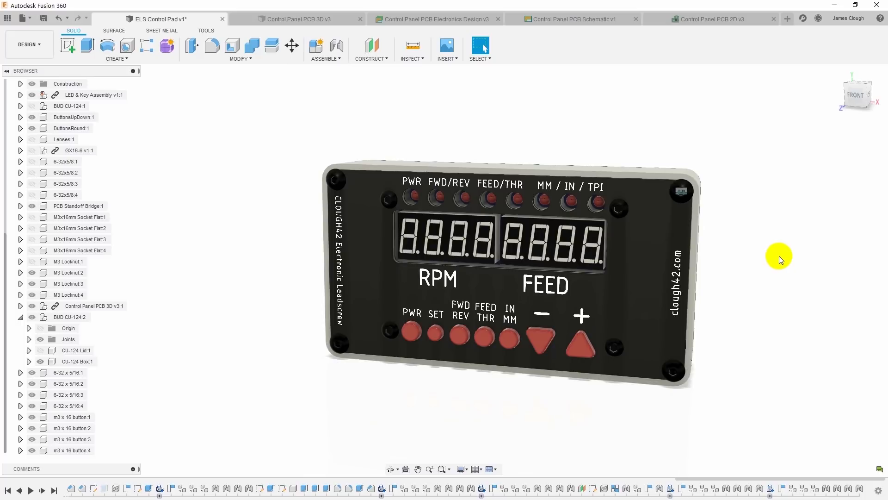
{"action": "scroll", "coordinate": [781, 273], "scroll_direction": "up", "scroll_amount": 2}
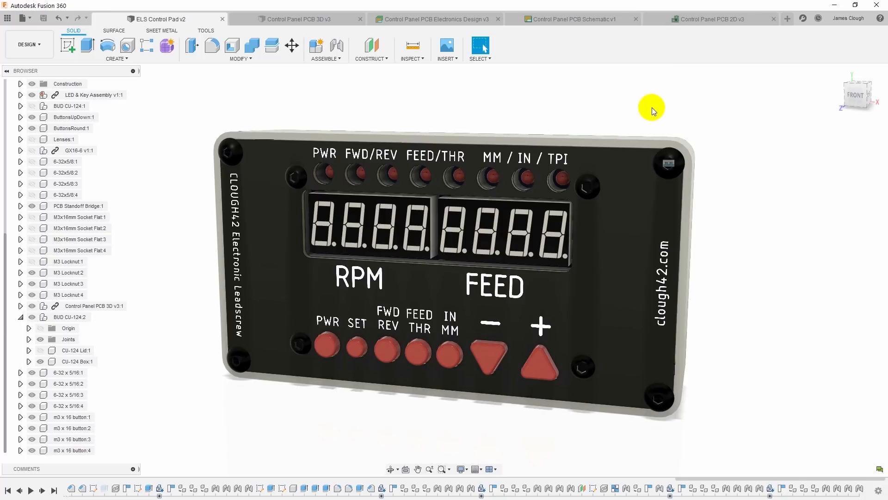
Export the 2D control panel PCB's manufacturing files as Control Panel PCB 2D v0_2020-03-21.zip in the electronics cam folder
{"action": "left_click", "coordinate": [717, 21]}
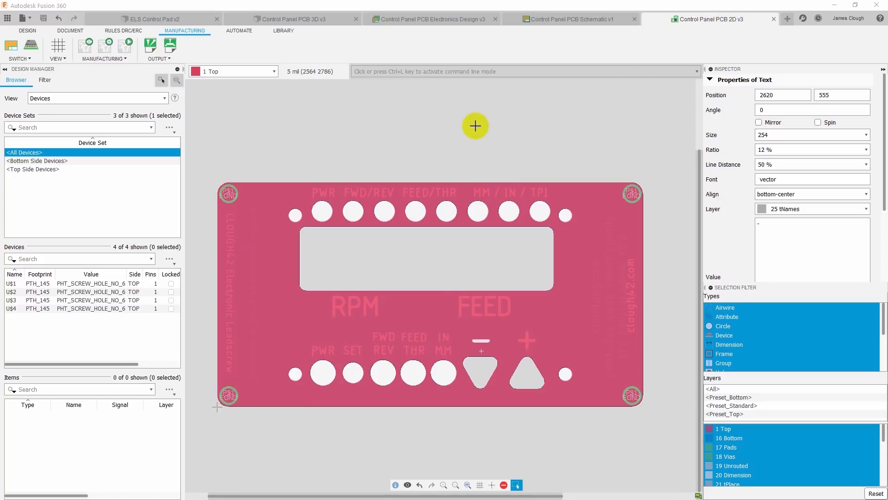
{"action": "left_click", "coordinate": [126, 46]}
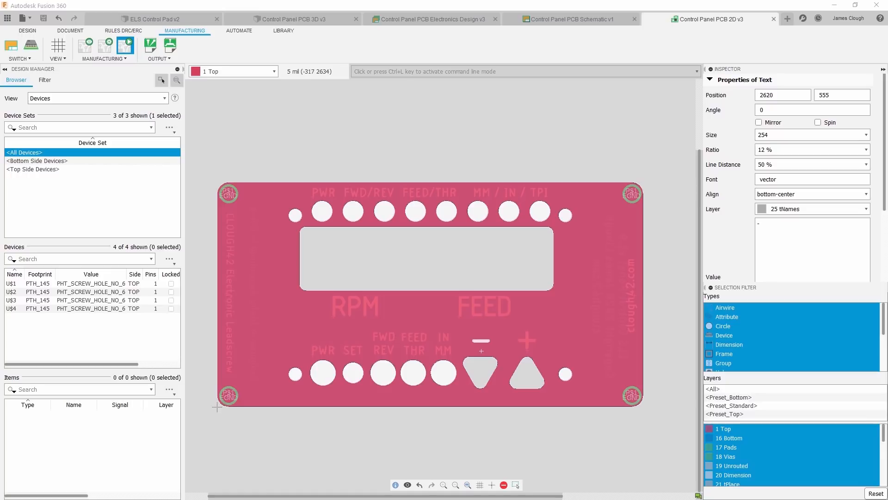
{"action": "left_click_drag", "start_coordinate": [234, 74], "coordinate": [418, 48]}
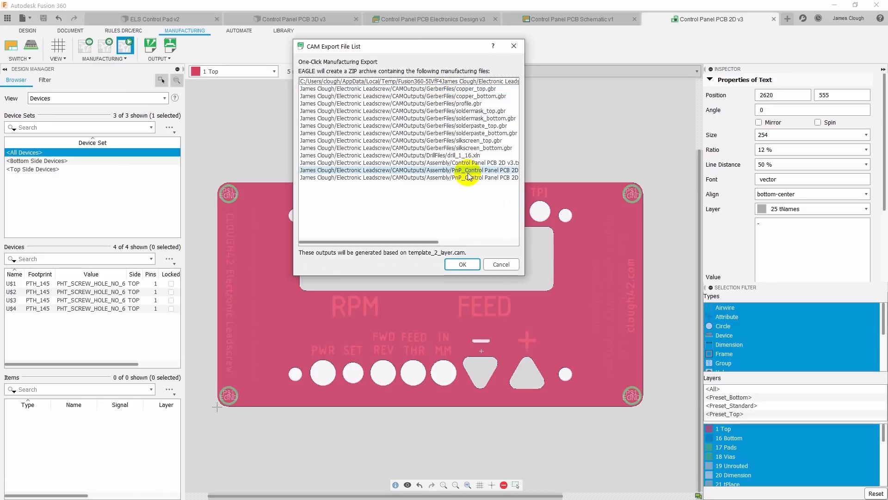
{"action": "left_click", "coordinate": [462, 264]}
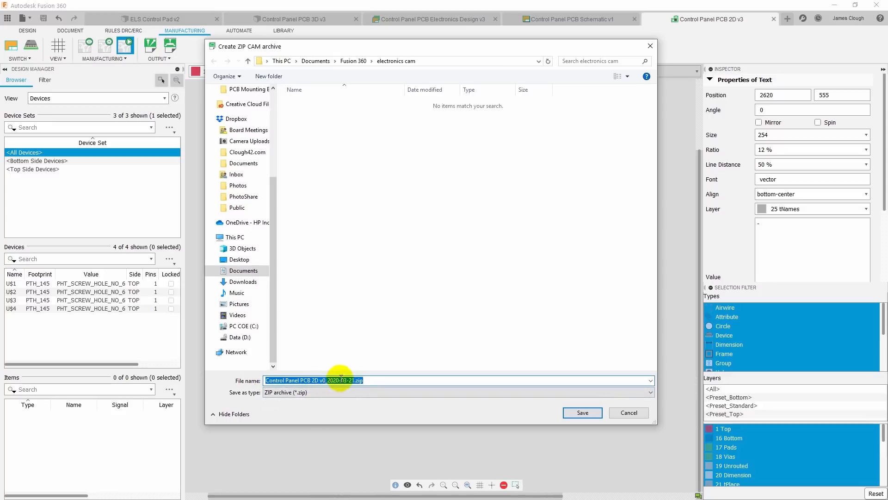
{"action": "left_click", "coordinate": [581, 412]}
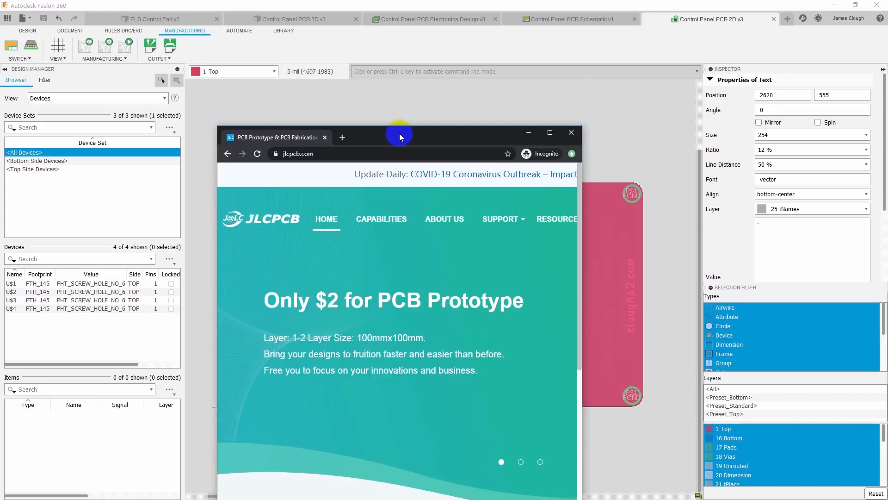
Switch to the JLCPCB website, start a PCB quote and upload Control Panel PCB 2D v0_2020-03-21.zip as the gerber file
{"action": "left_click_drag", "start_coordinate": [399, 133], "coordinate": [393, 4]}
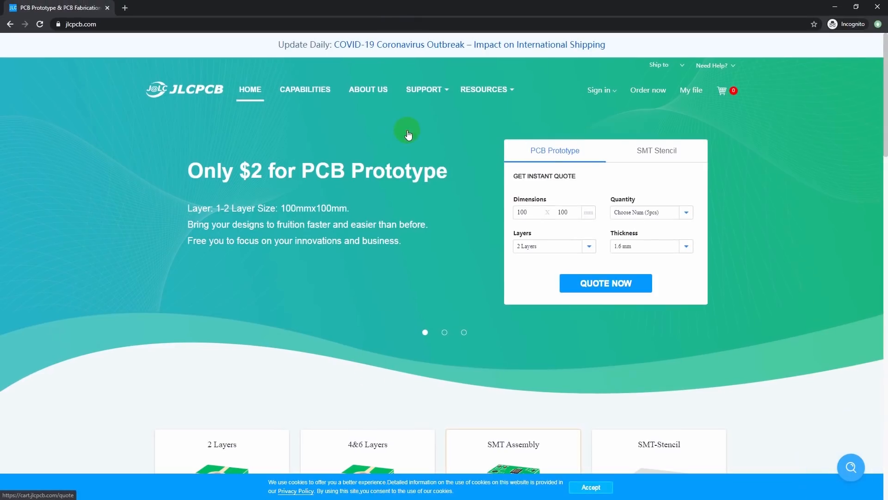
{"action": "left_click", "coordinate": [600, 284]}
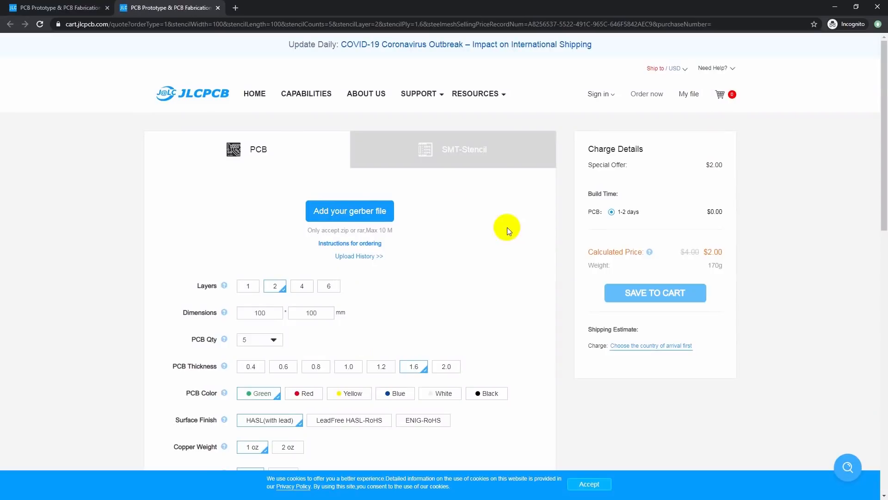
{"action": "left_click", "coordinate": [350, 212]}
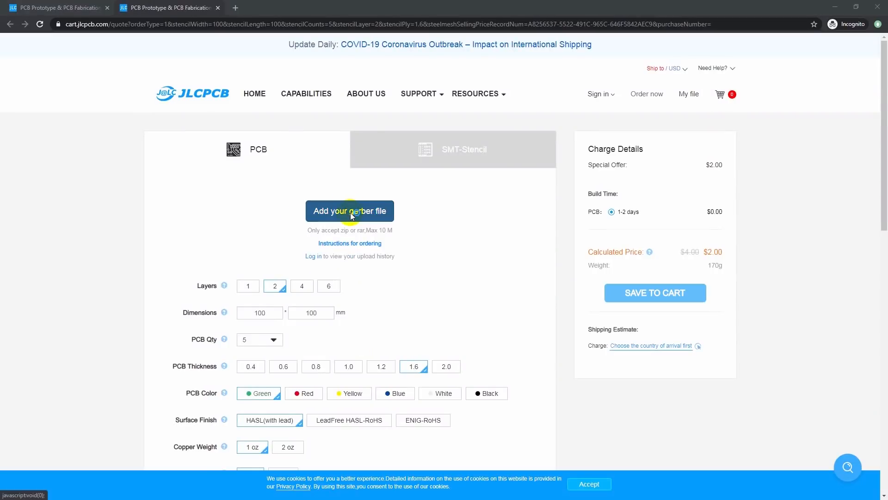
{"action": "left_click", "coordinate": [160, 65]}
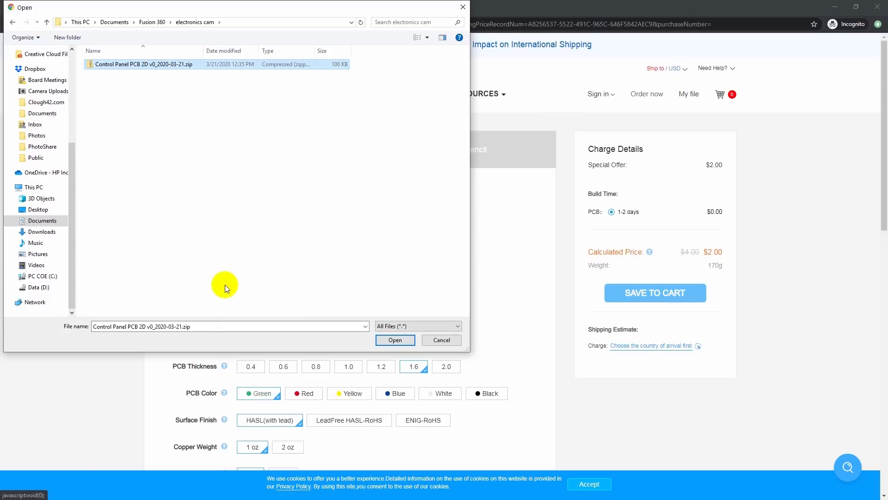
{"action": "left_click", "coordinate": [394, 340]}
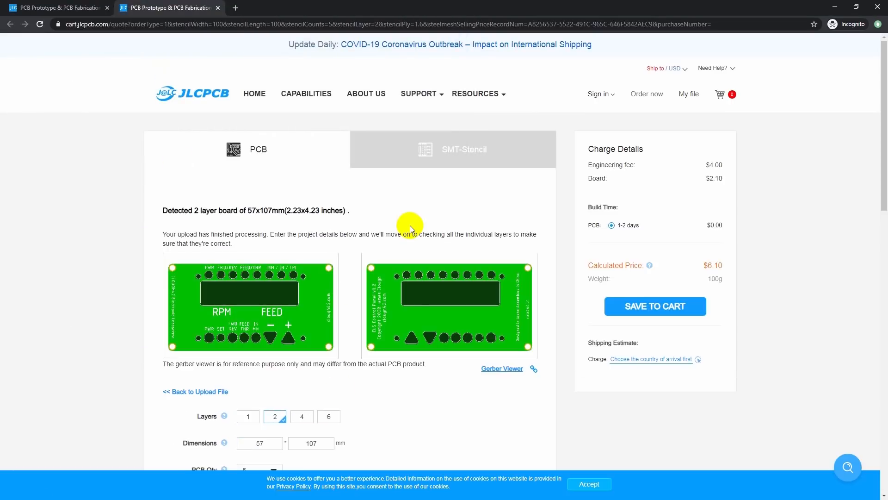
Examine the uploaded board's front face, lettering and cutouts in JLCPCB's Gerber Viewer, ending back on the quote page
{"action": "scroll", "coordinate": [346, 338], "scroll_direction": "down", "scroll_amount": 2}
{"action": "scroll", "coordinate": [346, 338], "scroll_direction": "down", "scroll_amount": 1}
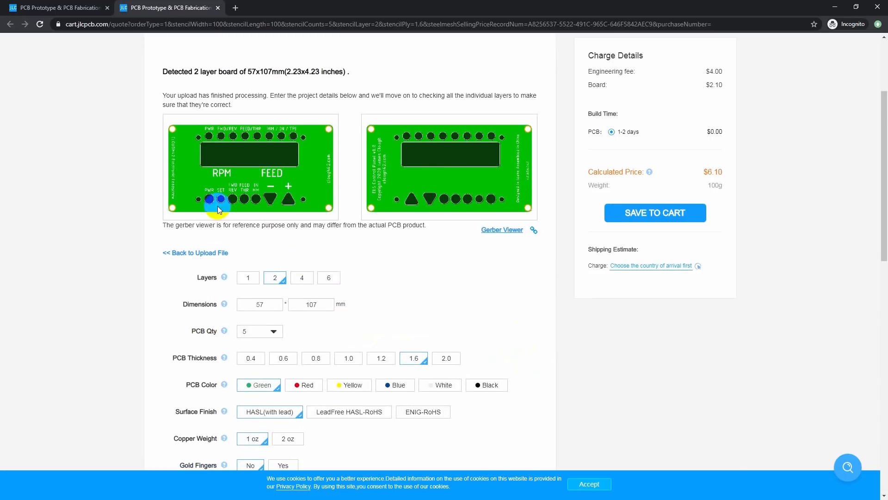
{"action": "left_click", "coordinate": [492, 231]}
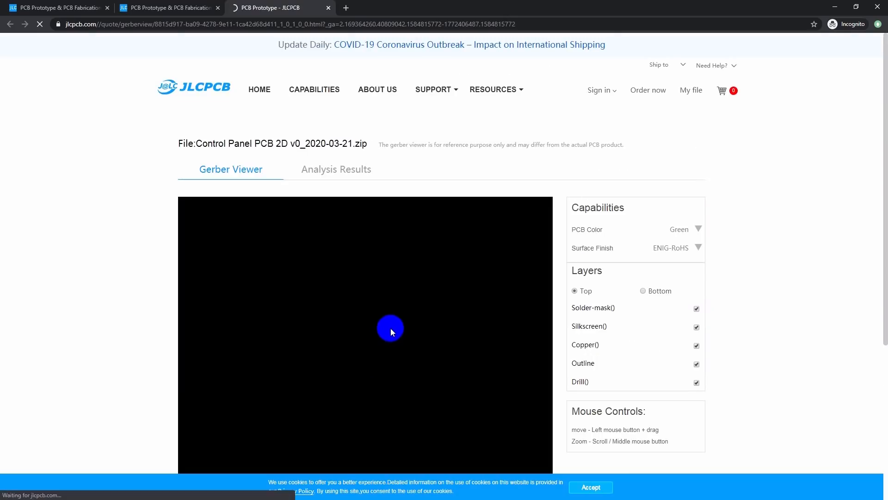
{"action": "scroll", "coordinate": [391, 329], "scroll_direction": "down", "scroll_amount": 3}
{"action": "scroll", "coordinate": [382, 329], "scroll_direction": "up", "scroll_amount": 1}
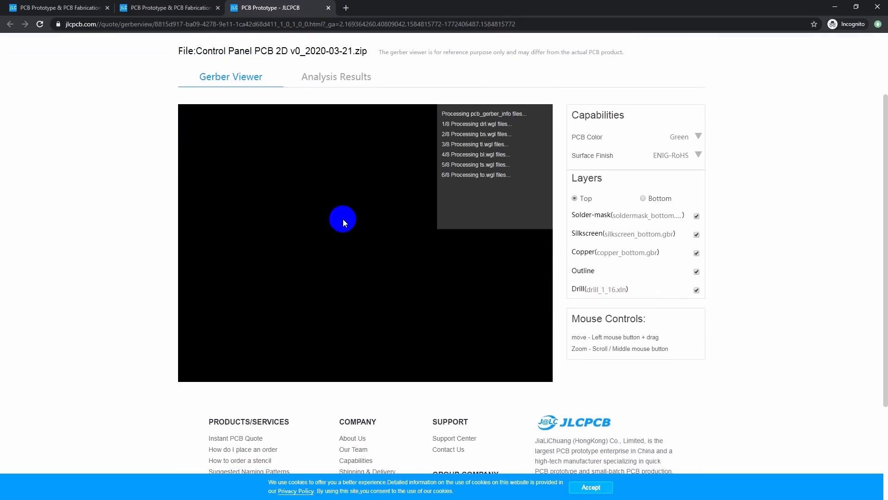
{"action": "scroll", "coordinate": [321, 230], "scroll_direction": "down", "scroll_amount": 2}
{"action": "scroll", "coordinate": [326, 224], "scroll_direction": "up", "scroll_amount": 2}
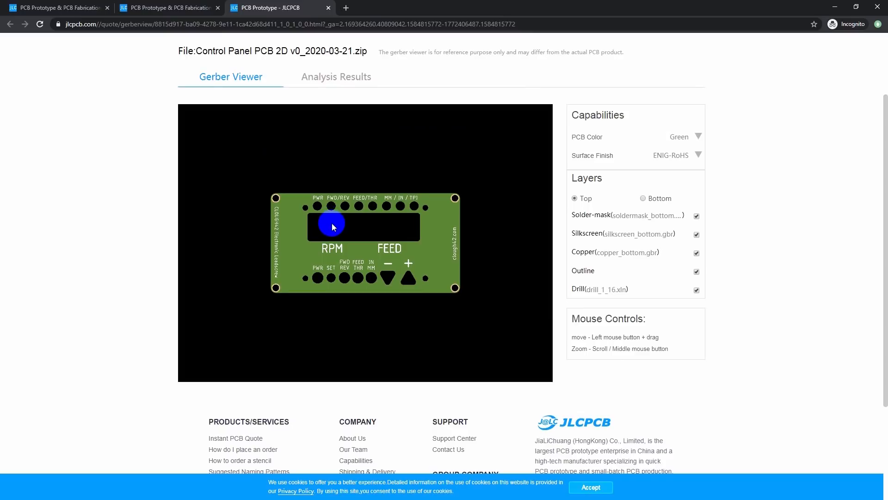
{"action": "scroll", "coordinate": [332, 225], "scroll_direction": "up", "scroll_amount": 3}
{"action": "scroll", "coordinate": [328, 226], "scroll_direction": "down", "scroll_amount": 3}
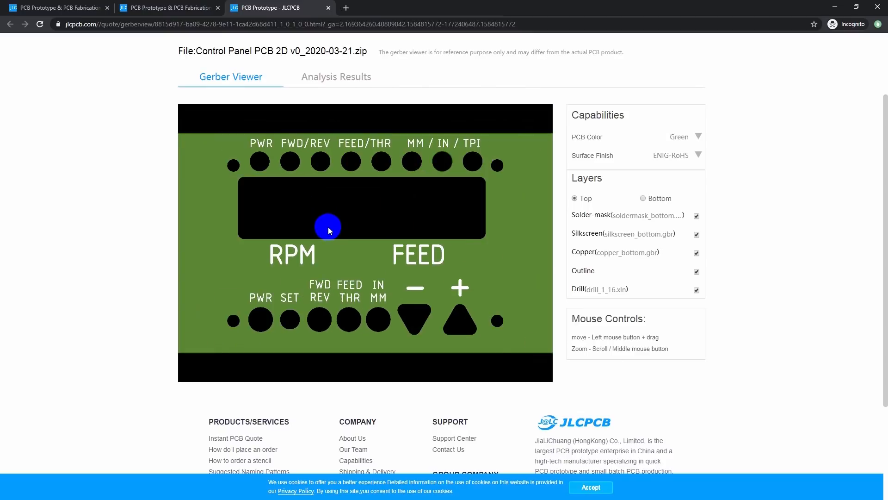
{"action": "scroll", "coordinate": [273, 288], "scroll_direction": "up", "scroll_amount": 2}
{"action": "scroll", "coordinate": [270, 288], "scroll_direction": "down", "scroll_amount": 1}
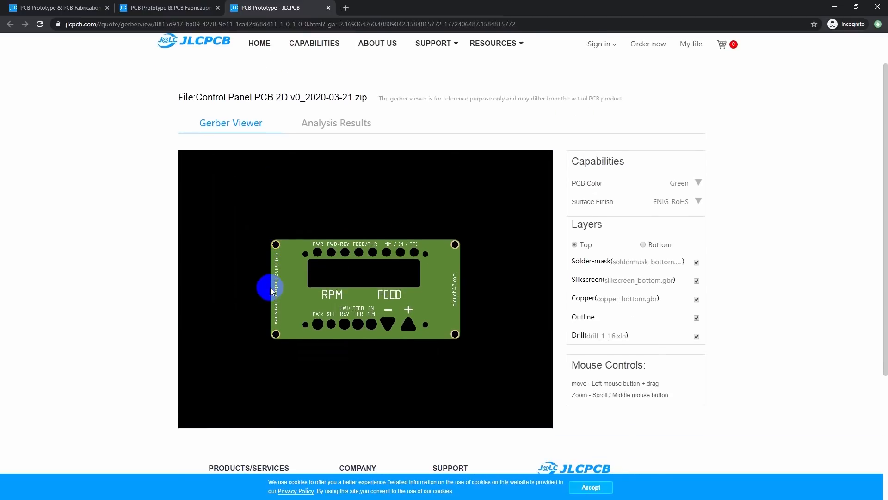
{"action": "left_click", "coordinate": [328, 8]}
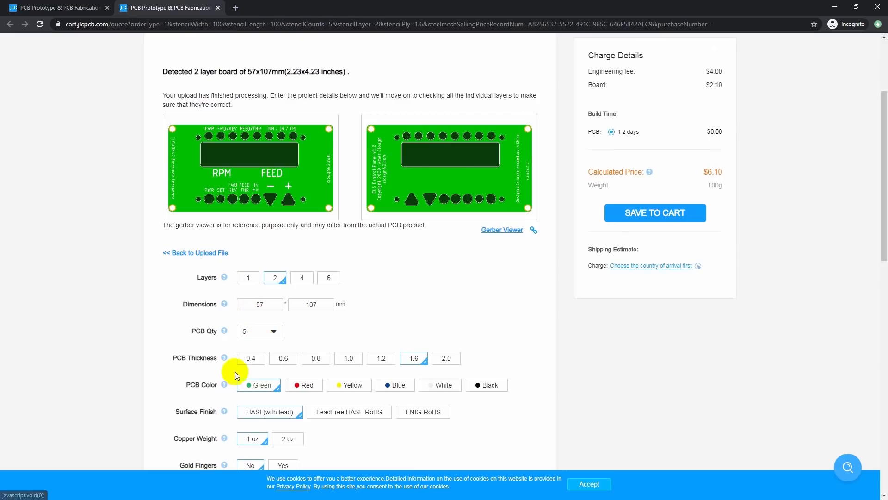
Set the PCB colour to Black and the surface finish to LeadFree HASL-RoHS
{"action": "scroll", "coordinate": [296, 372], "scroll_direction": "down", "scroll_amount": 1}
{"action": "left_click", "coordinate": [485, 339]}
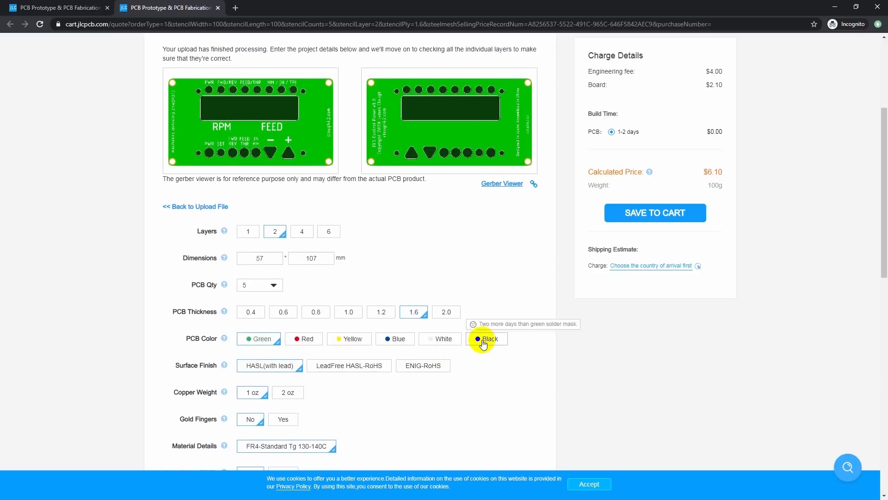
{"action": "left_click", "coordinate": [354, 369]}
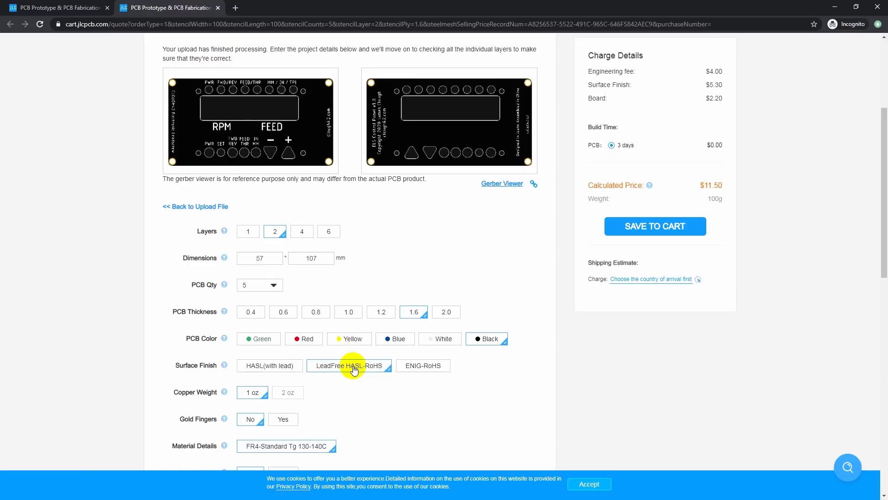
{"action": "scroll", "coordinate": [346, 393], "scroll_direction": "down", "scroll_amount": 3}
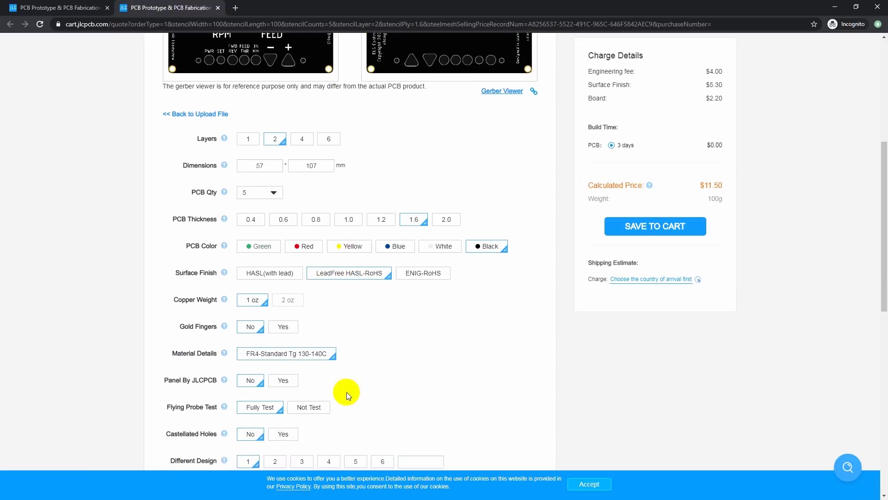
{"action": "scroll", "coordinate": [379, 202], "scroll_direction": "up", "scroll_amount": 2}
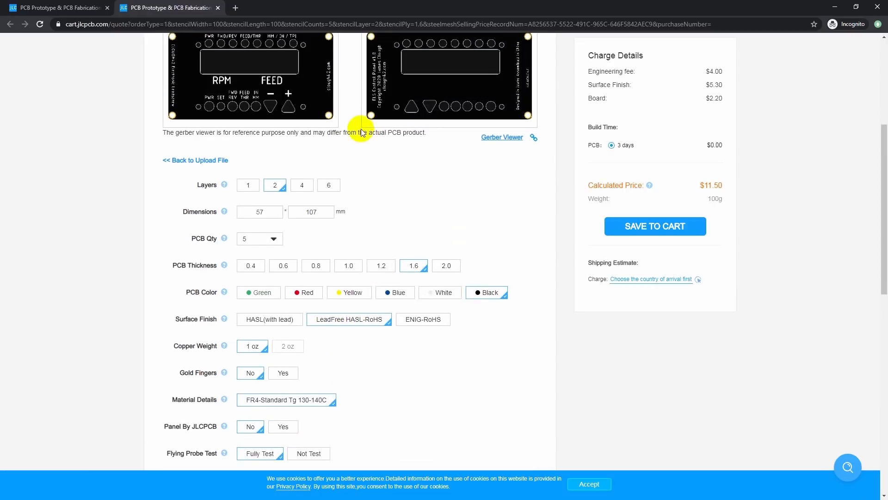
Set the flying probe test to Not Test and the order number removal option to Specify a location
{"action": "scroll", "coordinate": [355, 348], "scroll_direction": "down", "scroll_amount": 2}
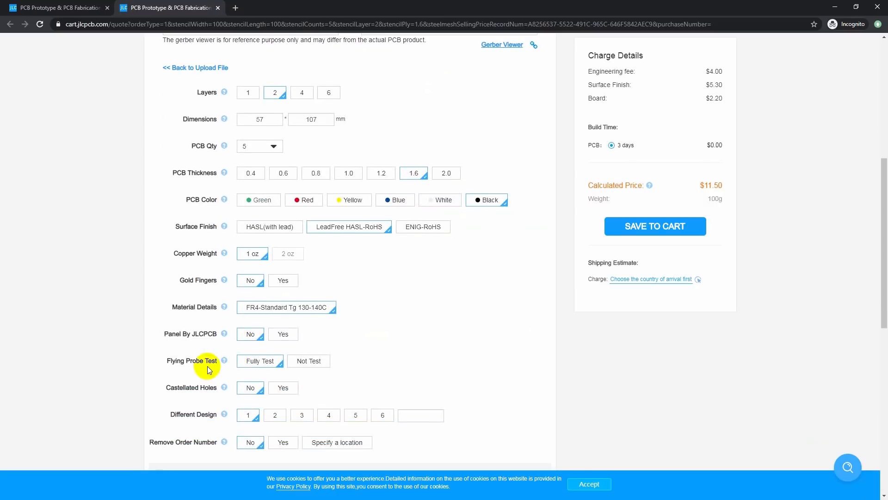
{"action": "left_click", "coordinate": [311, 362]}
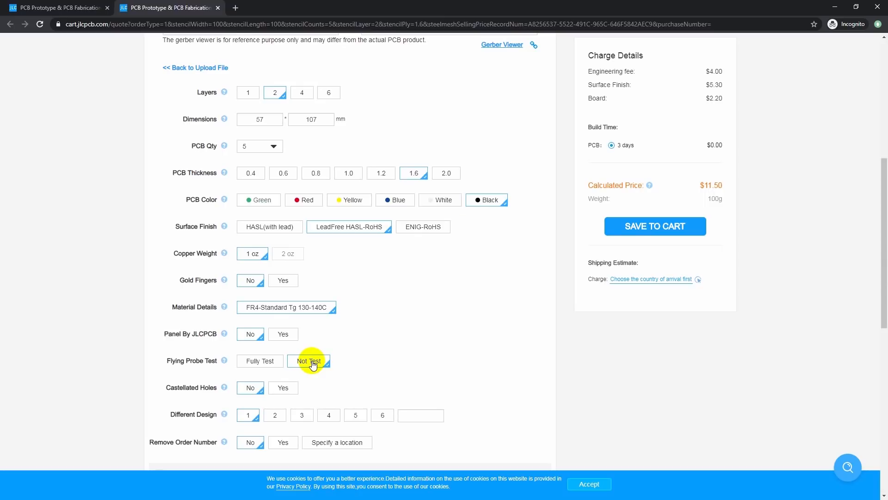
{"action": "scroll", "coordinate": [327, 424], "scroll_direction": "down", "scroll_amount": 2}
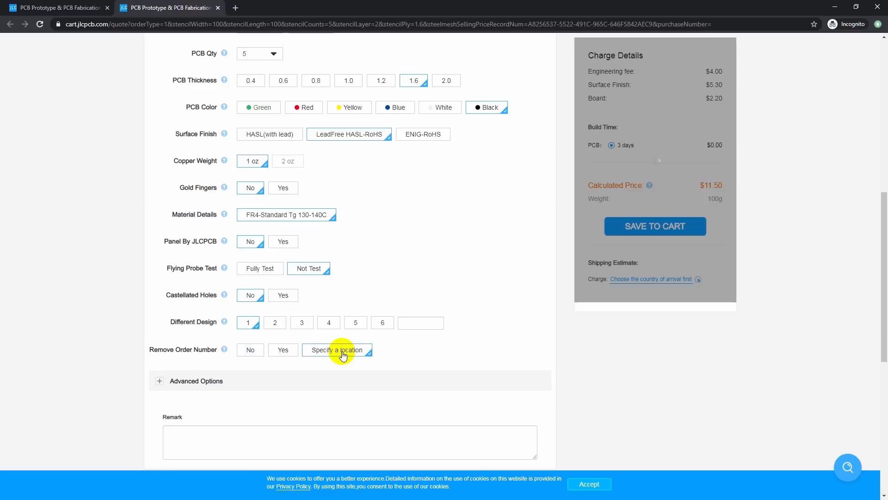
{"action": "scroll", "coordinate": [345, 317], "scroll_direction": "up", "scroll_amount": 7}
{"action": "scroll", "coordinate": [345, 317], "scroll_direction": "up", "scroll_amount": 2}
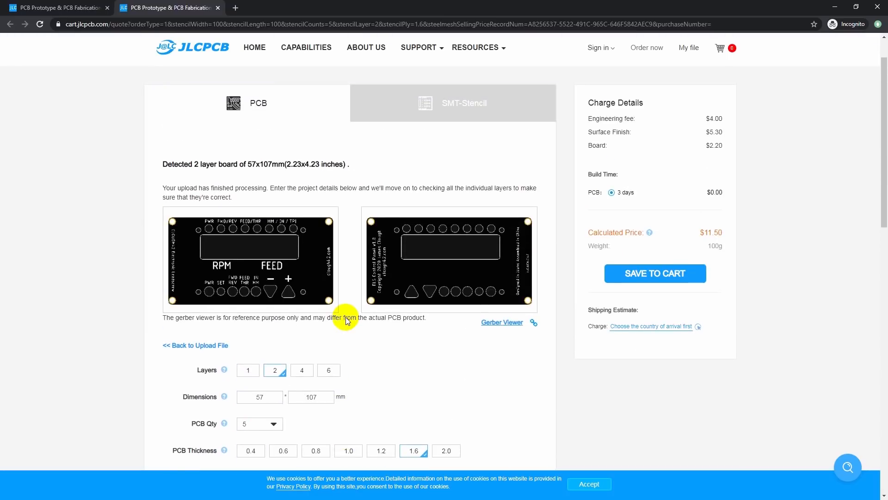